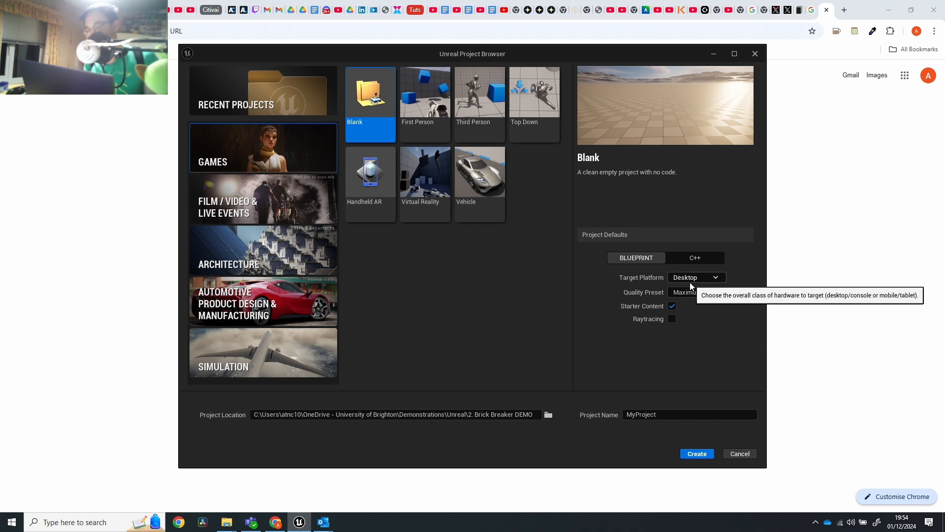
Keep the Blank project's quality preset at Maximum and exclude the starter content
{"action": "left_click", "coordinate": [684, 295]}
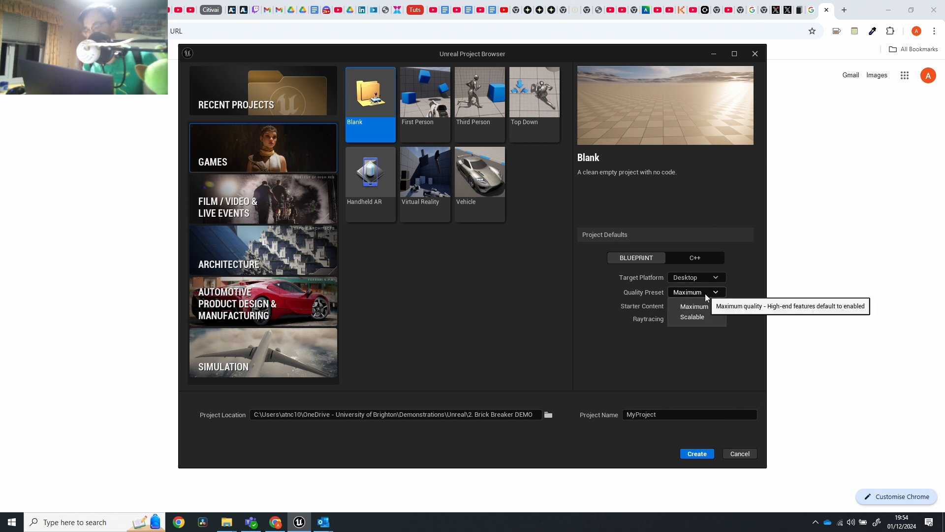
{"action": "left_click", "coordinate": [697, 305]}
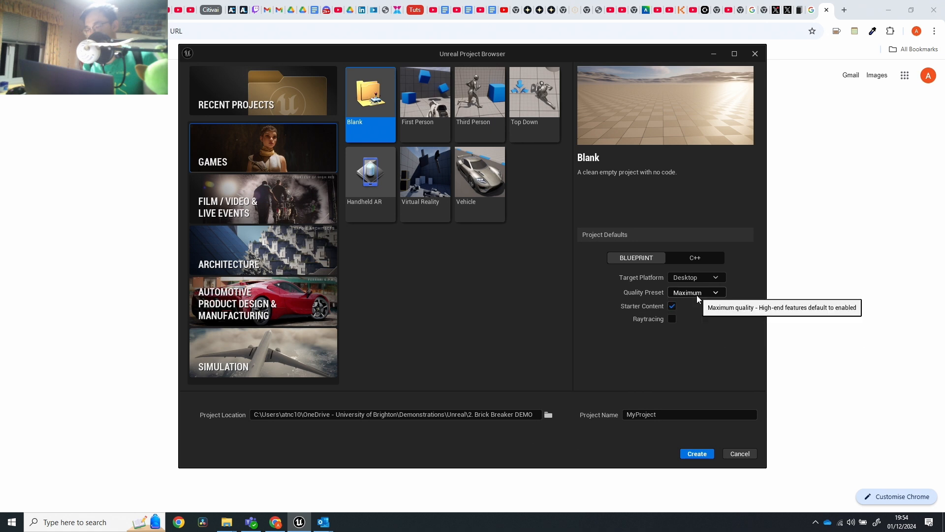
{"action": "left_click", "coordinate": [672, 305]}
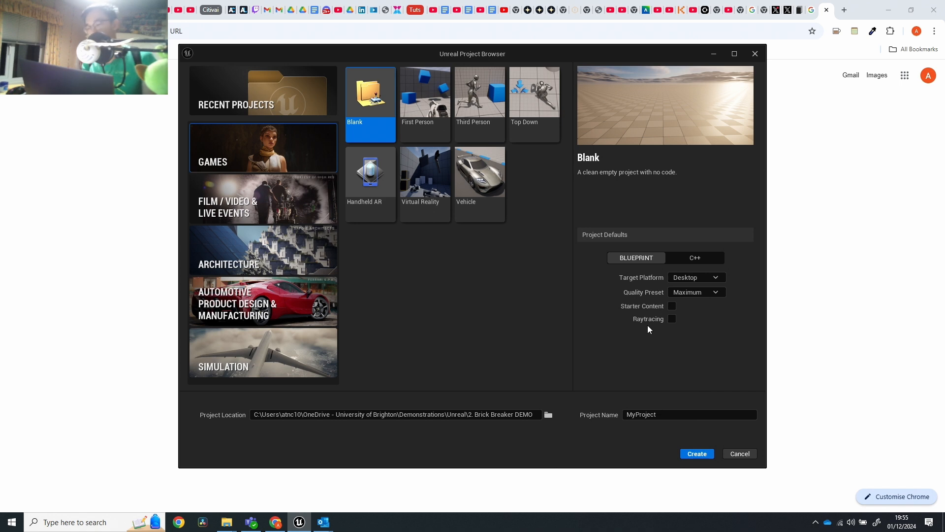
Set the project location to the "Importing and beginner stuff" folder inside Demonstrations, 2024-25, unreal
{"action": "left_click", "coordinate": [548, 416]}
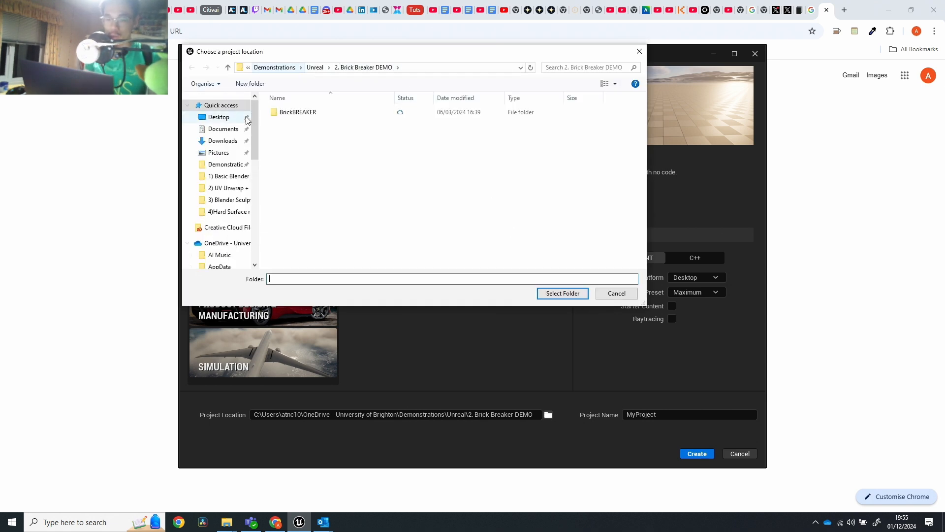
{"action": "left_click", "coordinate": [225, 164]}
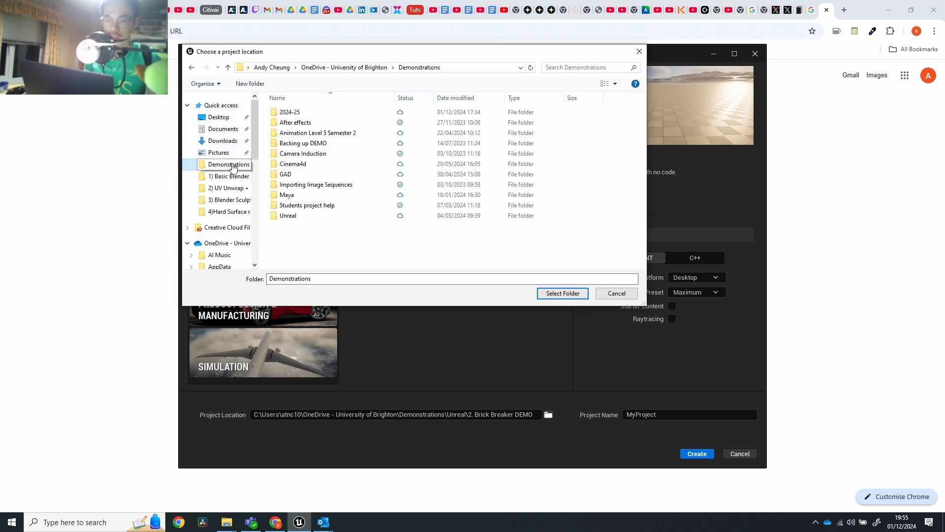
{"action": "left_click", "coordinate": [333, 122]}
{"action": "double_click", "coordinate": [333, 112]}
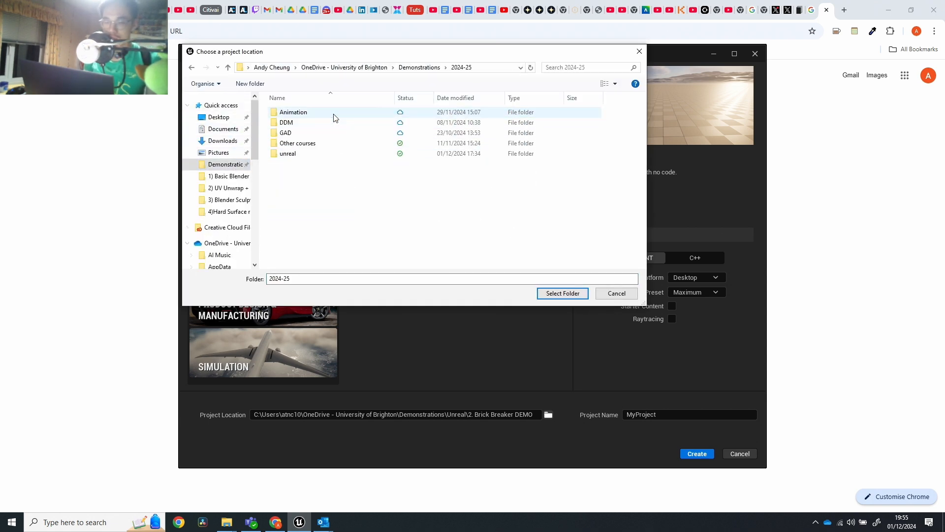
{"action": "double_click", "coordinate": [295, 154]}
{"action": "left_click", "coordinate": [320, 112]}
{"action": "double_click", "coordinate": [320, 112]}
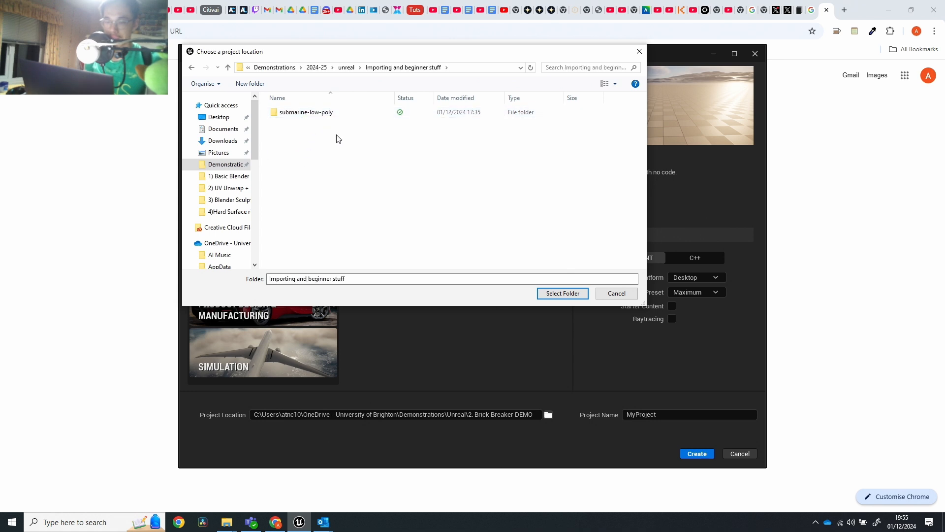
{"action": "right_click", "coordinate": [343, 160]}
{"action": "left_click", "coordinate": [313, 200]}
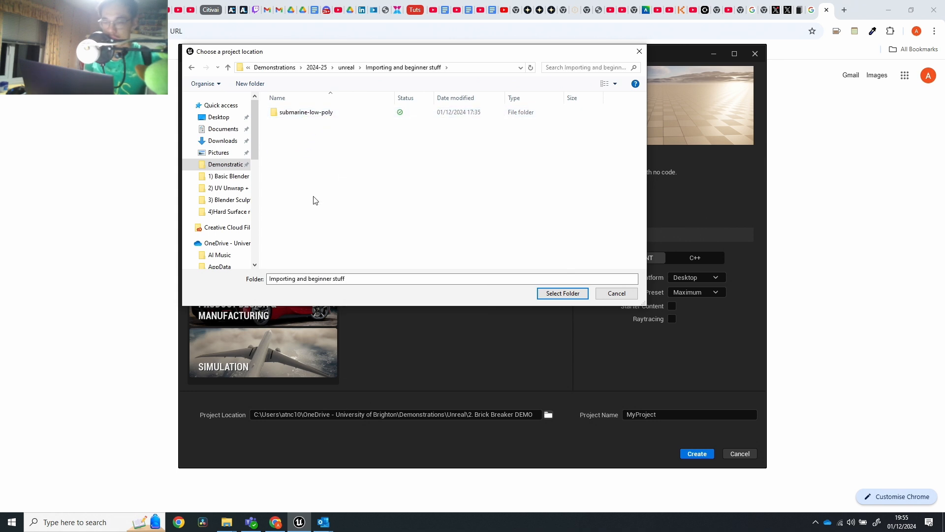
{"action": "left_click", "coordinate": [559, 298]}
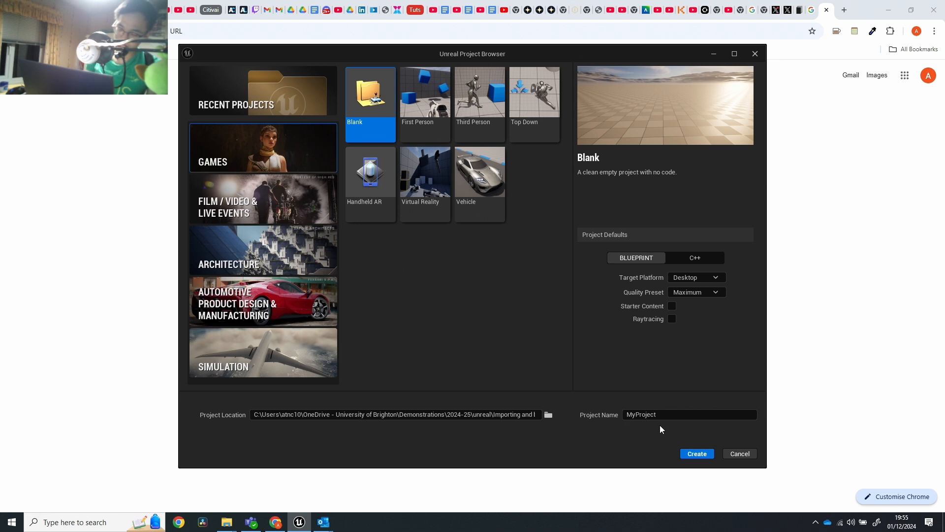
Create a folder named "Porject" inside "Importing and beginner stuff" and choose it as the project location
{"action": "left_click", "coordinate": [548, 415]}
{"action": "right_click", "coordinate": [400, 232]}
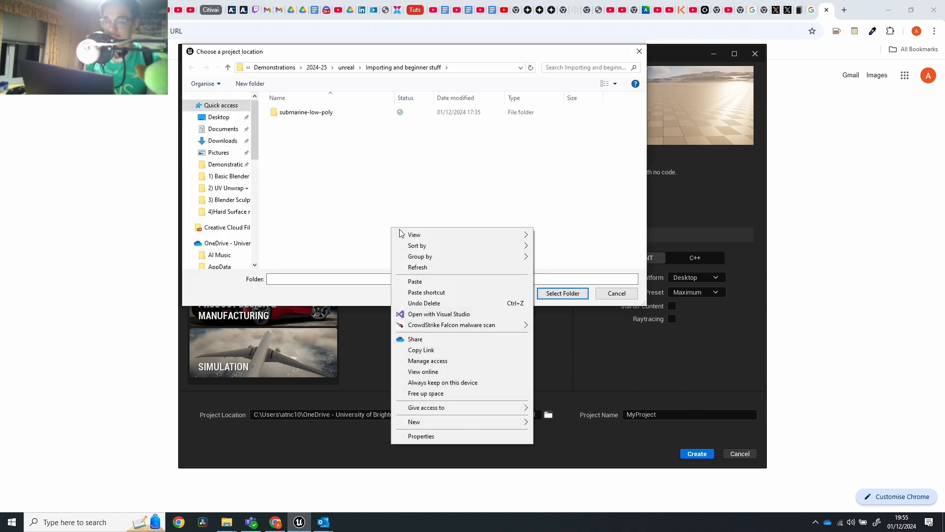
{"action": "left_click", "coordinate": [590, 207]}
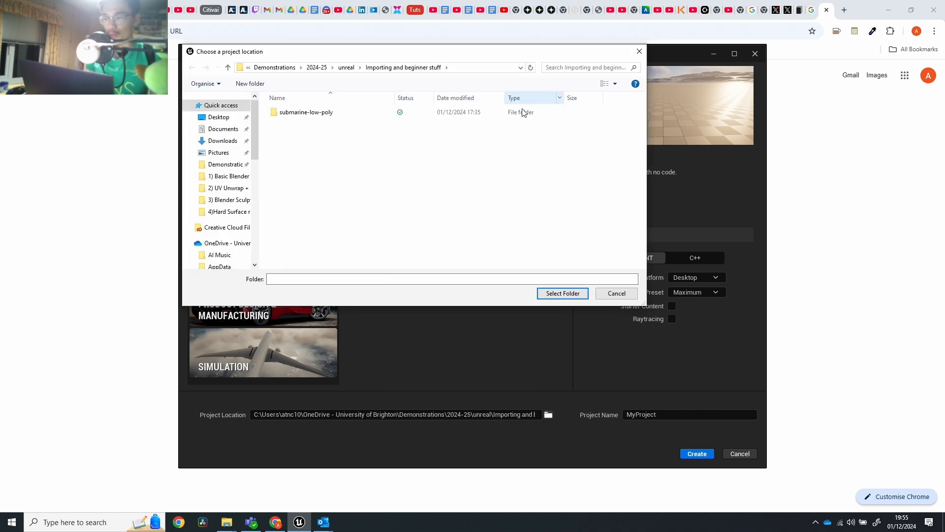
{"action": "right_click", "coordinate": [473, 169]}
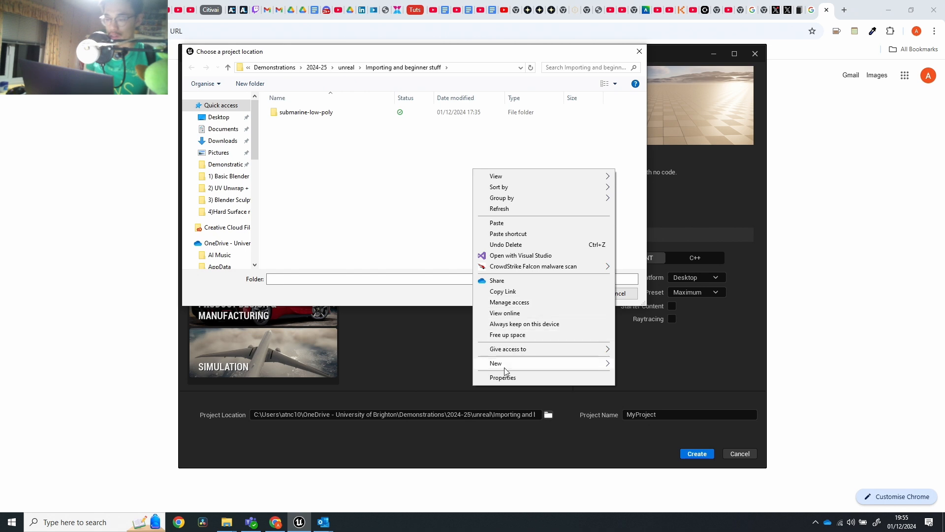
{"action": "mouse_move", "coordinate": [504, 367]}
{"action": "left_click", "coordinate": [639, 363]}
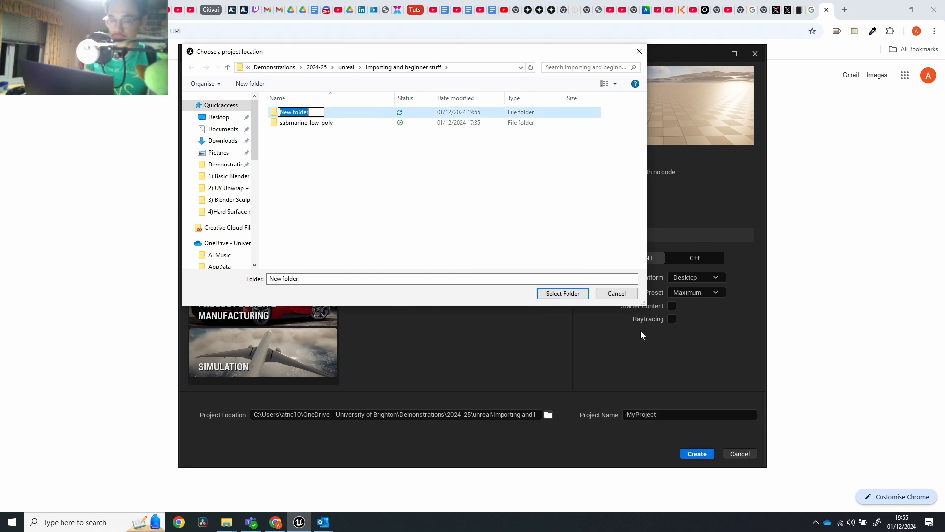
{"action": "type", "text": "Porjec"}
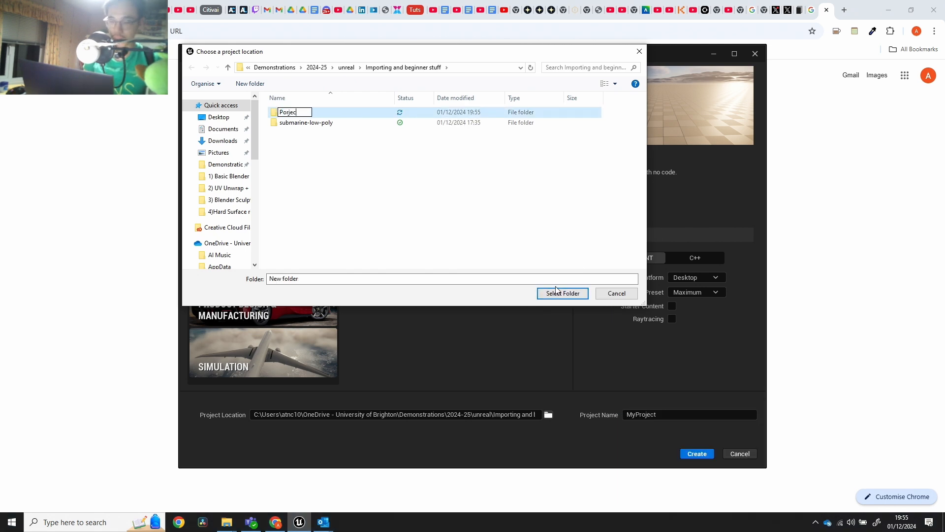
{"action": "type", "text": "t"}
{"action": "key", "text": "Return"}
{"action": "key", "text": "Return"}
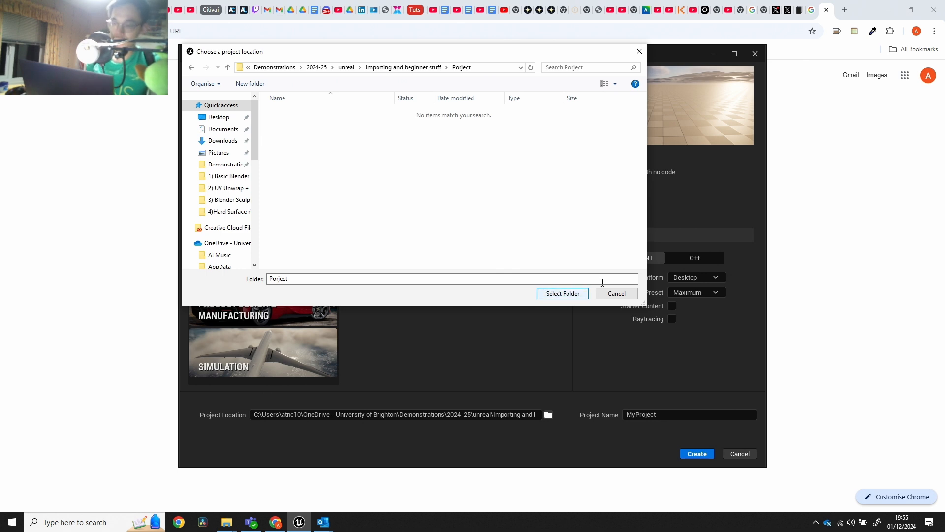
{"action": "left_click", "coordinate": [559, 293]}
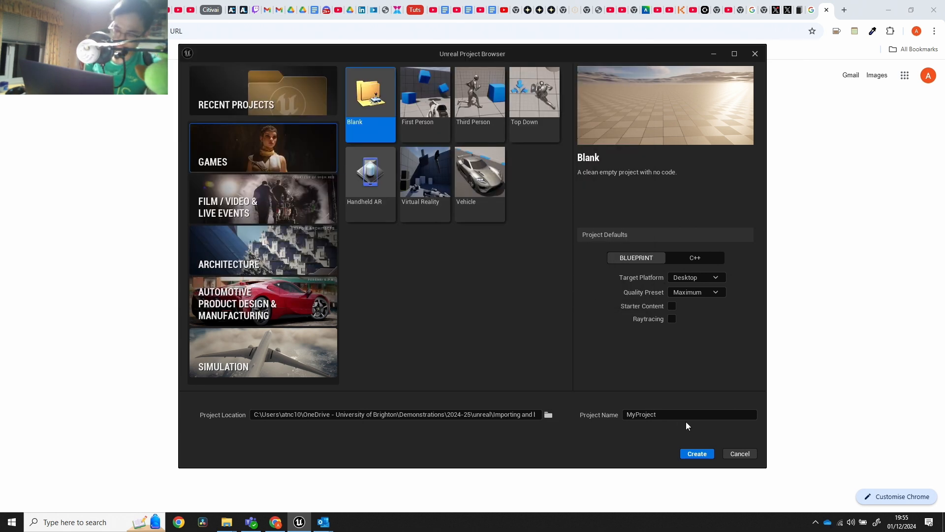
Name the project StarterDemo and create it
{"action": "left_click_drag", "start_coordinate": [675, 415], "coordinate": [600, 417]}
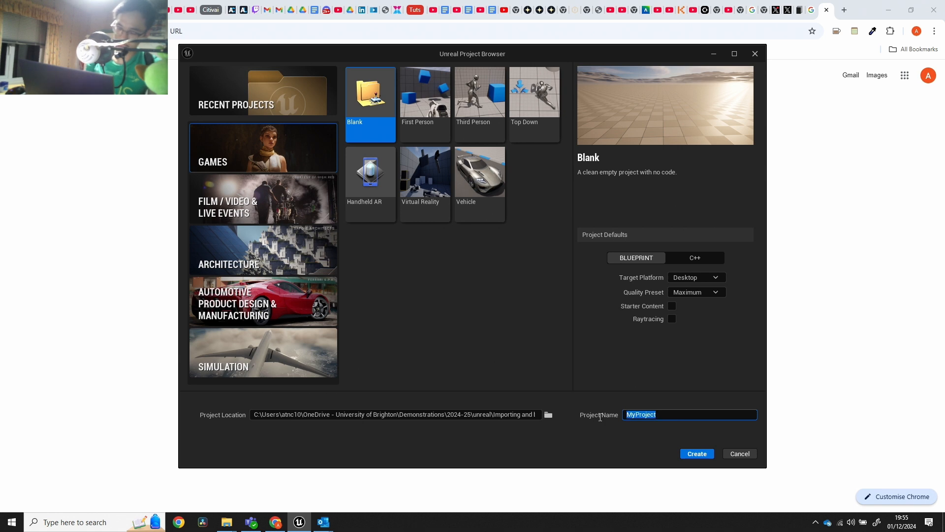
{"action": "type", "text": "Starter "}
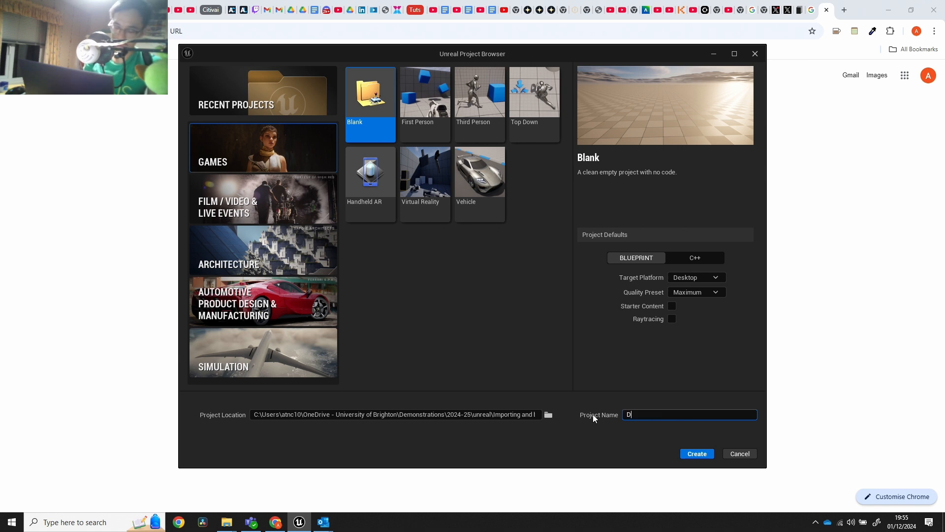
{"action": "type", "text": "Demo"}
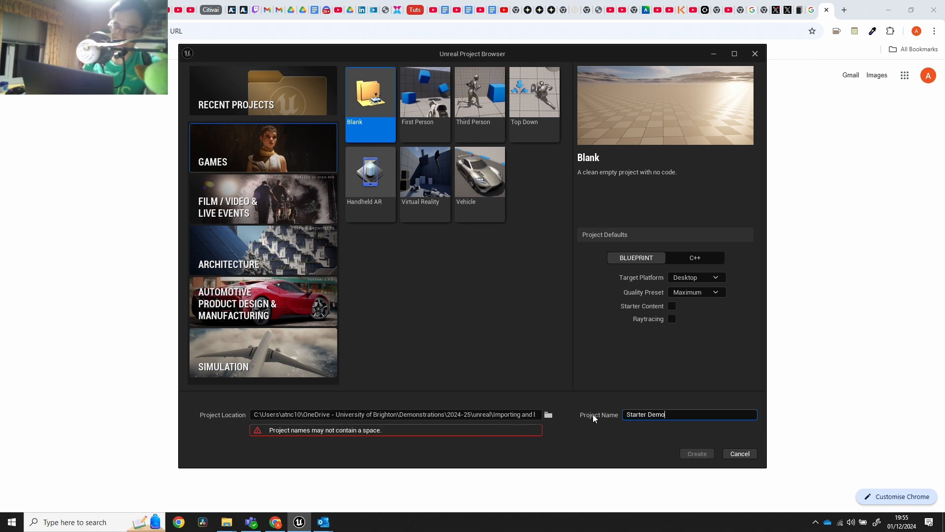
{"action": "key", "text": "BackSpace"}
{"action": "key", "text": "BackSpace"}
{"action": "key", "text": "BackSpace"}
{"action": "key", "text": "BackSpace"}
{"action": "key", "text": "BackSpace"}
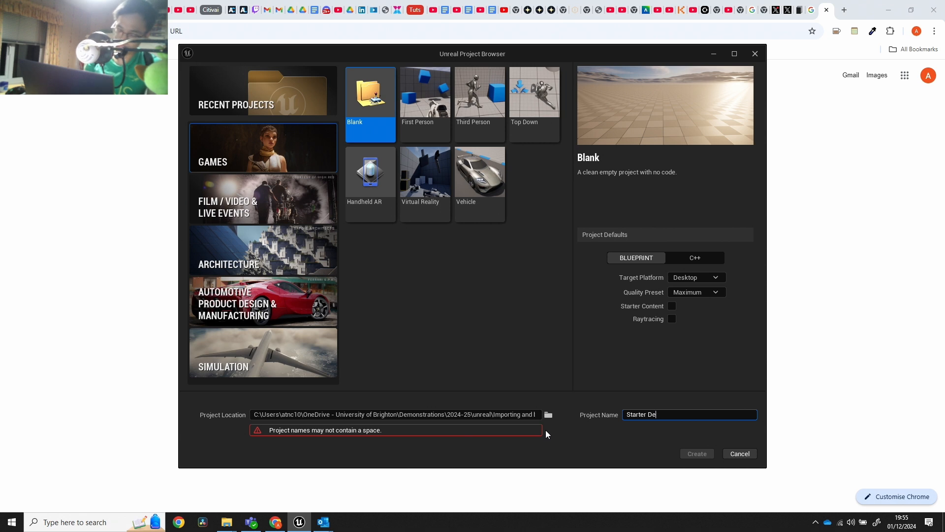
{"action": "type", "text": "Demo"}
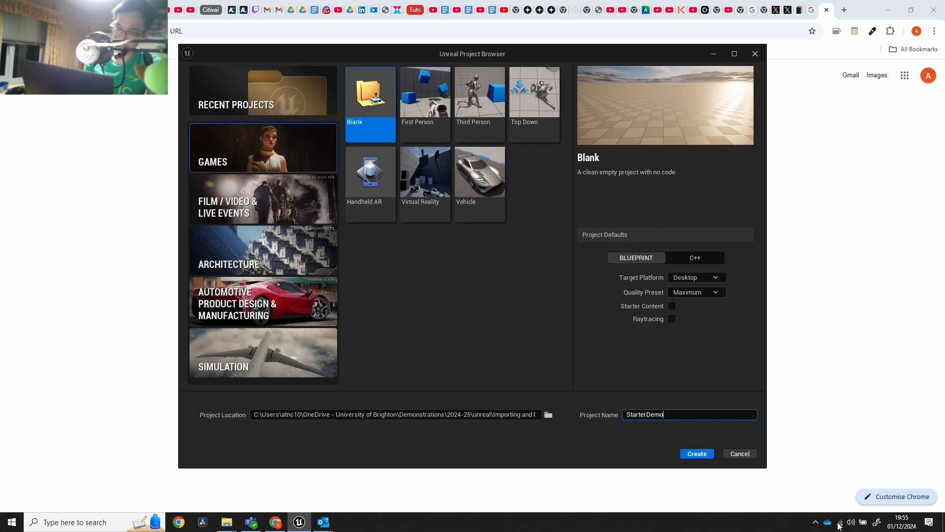
{"action": "left_click", "coordinate": [697, 453]}
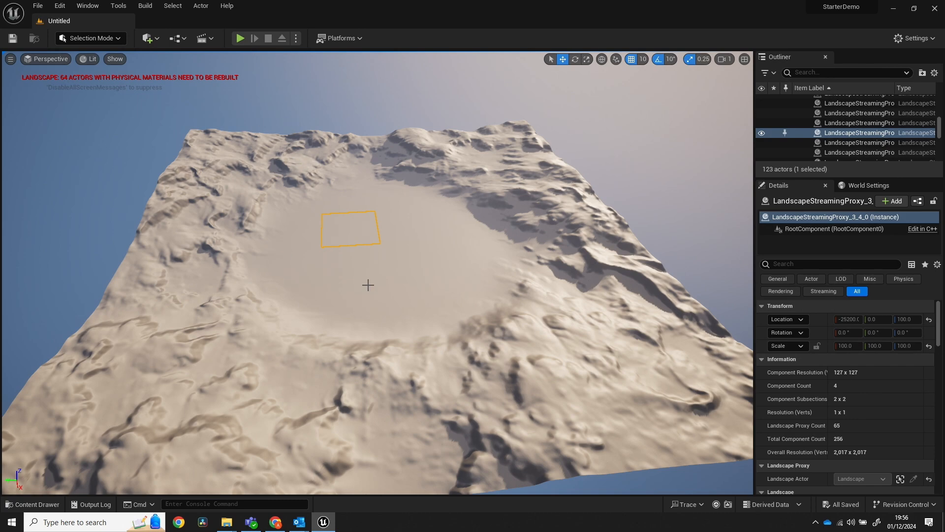
Fly around the default landscape to examine the terrain and its surroundings
{"action": "mouse_move", "coordinate": [368, 285]}
{"action": "right_mouse_down"}
{"action": "mouse_move", "coordinate": [273, 281]}
{"action": "mouse_move", "coordinate": [367, 283]}
{"action": "mouse_move", "coordinate": [460, 190]}
{"action": "mouse_move", "coordinate": [441, 174]}
{"action": "mouse_move", "coordinate": [405, 208]}
{"action": "mouse_move", "coordinate": [422, 259]}
{"action": "mouse_move", "coordinate": [355, 299]}
{"action": "mouse_move", "coordinate": [377, 298]}
{"action": "mouse_move", "coordinate": [350, 296]}
{"action": "mouse_move", "coordinate": [419, 287]}
{"action": "mouse_move", "coordinate": [417, 326]}
{"action": "mouse_move", "coordinate": [389, 303]}
{"action": "mouse_move", "coordinate": [414, 217]}
{"action": "mouse_move", "coordinate": [388, 237]}
{"action": "mouse_move", "coordinate": [363, 285]}
{"action": "mouse_move", "coordinate": [482, 287]}
{"action": "mouse_move", "coordinate": [330, 296]}
{"action": "mouse_move", "coordinate": [356, 286]}
{"action": "mouse_move", "coordinate": [335, 310]}
{"action": "mouse_move", "coordinate": [331, 276]}
{"action": "mouse_move", "coordinate": [310, 266]}
{"action": "mouse_move", "coordinate": [363, 286]}
{"action": "right_mouse_up"}
{"action": "scroll", "coordinate": [416, 326], "scroll_direction": "up", "scroll_amount": 3}
{"action": "key", "text": "w"}
{"action": "scroll", "coordinate": [415, 324], "scroll_direction": "up", "scroll_amount": 6}
{"action": "key", "text": "s"}
{"action": "key", "text": "a"}
{"action": "key", "text": "s"}
{"action": "scroll", "coordinate": [357, 287], "scroll_direction": "up", "scroll_amount": 1}
{"action": "key", "text": "w"}
{"action": "key", "text": "d"}
{"action": "key", "text": "s"}
{"action": "key", "text": "a"}
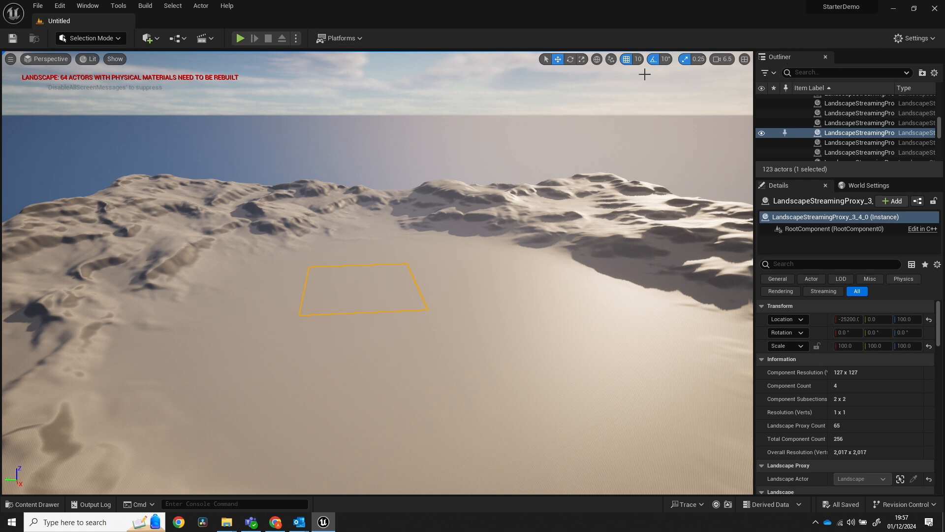
Cycle through the rotate and scale transform tools and finish in select mode
{"action": "key", "text": "q"}
{"action": "key", "text": "e"}
{"action": "key", "text": "r"}
{"action": "key", "text": "q"}
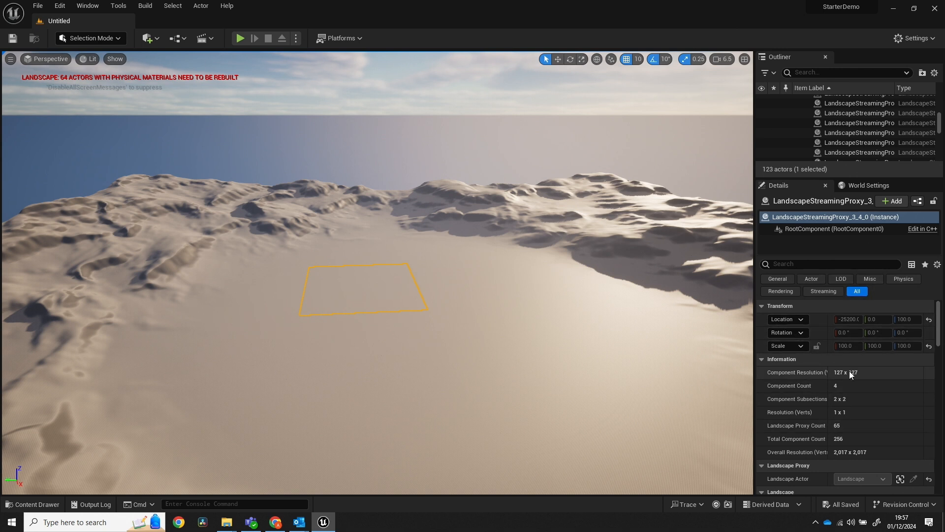
{"action": "scroll", "coordinate": [817, 350], "scroll_direction": "down", "scroll_amount": 3}
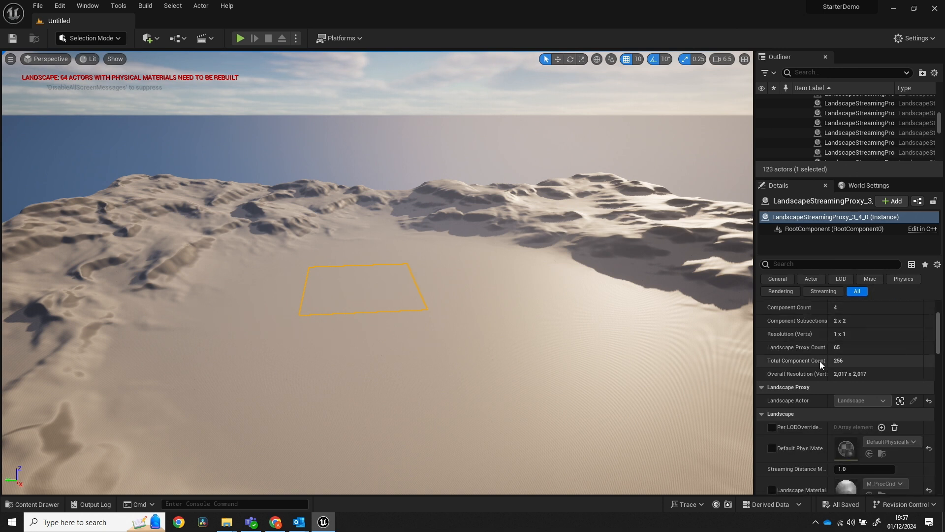
{"action": "scroll", "coordinate": [819, 361], "scroll_direction": "down", "scroll_amount": 6}
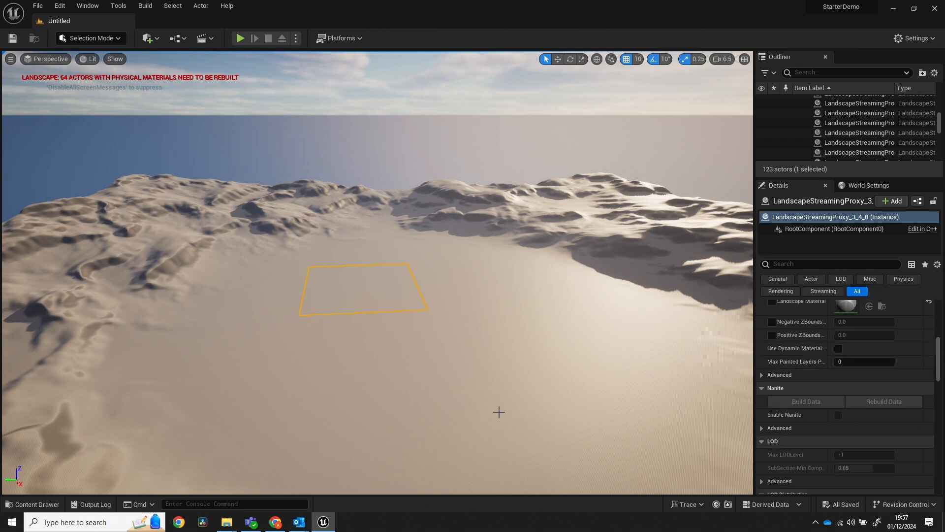
Create a folder named Models in the project's Content folder
{"action": "left_click", "coordinate": [33, 504]}
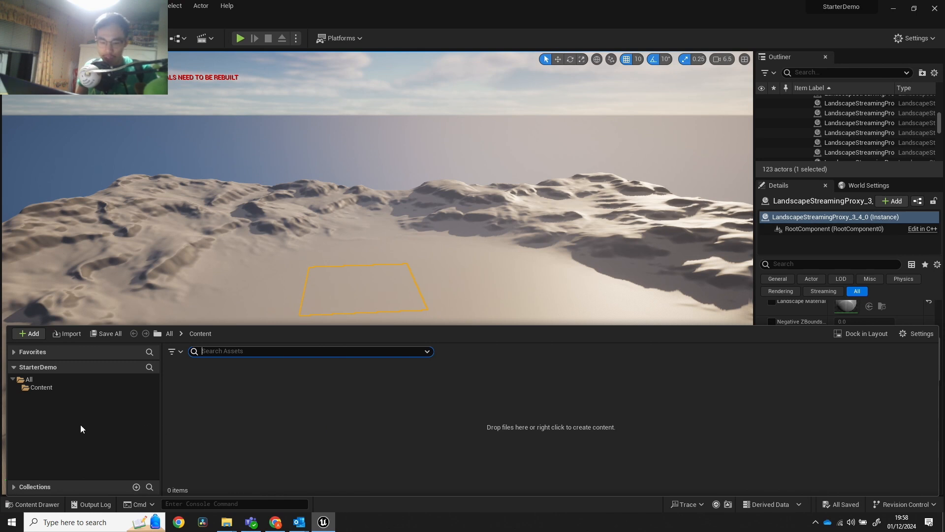
{"action": "left_click", "coordinate": [80, 390]}
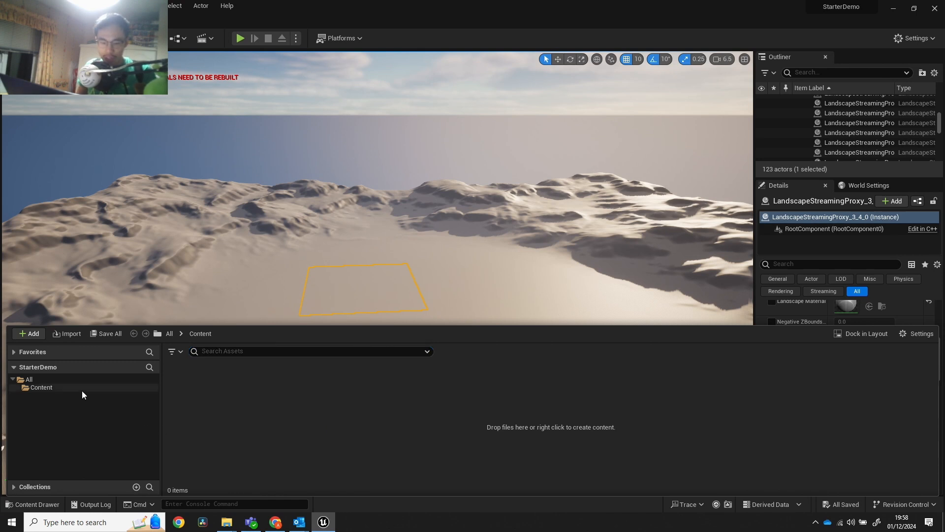
{"action": "right_click", "coordinate": [210, 412]}
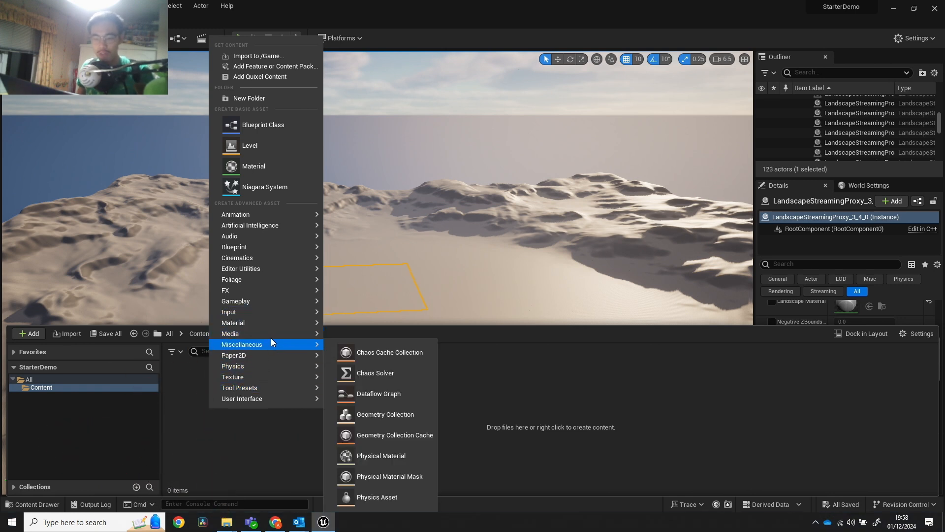
{"action": "left_click", "coordinate": [263, 100]}
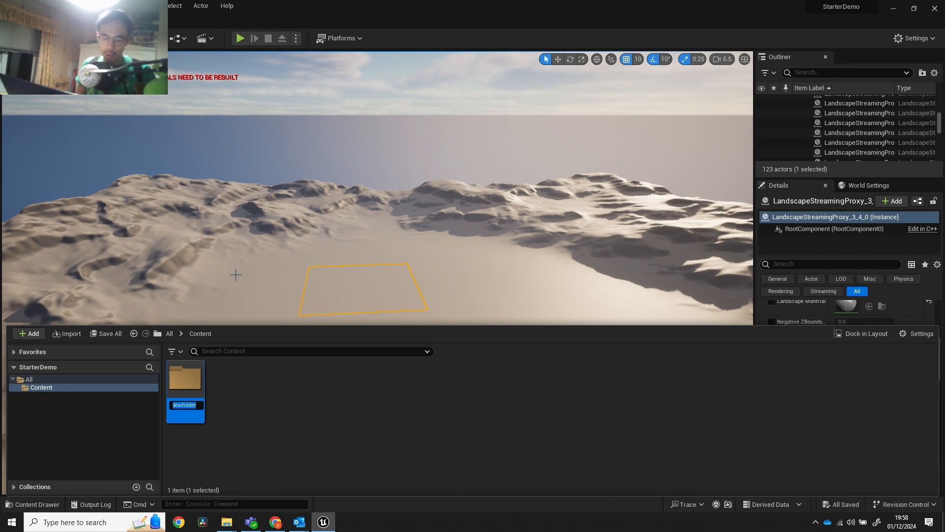
{"action": "type", "text": "Models"}
{"action": "key", "text": "Return"}
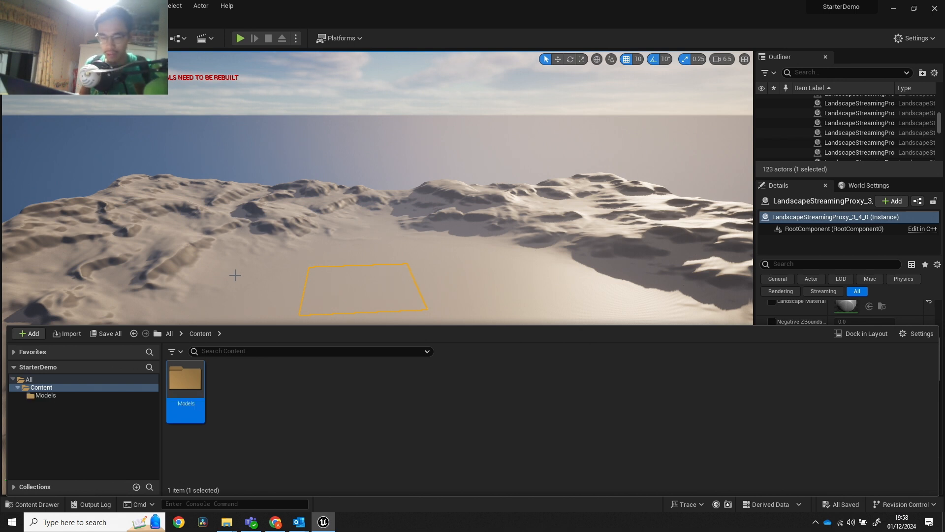
Create a folder named Materials in the Content folder and open the Models folder
{"action": "right_click", "coordinate": [243, 419]}
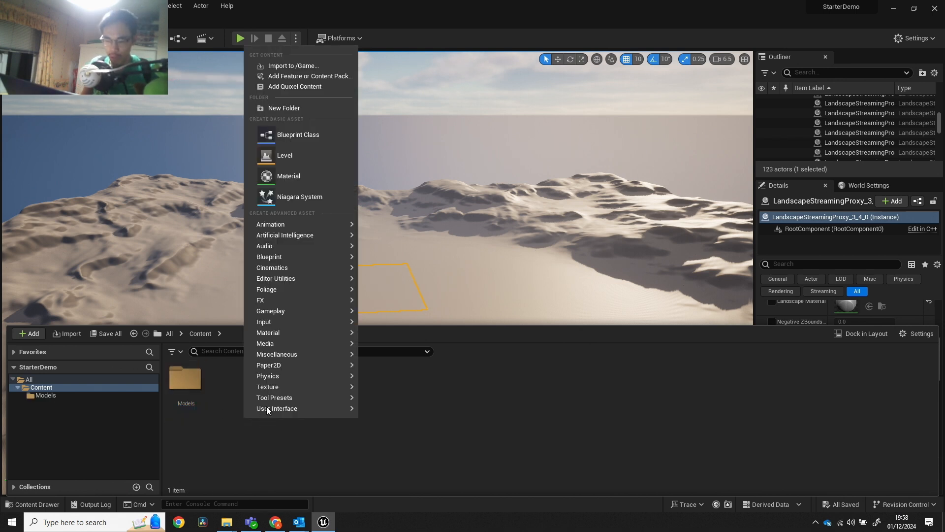
{"action": "left_click", "coordinate": [305, 108]}
{"action": "type", "text": "Mat"}
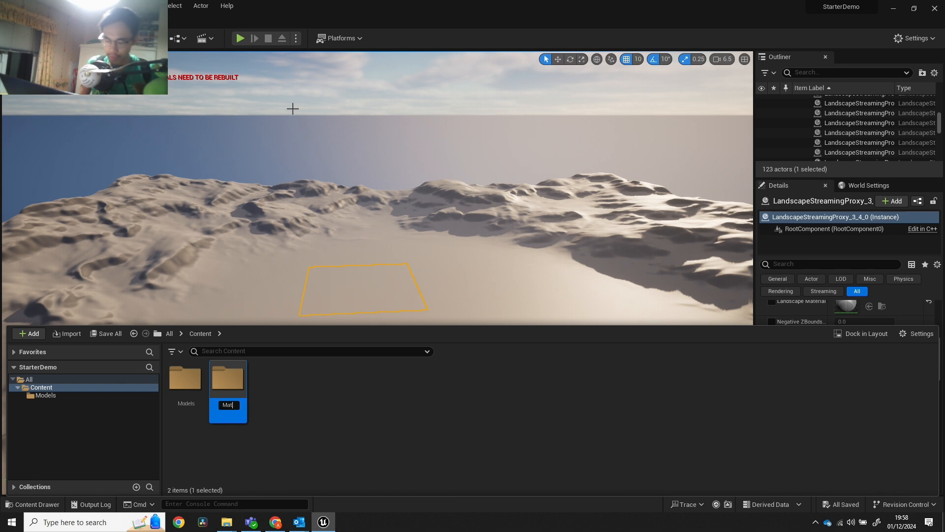
{"action": "type", "text": "erials"}
{"action": "key", "text": "Return"}
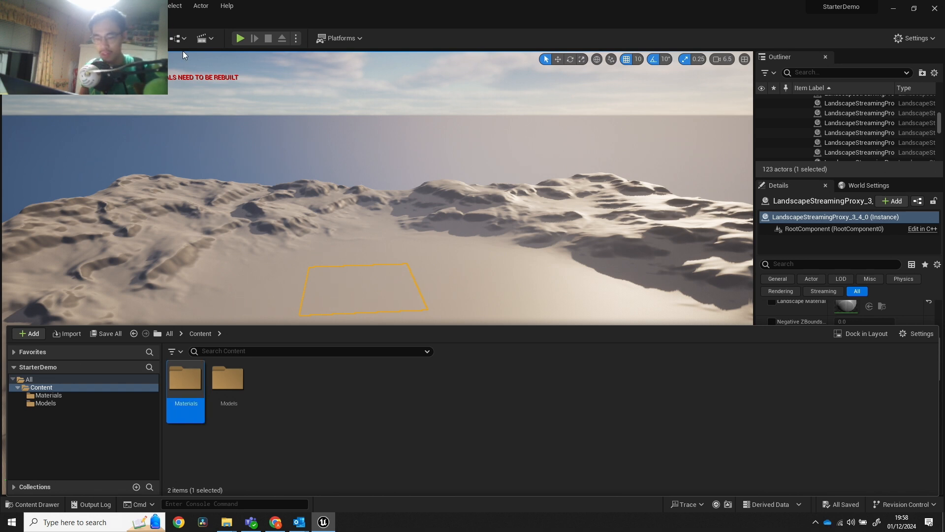
{"action": "double_click", "coordinate": [240, 399]}
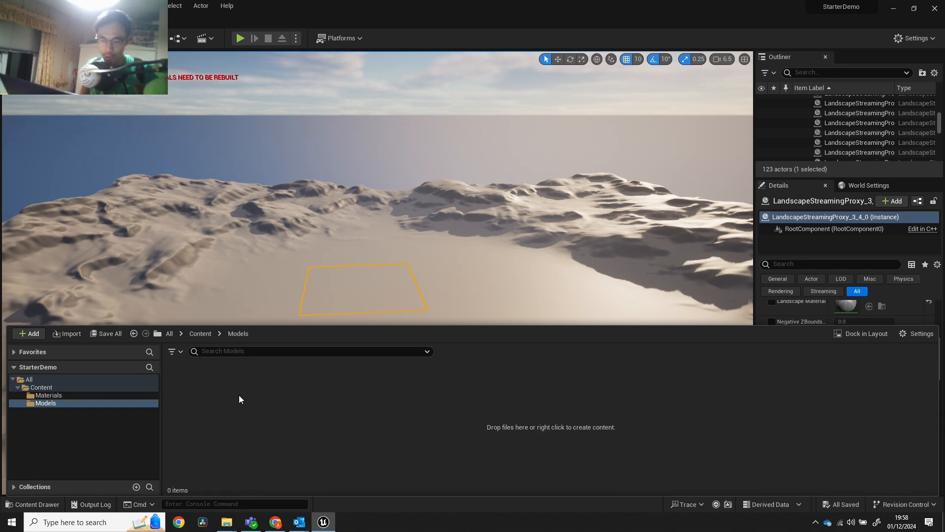
{"action": "right_click", "coordinate": [292, 414]}
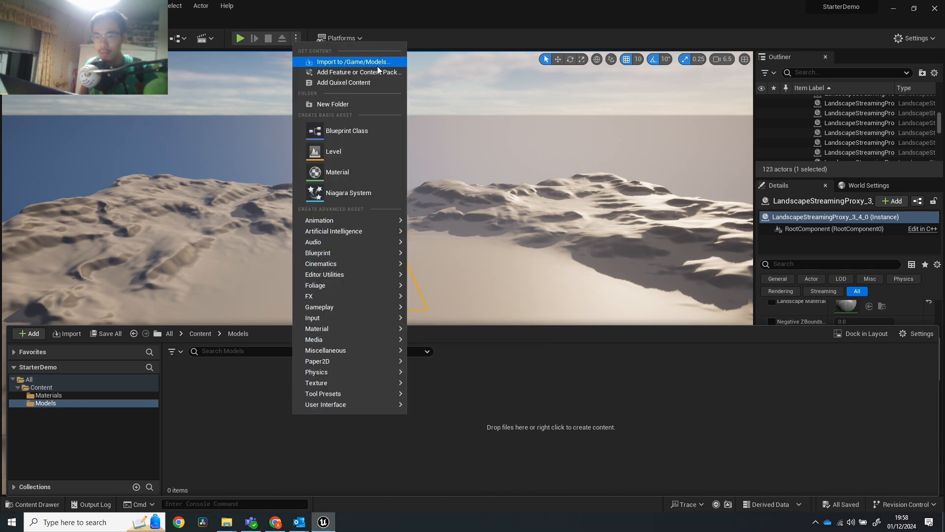
{"action": "mouse_move", "coordinate": [339, 222]}
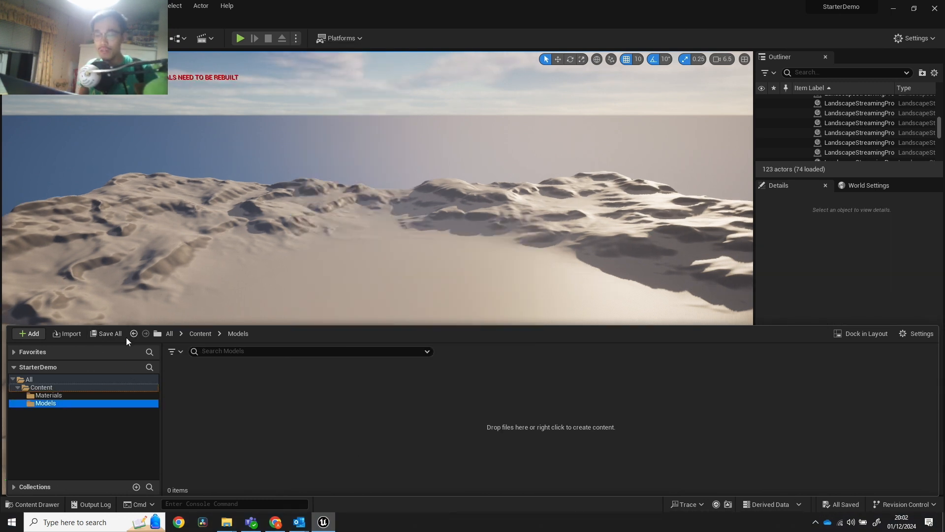
{"action": "left_click", "coordinate": [167, 383]}
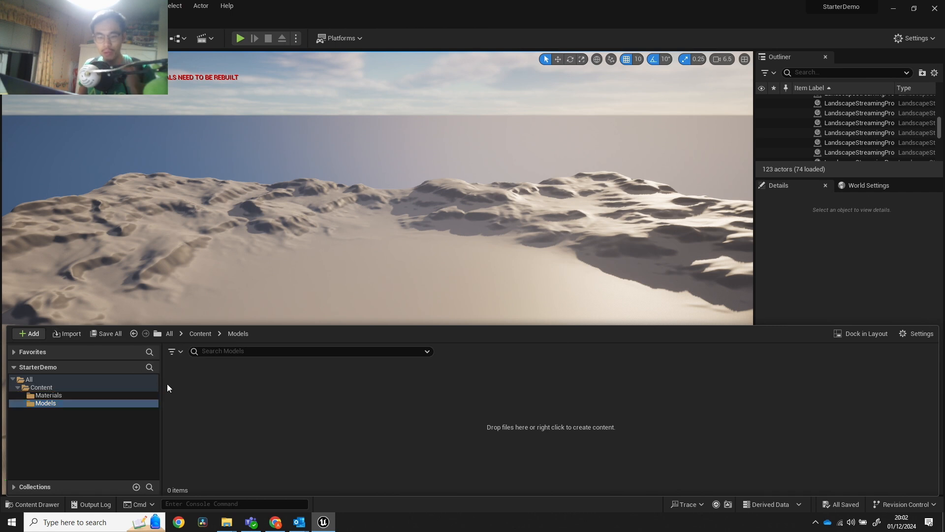
{"action": "right_click", "coordinate": [195, 383]}
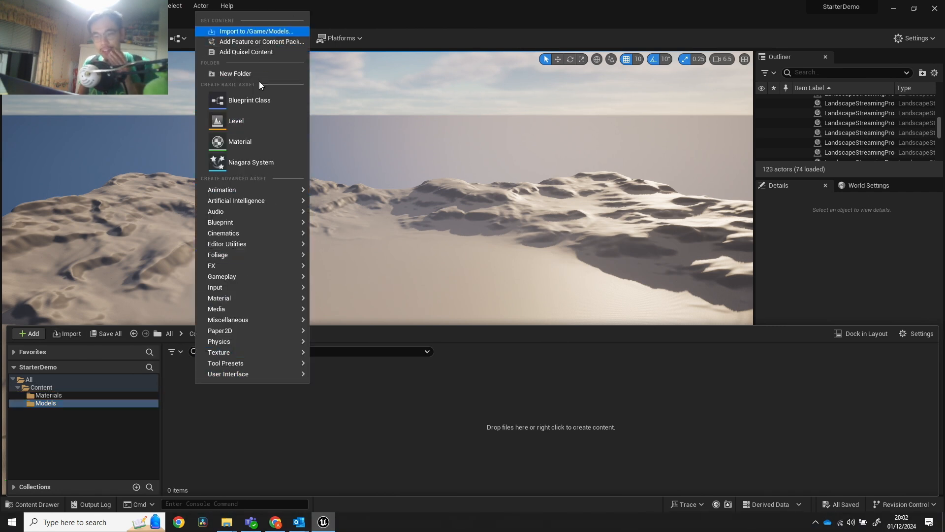
{"action": "left_click", "coordinate": [264, 453]}
Import submarine.fbx into the Models folder with all default FBX options and dismiss the message log
{"action": "left_click", "coordinate": [82, 334]}
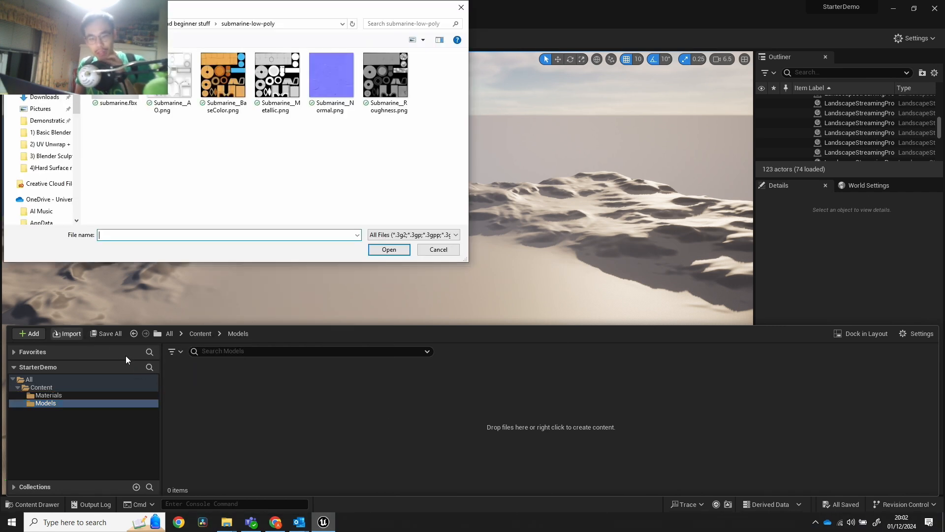
{"action": "left_click", "coordinate": [115, 81]}
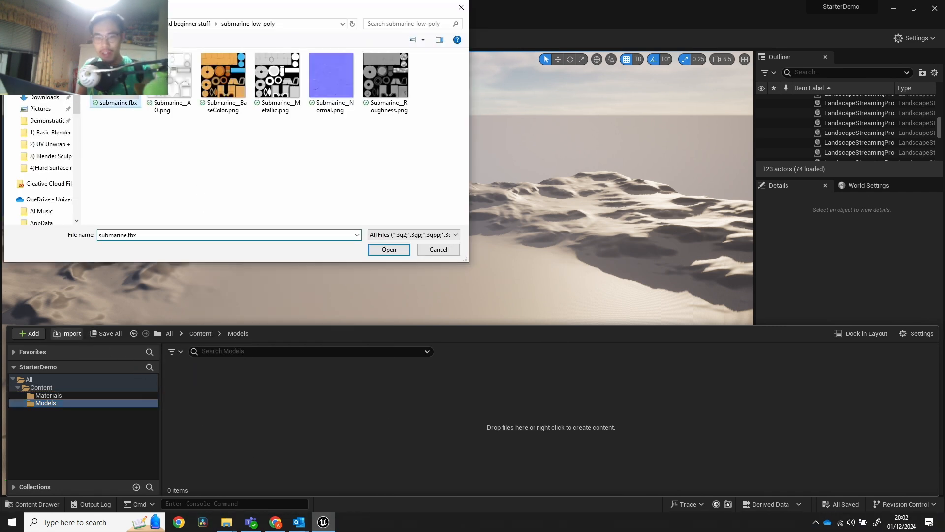
{"action": "left_click", "coordinate": [383, 250]}
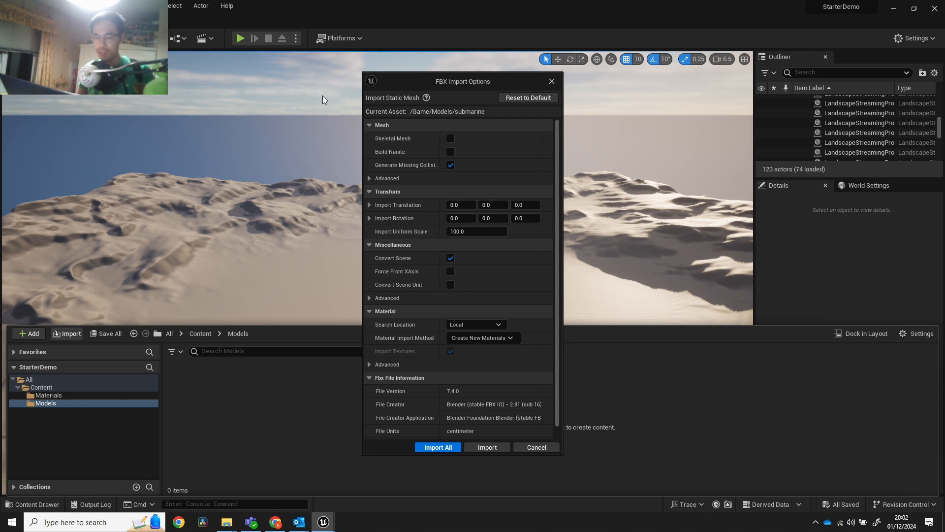
{"action": "left_click", "coordinate": [439, 447]}
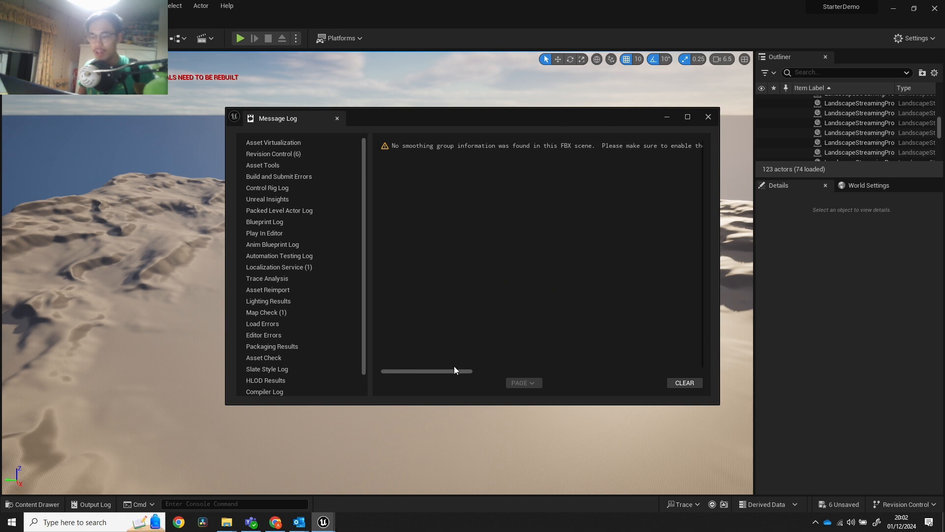
{"action": "left_click_drag", "start_coordinate": [454, 367], "coordinate": [369, 348]}
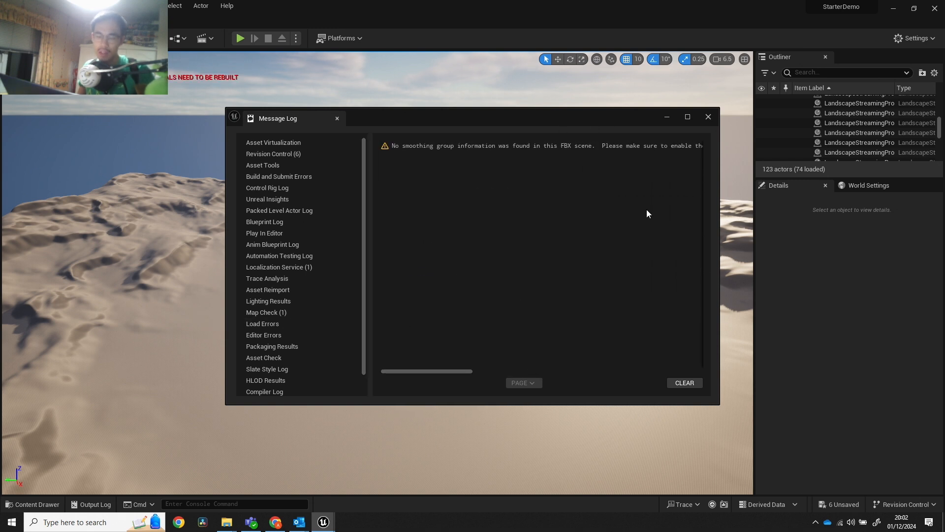
{"action": "left_click", "coordinate": [707, 117]}
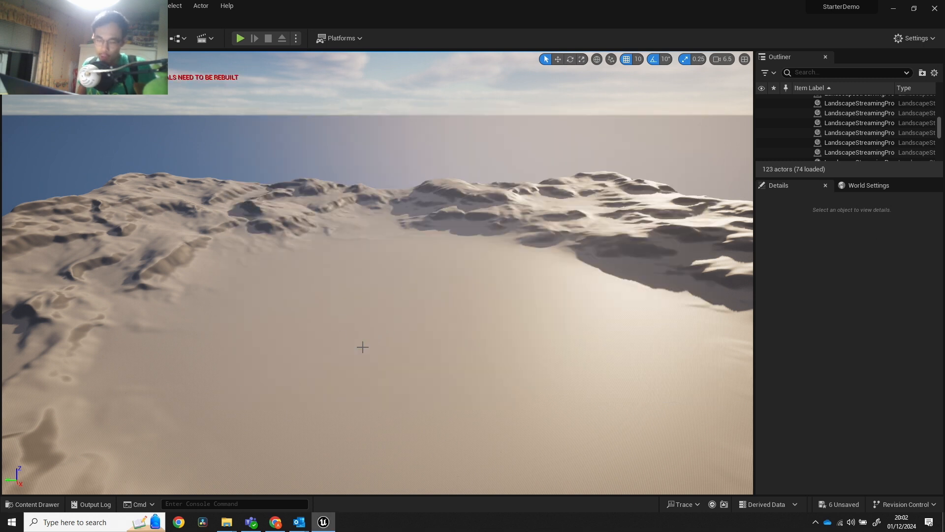
Force-delete the imported lambert1 material from the Models folder
{"action": "left_click", "coordinate": [35, 504]}
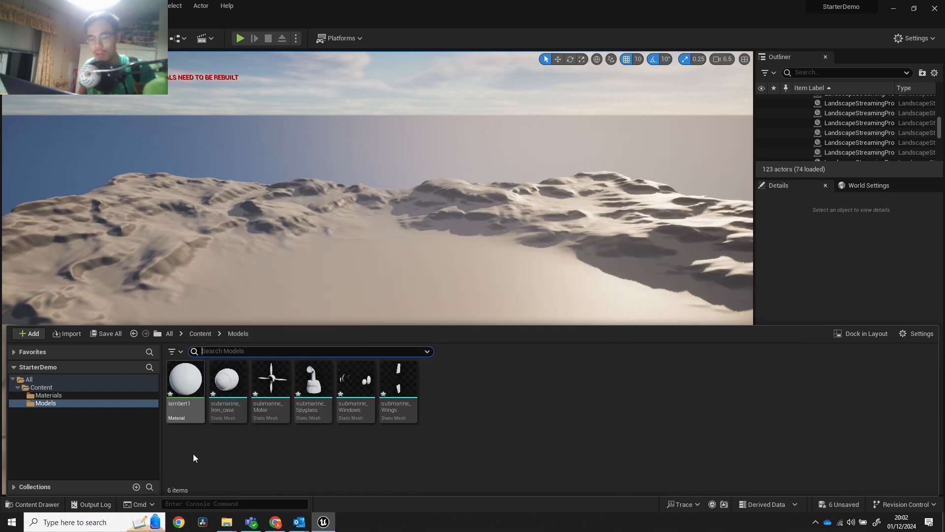
{"action": "left_click", "coordinate": [183, 394]}
{"action": "key", "text": "Delete"}
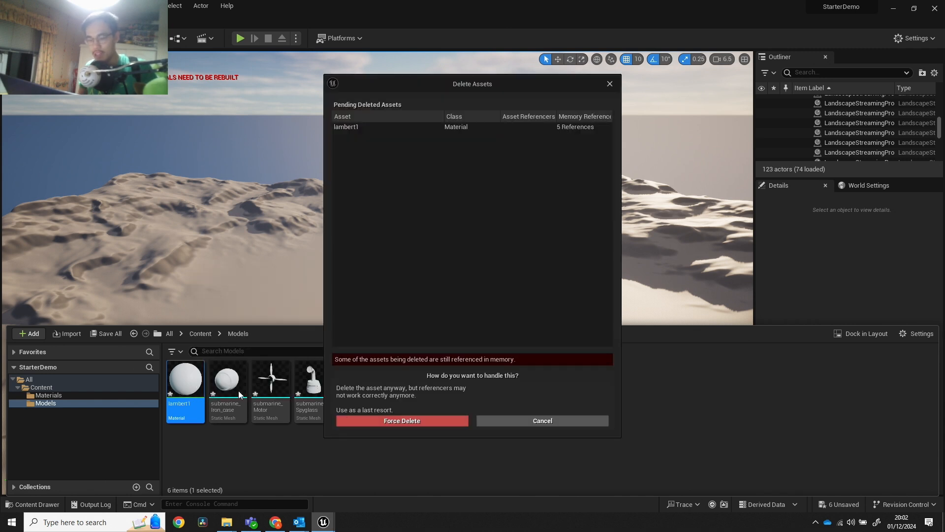
{"action": "left_click", "coordinate": [403, 421]}
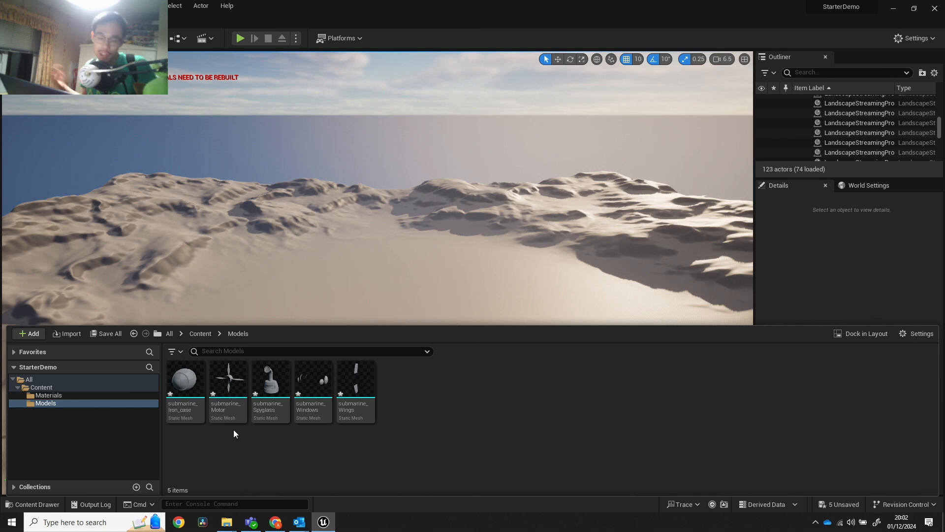
Import the submarine AO, BaseColor, Metallic, Normal and Roughness textures from the submarine-low-poly folder in File Explorer into the Materials folder
{"action": "left_click", "coordinate": [93, 403]}
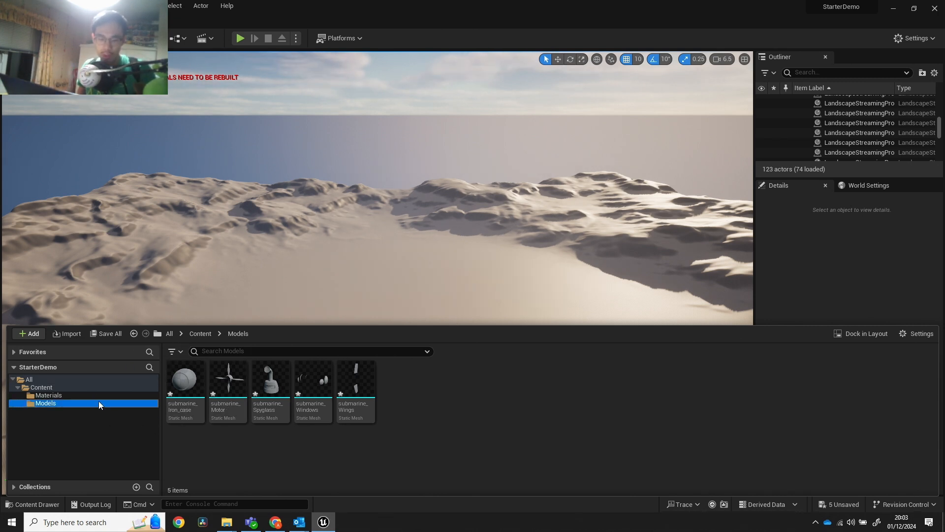
{"action": "left_click", "coordinate": [97, 396]}
{"action": "key", "text": "alt+Tab"}
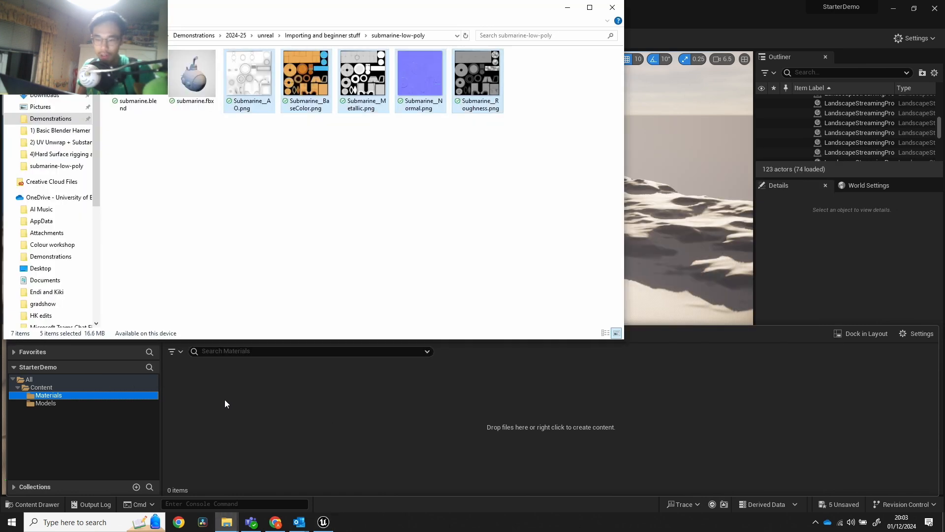
{"action": "left_click_drag", "start_coordinate": [250, 87], "coordinate": [289, 405]}
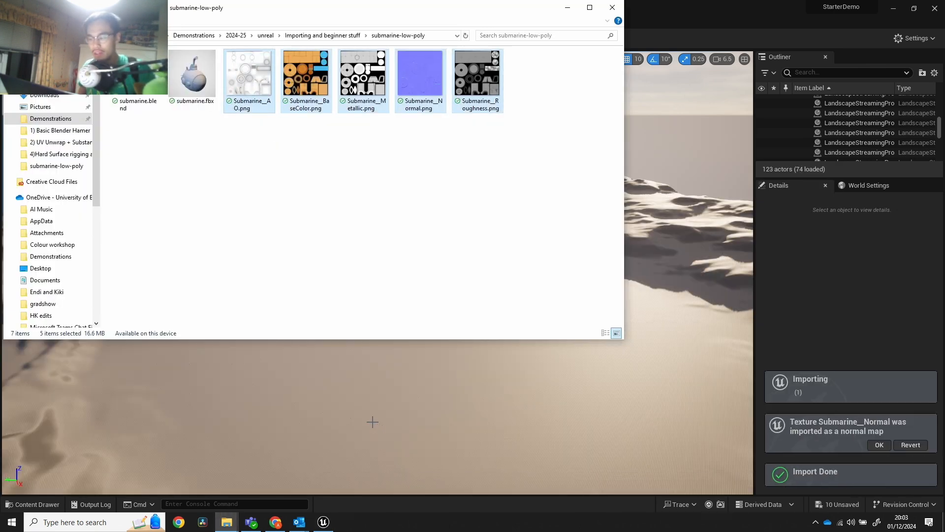
{"action": "left_click", "coordinate": [48, 504]}
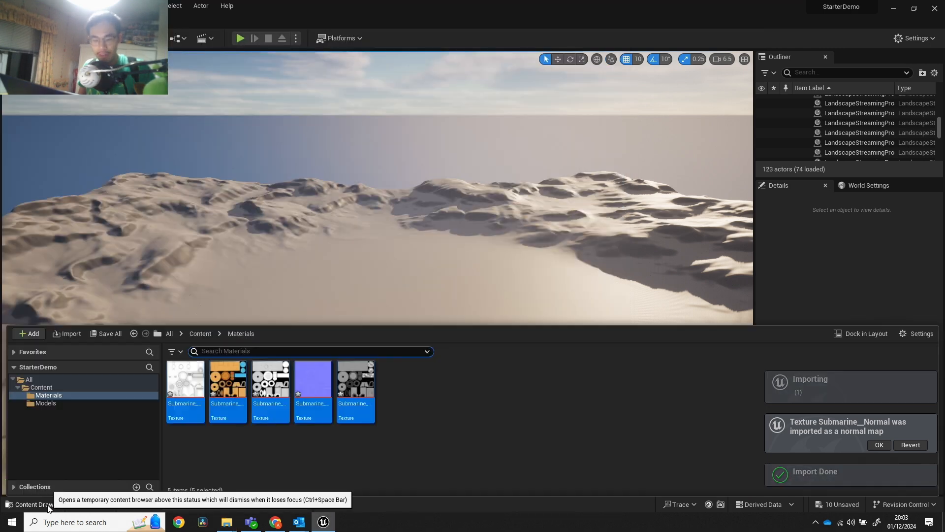
{"action": "left_click", "coordinate": [47, 504]}
{"action": "left_click", "coordinate": [43, 500]}
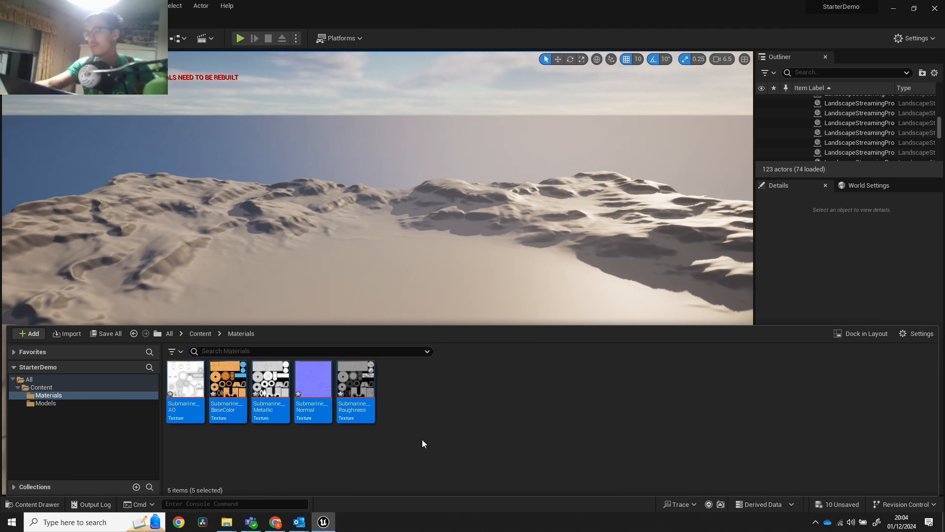
Create a folder named Blueprints in the Content folder
{"action": "left_click", "coordinate": [108, 388]}
{"action": "right_click", "coordinate": [358, 450]}
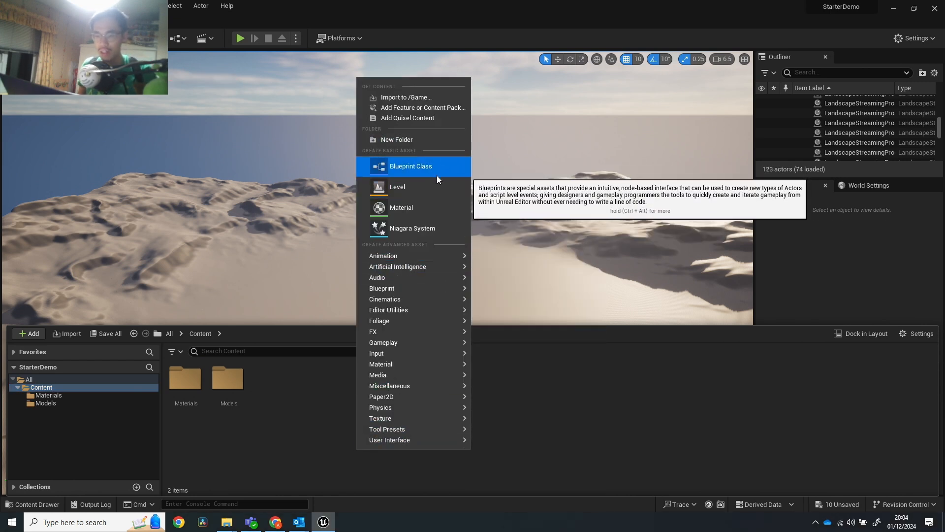
{"action": "left_click", "coordinate": [414, 141]}
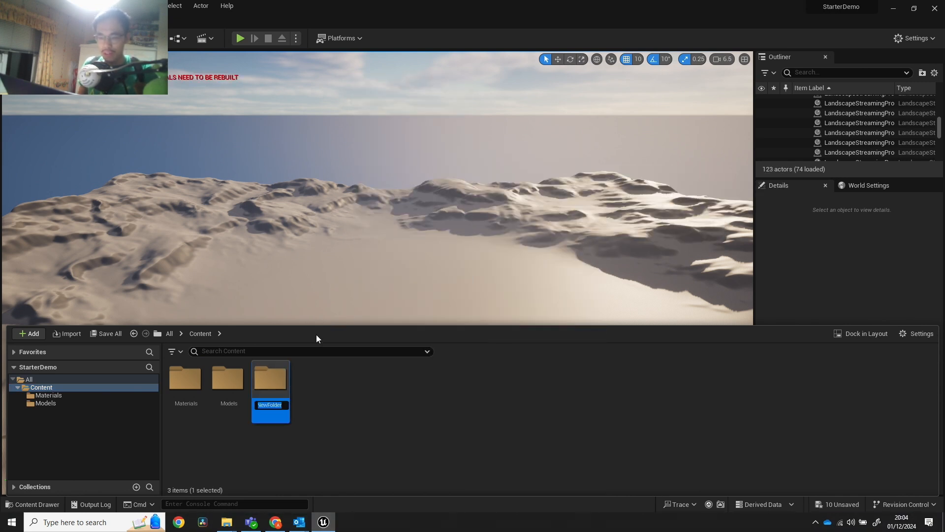
{"action": "type", "text": "Bl"}
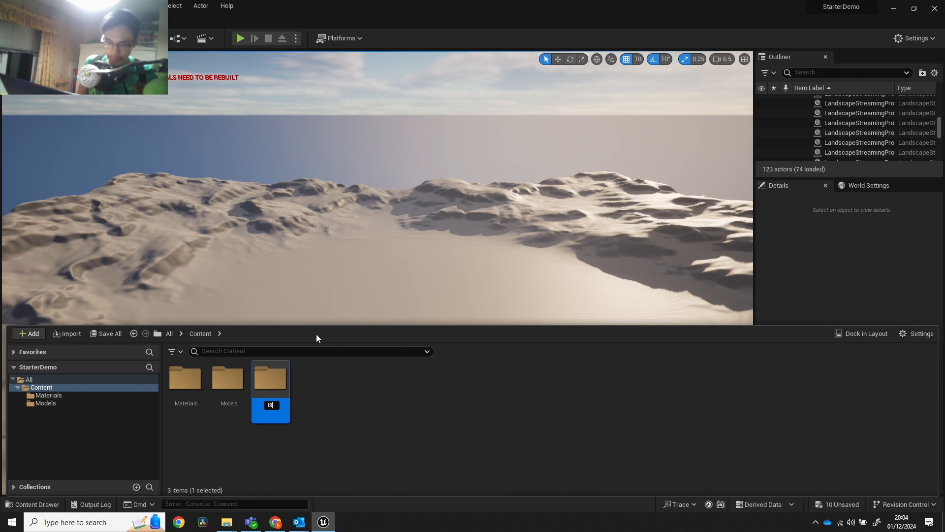
{"action": "type", "text": "ueprints"}
{"action": "key", "text": "Return"}
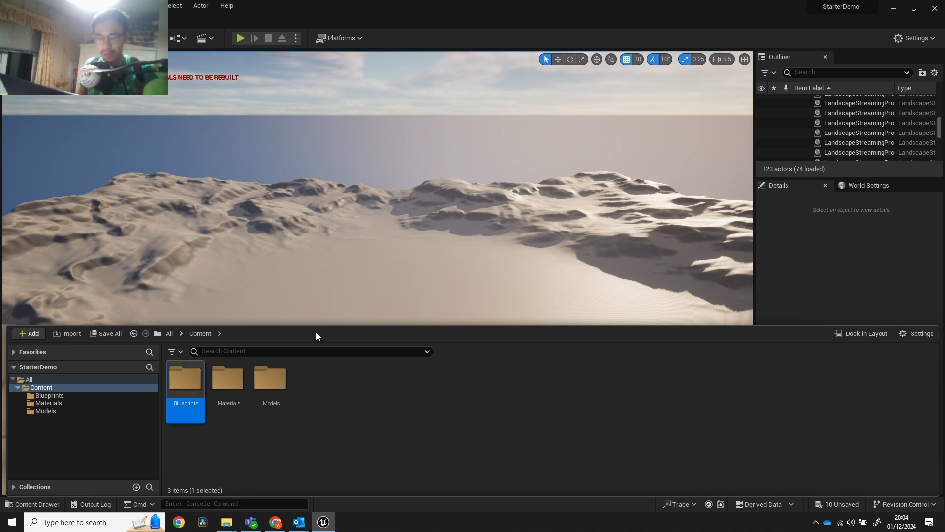
Create a Blueprint Class named Submarine with Actor as its parent class in the Blueprints folder
{"action": "double_click", "coordinate": [179, 385]}
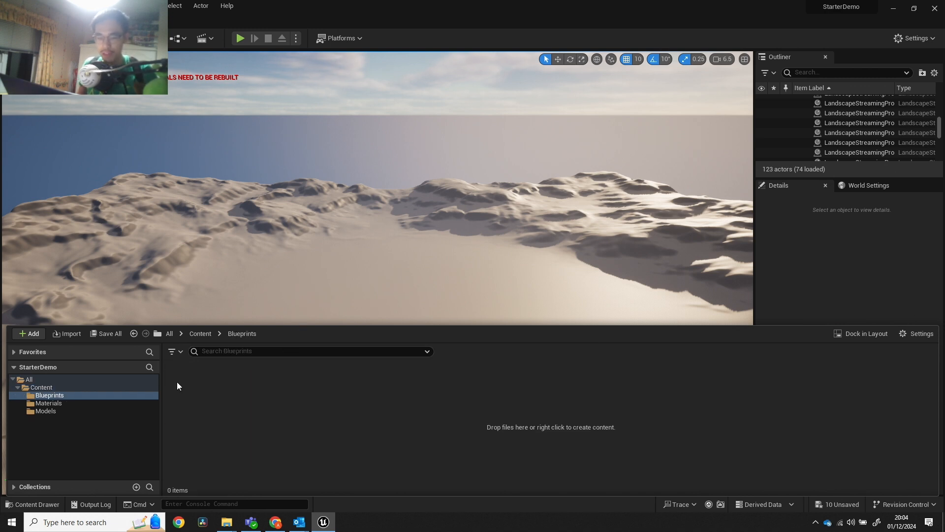
{"action": "right_click", "coordinate": [252, 392]}
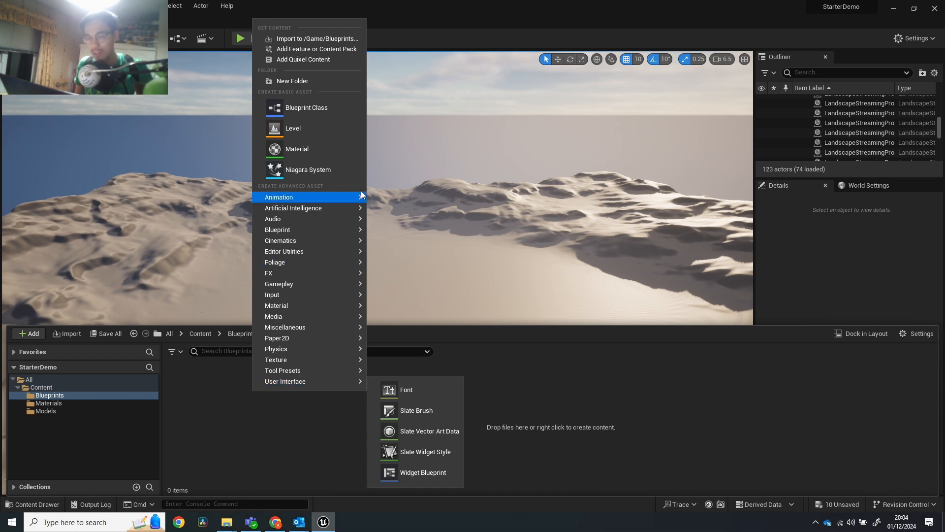
{"action": "left_click", "coordinate": [326, 107]}
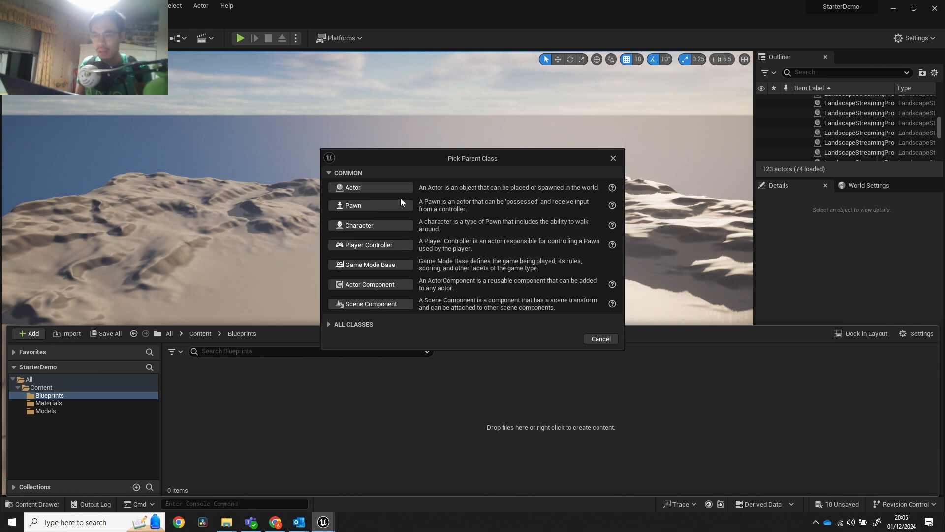
{"action": "left_click", "coordinate": [391, 187]}
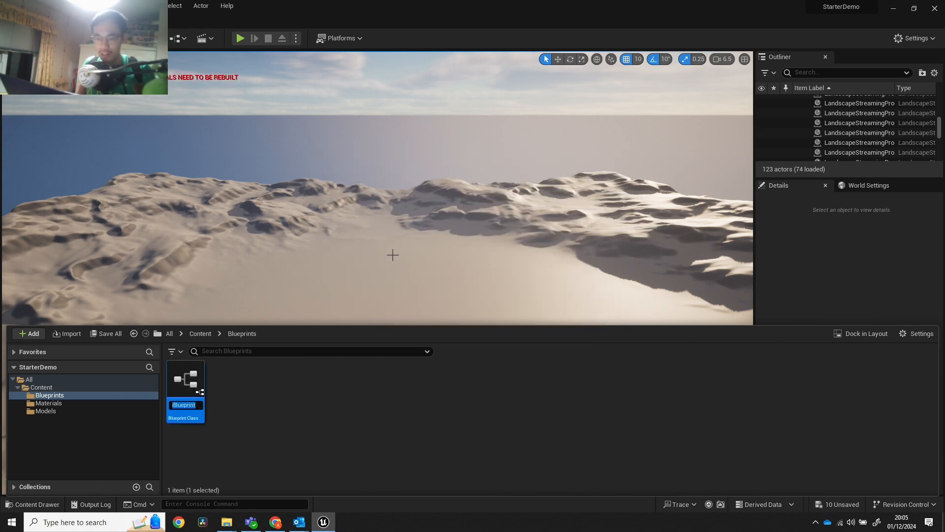
{"action": "type", "text": "Su"}
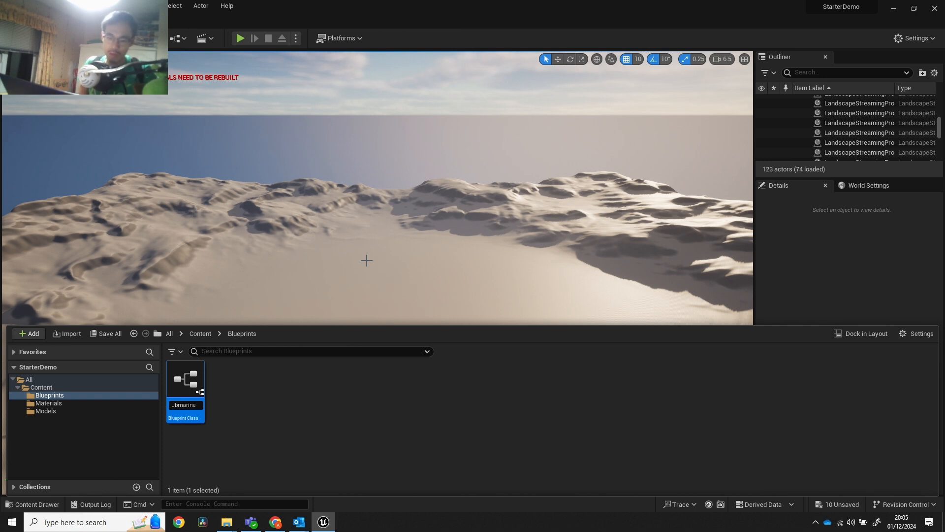
{"action": "key", "text": "Return"}
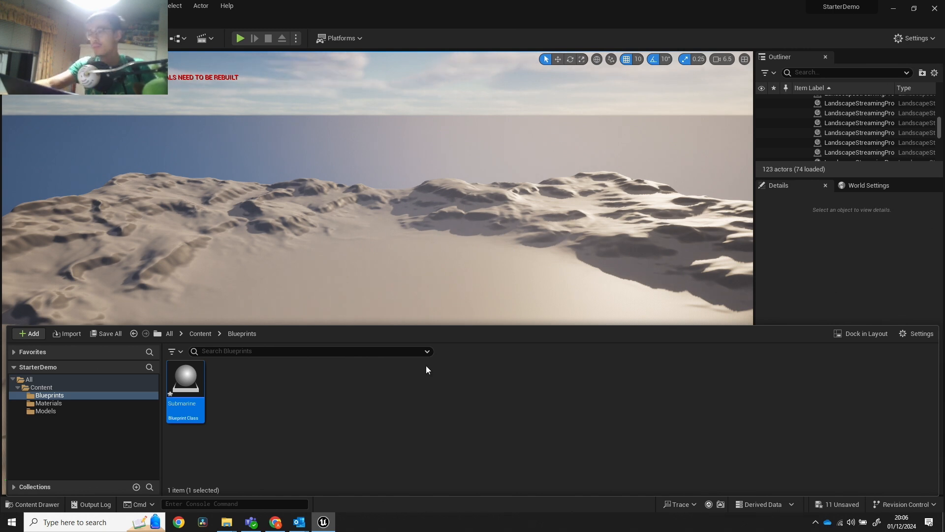
Open the Submarine blueprint and add all five submarine static meshes from the Models folder under DefaultSceneRoot
{"action": "double_click", "coordinate": [196, 400]}
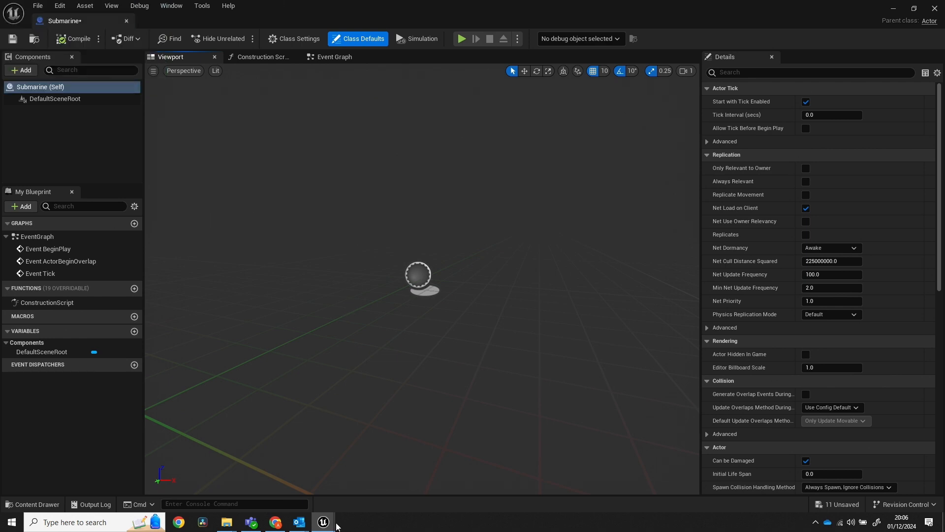
{"action": "mouse_move", "coordinate": [332, 524]}
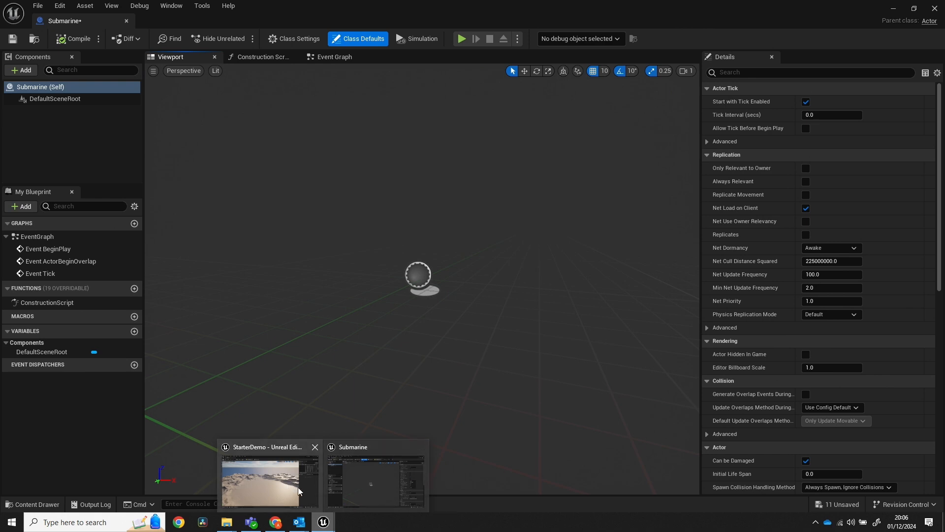
{"action": "left_click", "coordinate": [369, 486]}
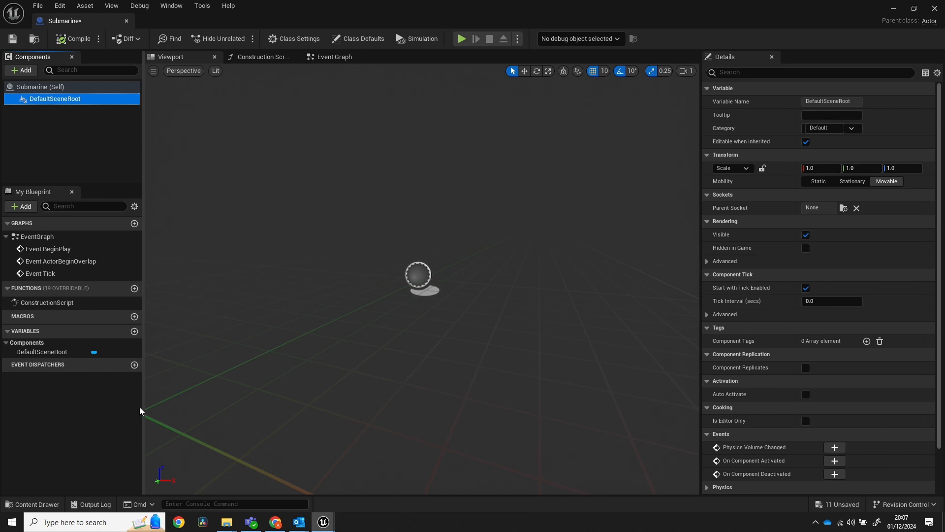
{"action": "left_click", "coordinate": [33, 504]}
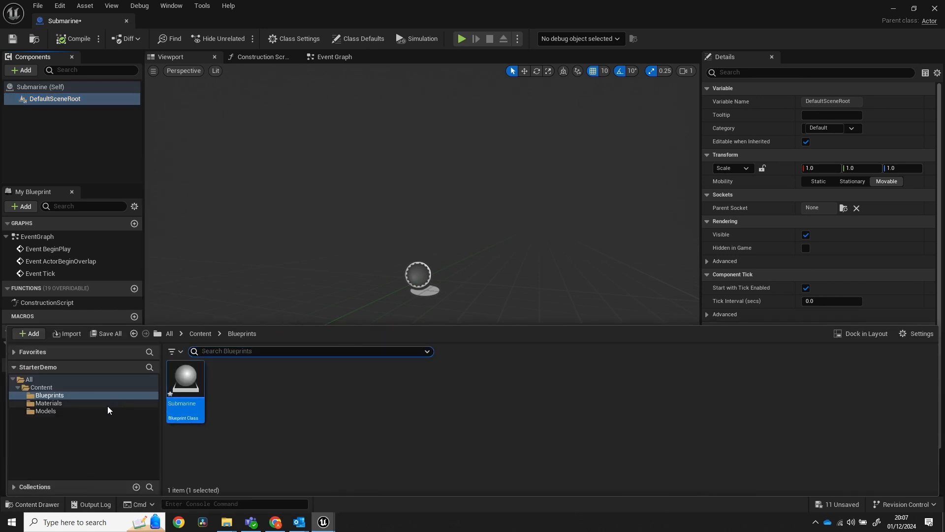
{"action": "left_click", "coordinate": [63, 412]}
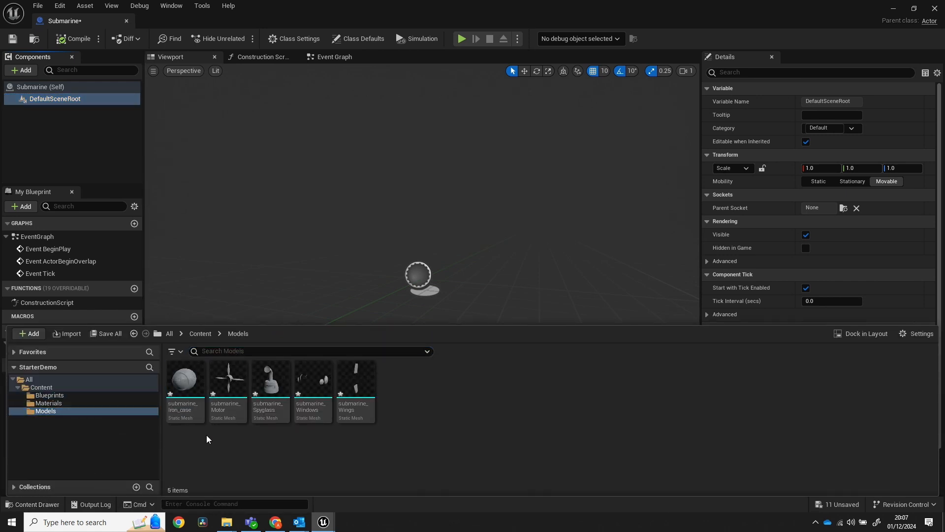
{"action": "left_click_drag", "start_coordinate": [367, 384], "coordinate": [80, 99]}
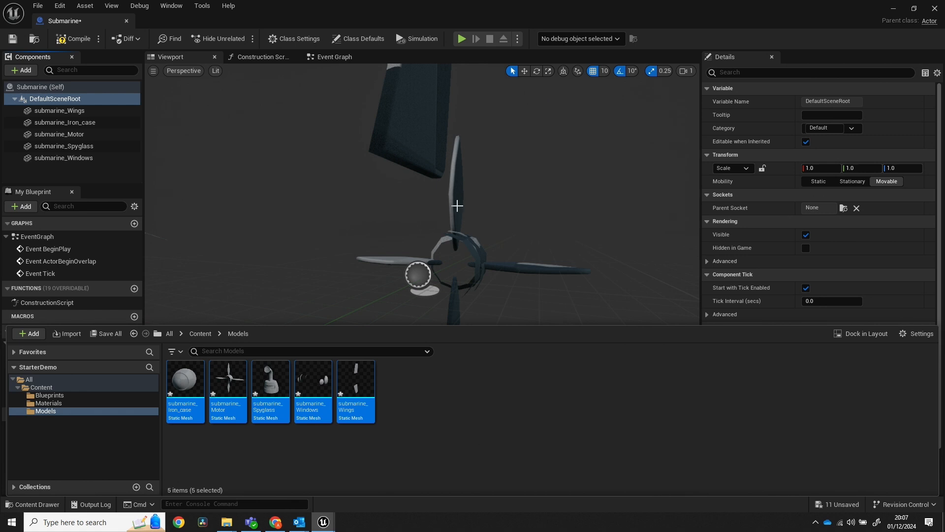
{"action": "scroll", "coordinate": [457, 206], "scroll_direction": "down", "scroll_amount": 5}
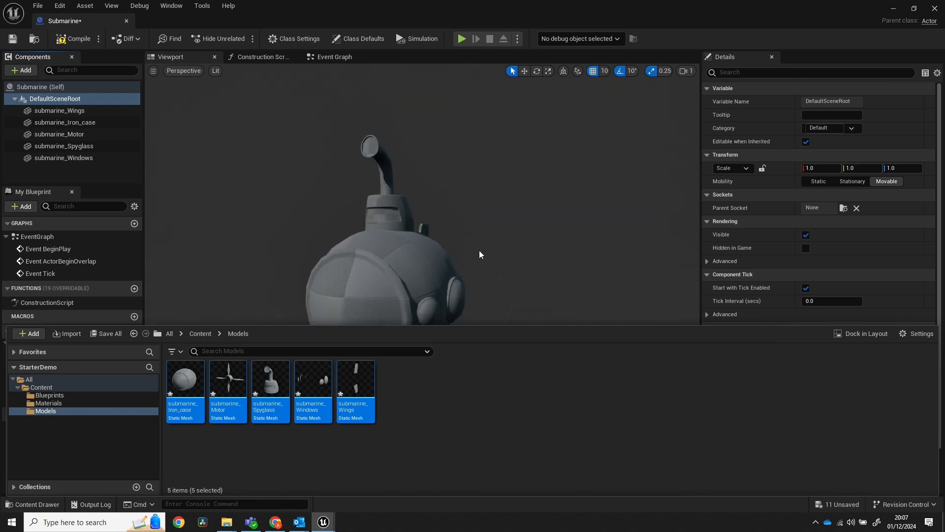
Look over the assembled submarine and the blueprint's Construction Script and Event Graph, then return to the 3D viewport
{"action": "scroll", "coordinate": [480, 256], "scroll_direction": "down", "scroll_amount": 2}
{"action": "right_click_drag", "start_coordinate": [479, 262], "coordinate": [433, 288]}
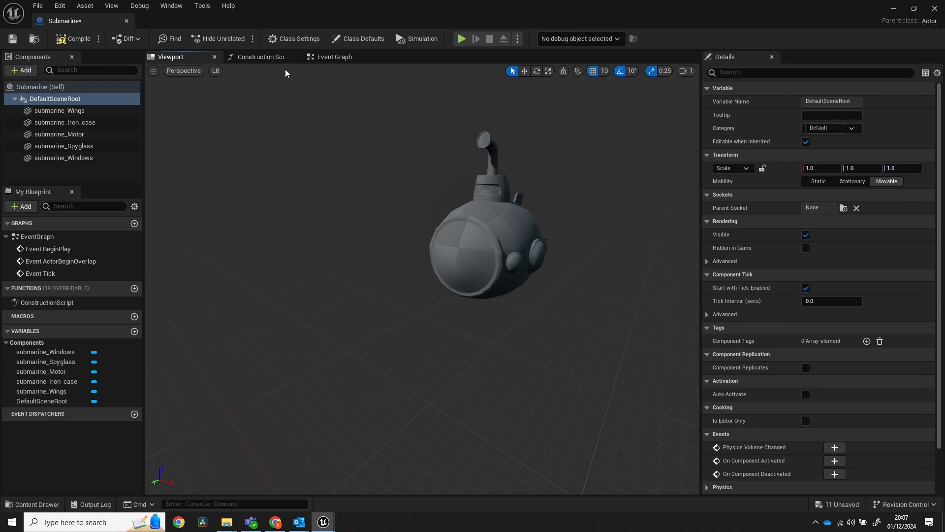
{"action": "left_click", "coordinate": [275, 58]}
{"action": "left_click", "coordinate": [326, 60]}
{"action": "left_click", "coordinate": [252, 60]}
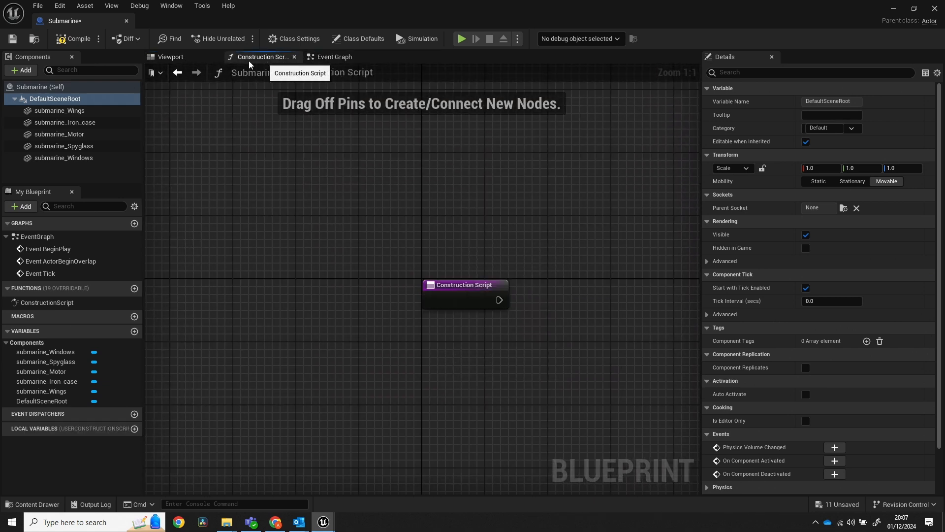
{"action": "left_click", "coordinate": [197, 59]}
Examine the assembled submarine from different angles and distances in the blueprint viewport
{"action": "right_click_drag", "start_coordinate": [422, 278], "coordinate": [342, 255]}
{"action": "key", "text": "s"}
{"action": "scroll", "coordinate": [320, 280], "scroll_direction": "down", "scroll_amount": 3}
{"action": "key", "text": "w"}
{"action": "scroll", "coordinate": [342, 268], "scroll_direction": "down", "scroll_amount": 1}
{"action": "key", "text": "e"}
{"action": "scroll", "coordinate": [339, 261], "scroll_direction": "up", "scroll_amount": 1}
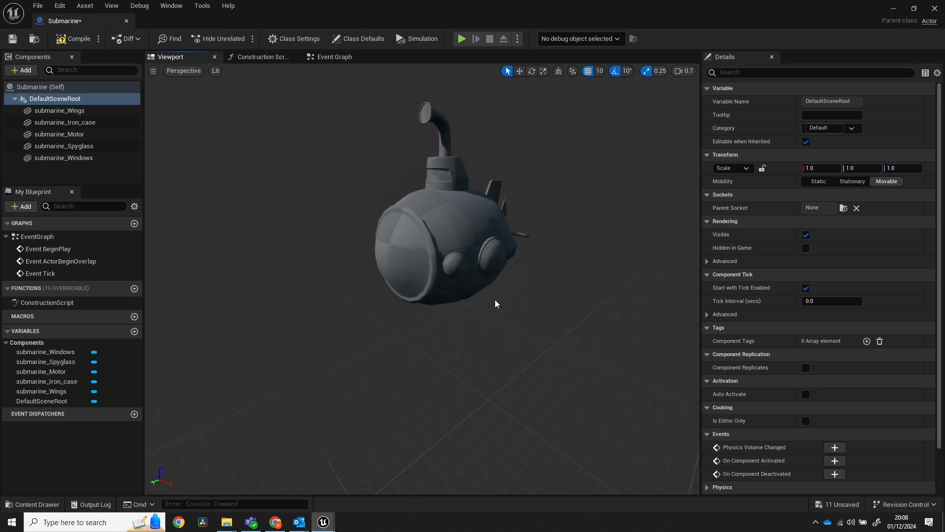
{"action": "scroll", "coordinate": [493, 296], "scroll_direction": "up", "scroll_amount": 5}
{"action": "scroll", "coordinate": [494, 294], "scroll_direction": "down", "scroll_amount": 5}
{"action": "mouse_move", "coordinate": [482, 289]}
{"action": "right_mouse_down"}
{"action": "mouse_move", "coordinate": [655, 292]}
{"action": "mouse_move", "coordinate": [401, 290]}
{"action": "mouse_move", "coordinate": [517, 290]}
{"action": "mouse_move", "coordinate": [450, 291]}
{"action": "mouse_move", "coordinate": [495, 290]}
{"action": "mouse_move", "coordinate": [478, 292]}
{"action": "right_mouse_up"}
{"action": "key", "text": "a"}
{"action": "key", "text": "d"}
{"action": "key", "text": "a"}
{"action": "key", "text": "s"}
{"action": "key", "text": "w"}
{"action": "key", "text": "d"}
{"action": "key", "text": "s"}
{"action": "key", "text": "a"}
{"action": "key", "text": "d"}
{"action": "key", "text": "w"}
{"action": "key", "text": "a"}
{"action": "key", "text": "s"}
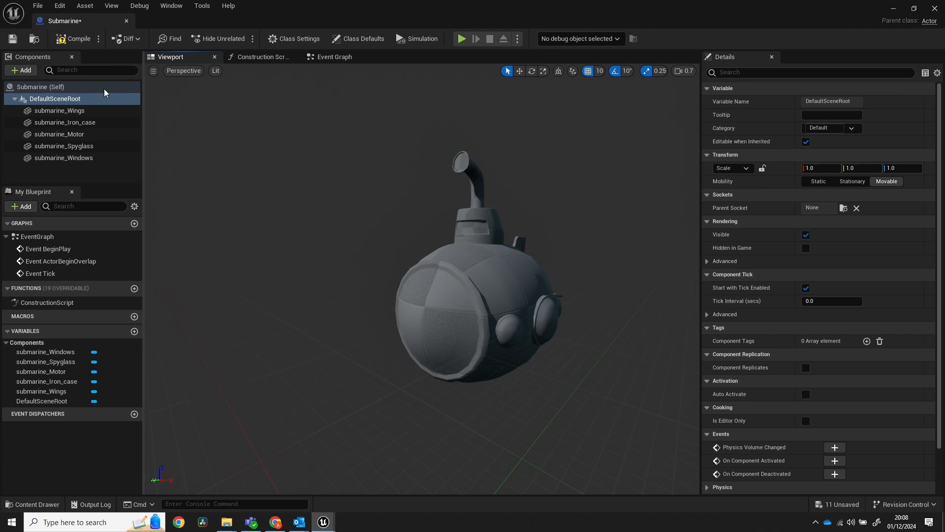
Compile the Submarine blueprint and minimise its editor to return to the level
{"action": "left_click", "coordinate": [73, 38]}
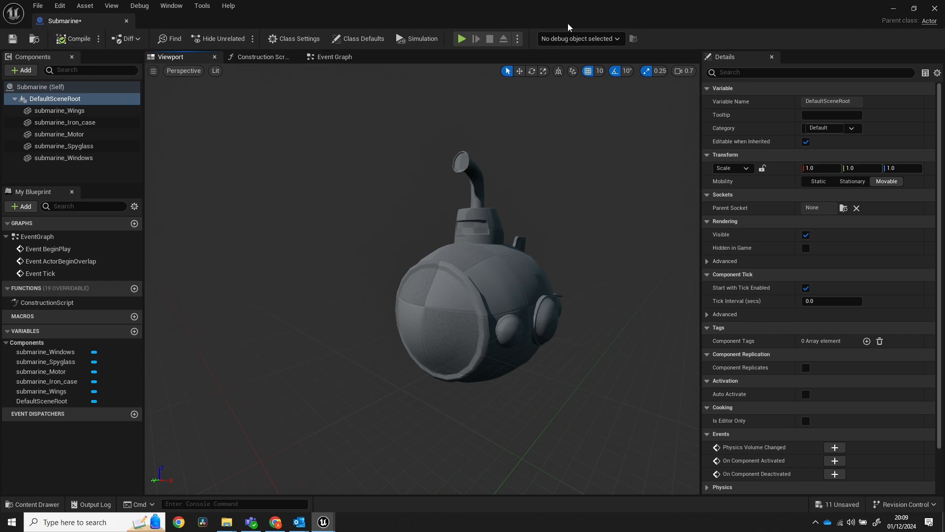
{"action": "left_click", "coordinate": [894, 10]}
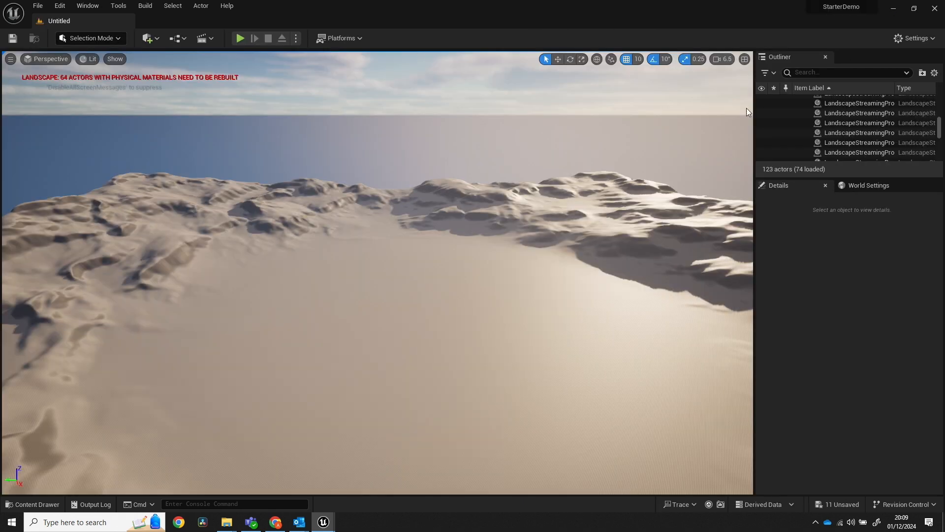
Create a material named SubmarineMAT in the Materials folder
{"action": "left_click", "coordinate": [44, 504]}
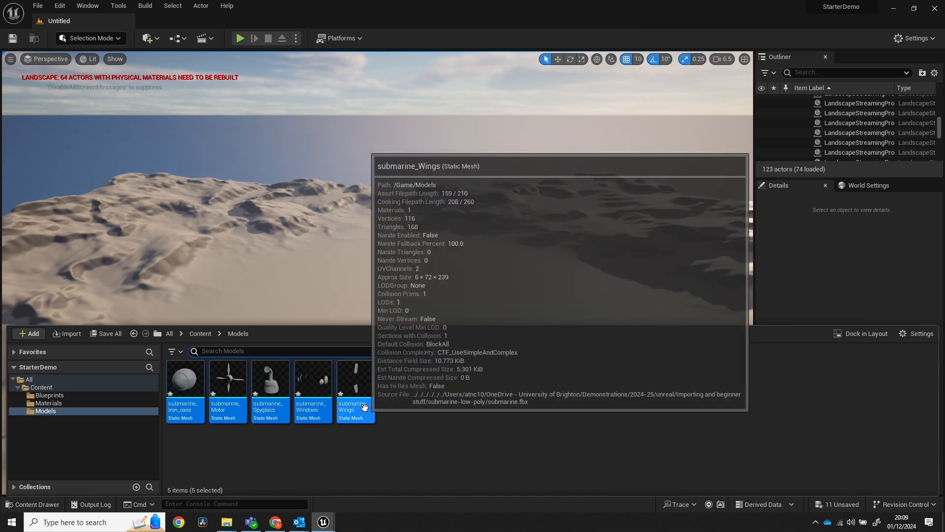
{"action": "left_click", "coordinate": [100, 403]}
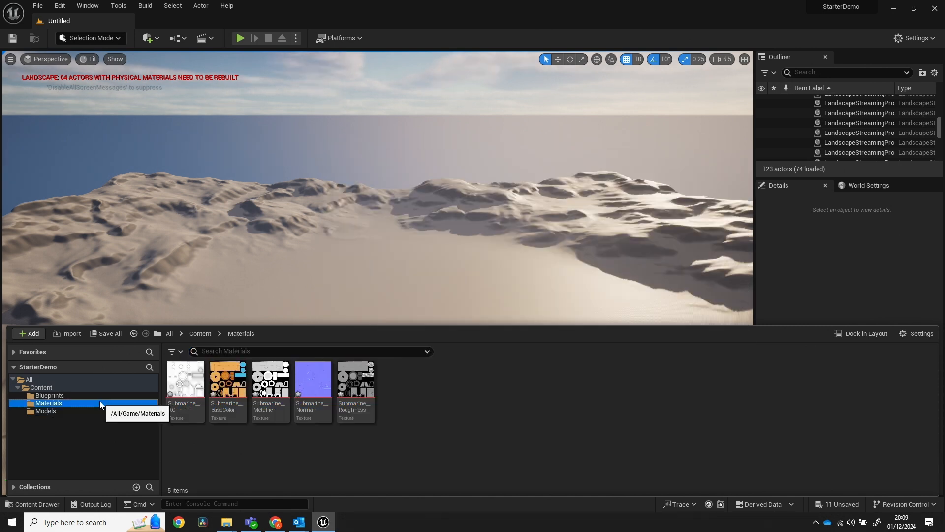
{"action": "right_click", "coordinate": [234, 448]}
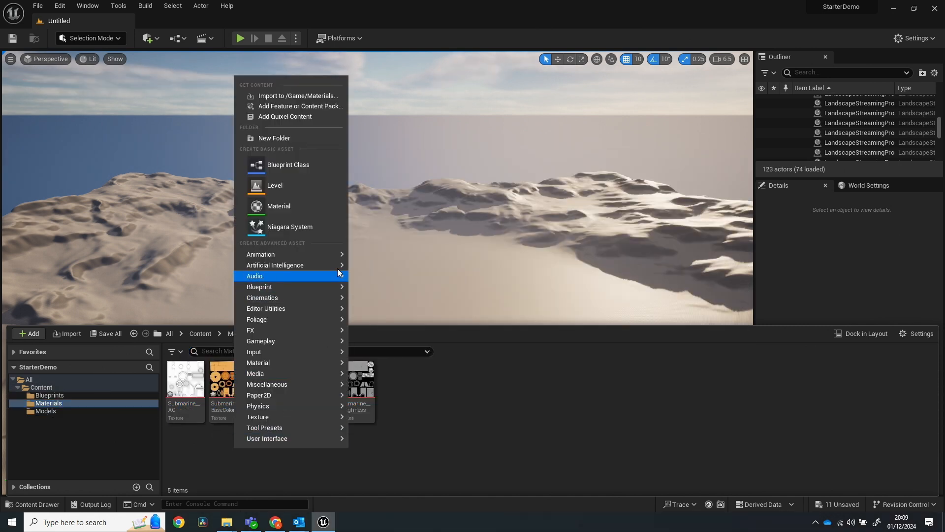
{"action": "left_click", "coordinate": [319, 211]}
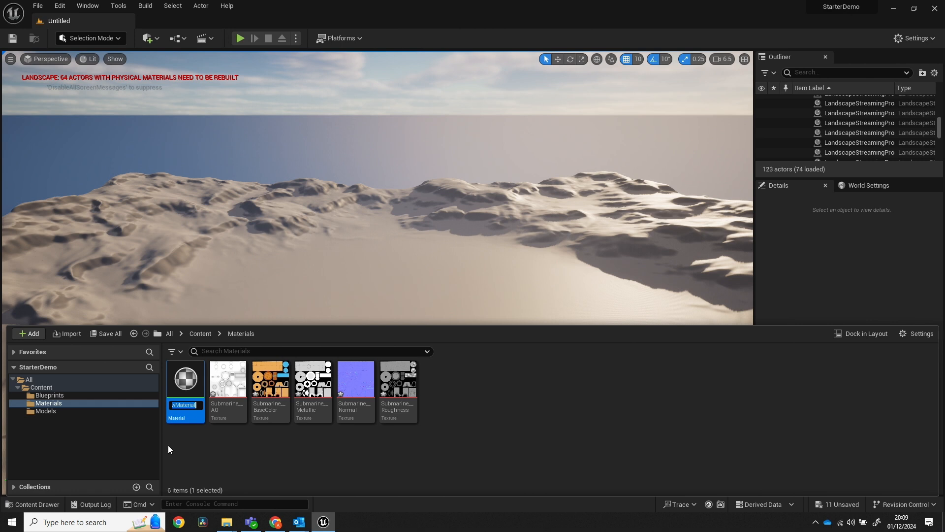
{"action": "type", "text": "Subm"}
{"action": "type", "text": "arine"}
{"action": "type", "text": " MAT"}
{"action": "key", "text": "Return"}
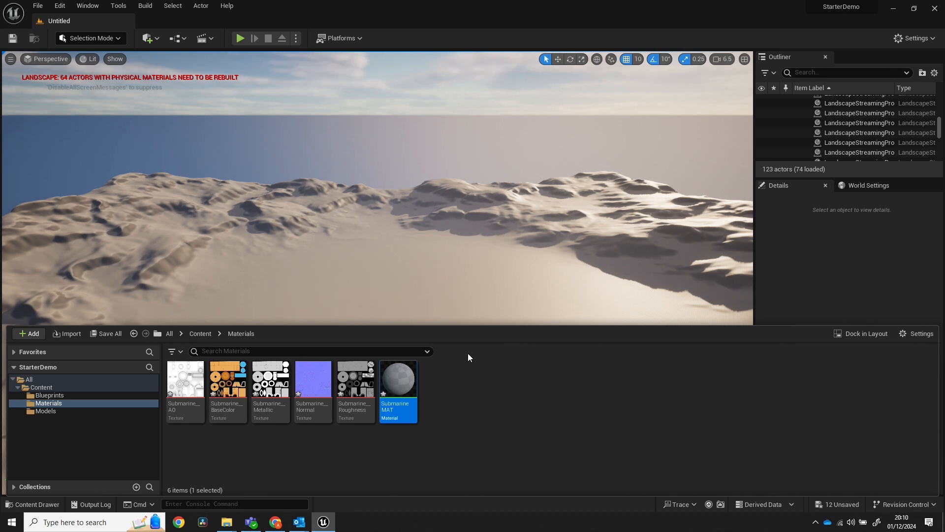
Open SubmarineMAT in the material editor and maximise its window
{"action": "double_click", "coordinate": [398, 384]}
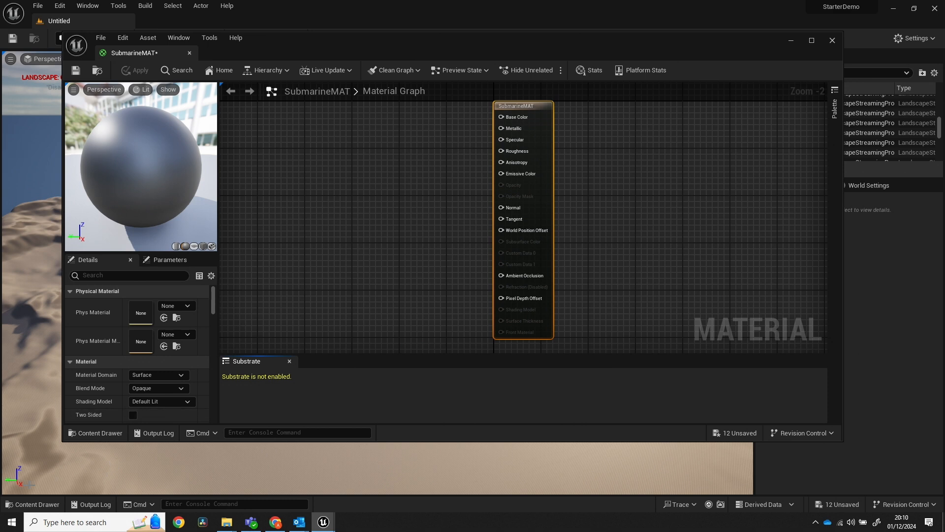
{"action": "left_click", "coordinate": [31, 504]}
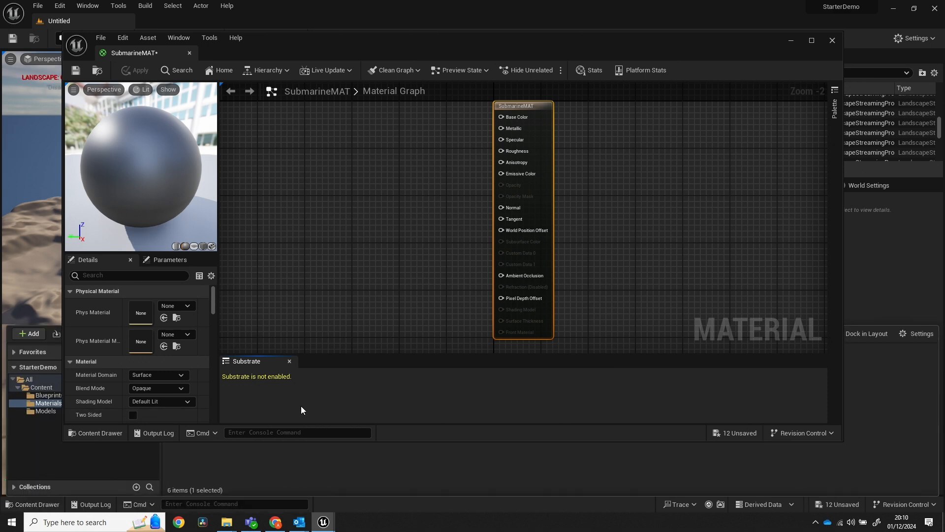
{"action": "left_click", "coordinate": [35, 505]}
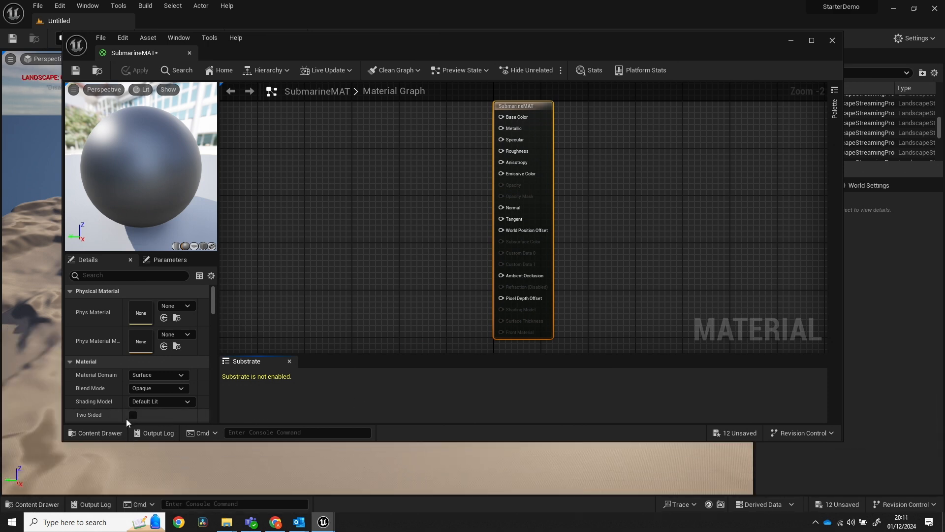
{"action": "left_click", "coordinate": [811, 41]}
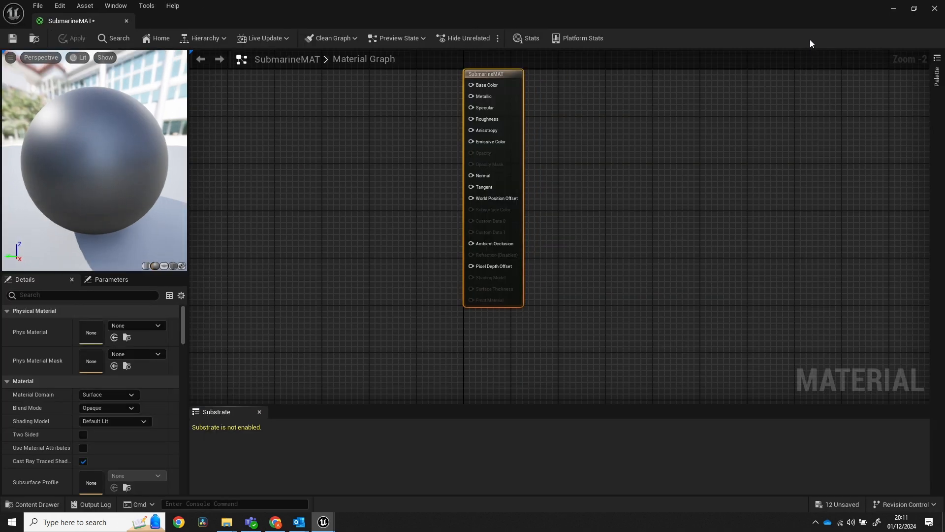
Add the Submarine__BaseColor texture to the material graph and connect its RGB output to Base Color
{"action": "left_click", "coordinate": [30, 509]}
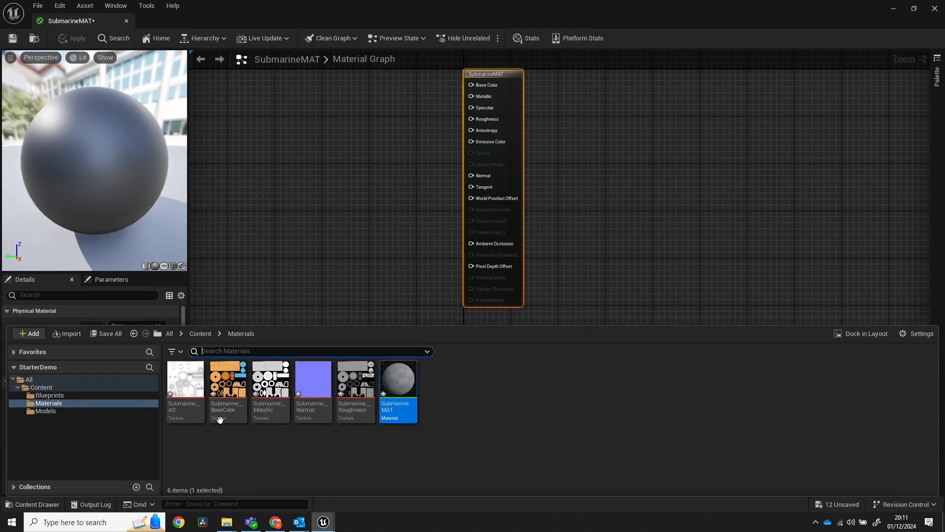
{"action": "left_click_drag", "start_coordinate": [220, 419], "coordinate": [298, 129]}
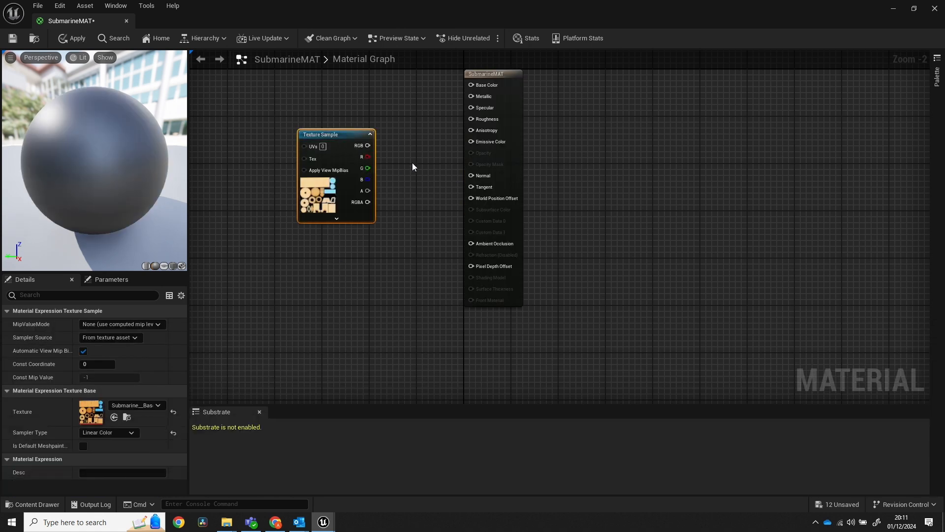
{"action": "right_click_drag", "start_coordinate": [414, 159], "coordinate": [408, 216]}
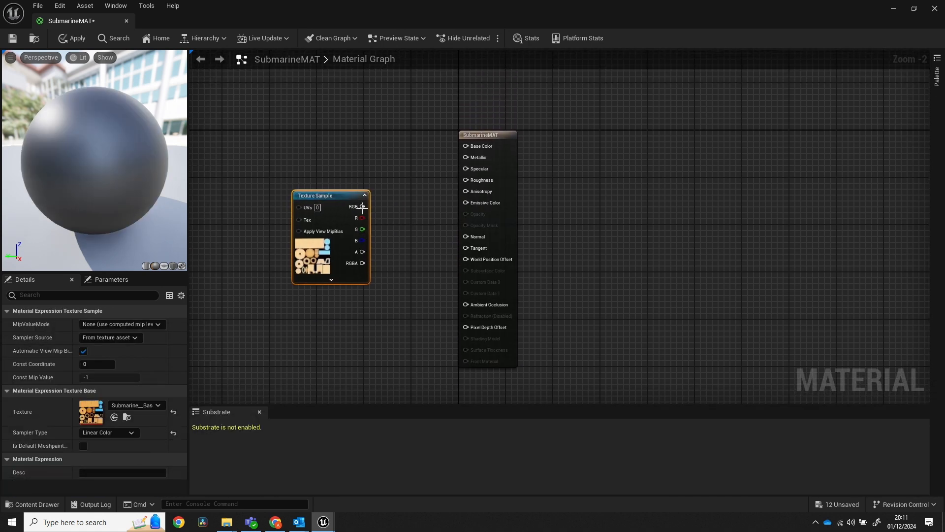
{"action": "left_click_drag", "start_coordinate": [362, 207], "coordinate": [340, 133]}
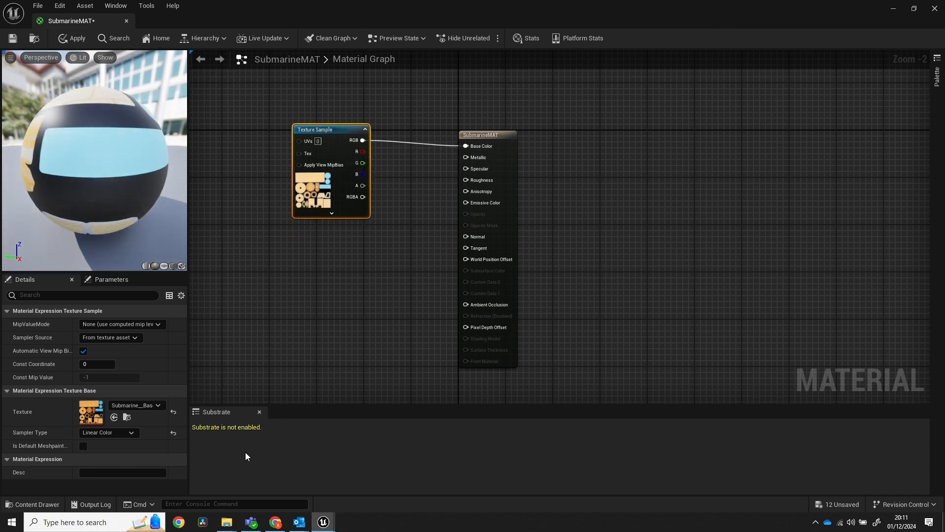
Add the Submarine__Metallic, Submarine__Normal and Submarine__Roughness textures to the material graph and spread the new nodes apart
{"action": "left_click", "coordinate": [33, 504]}
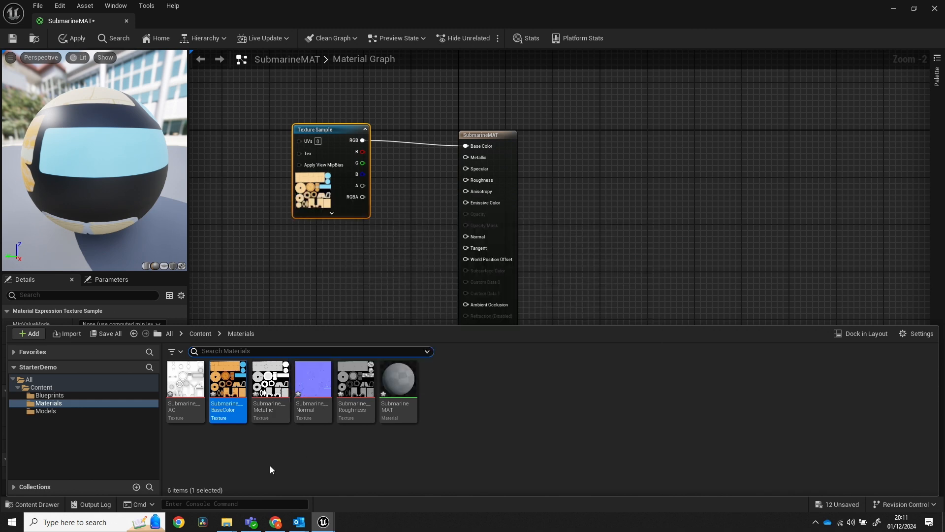
{"action": "left_click", "coordinate": [271, 384]}
{"action": "left_click", "coordinate": [399, 387], "text": "shift"}
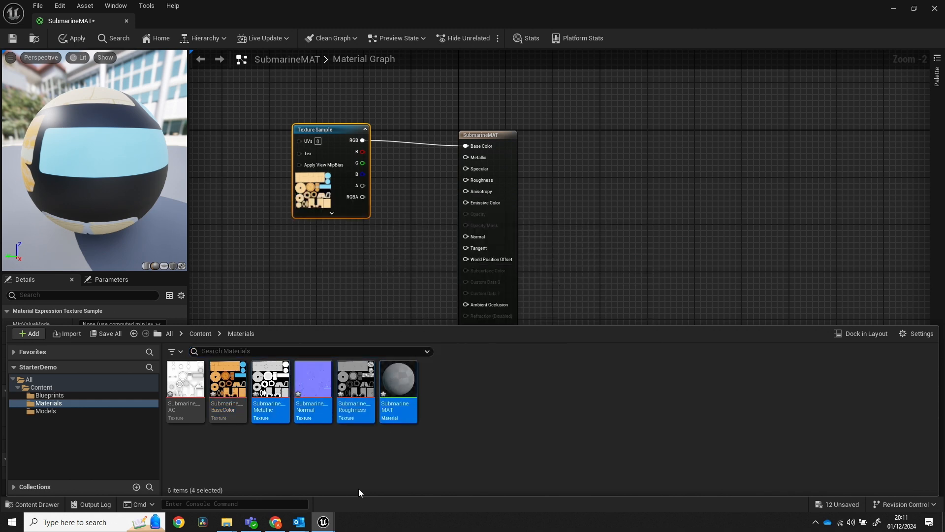
{"action": "left_click", "coordinate": [403, 393]}
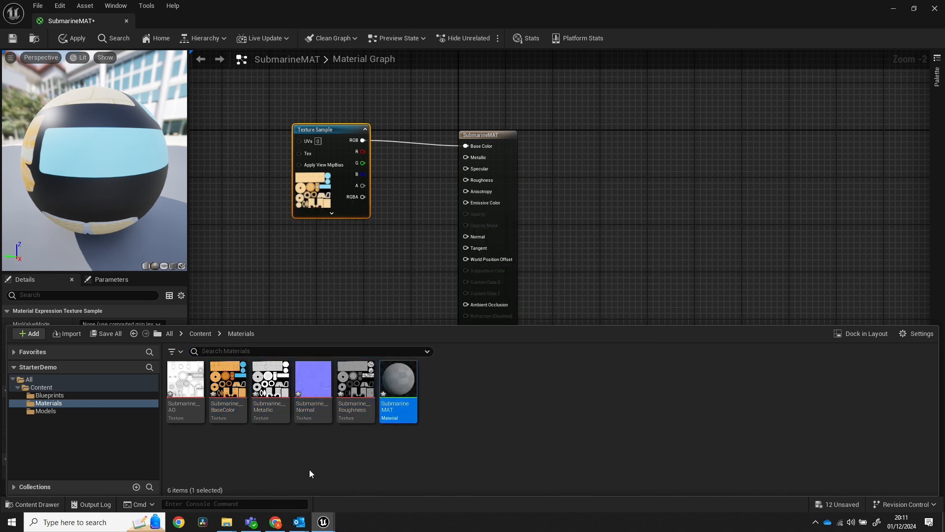
{"action": "left_click", "coordinate": [266, 396]}
{"action": "left_click", "coordinate": [347, 389], "text": "shift"}
{"action": "left_click_drag", "start_coordinate": [338, 387], "coordinate": [270, 283]}
{"action": "right_click_drag", "start_coordinate": [421, 328], "coordinate": [421, 279]}
{"action": "left_click_drag", "start_coordinate": [305, 238], "coordinate": [253, 175]}
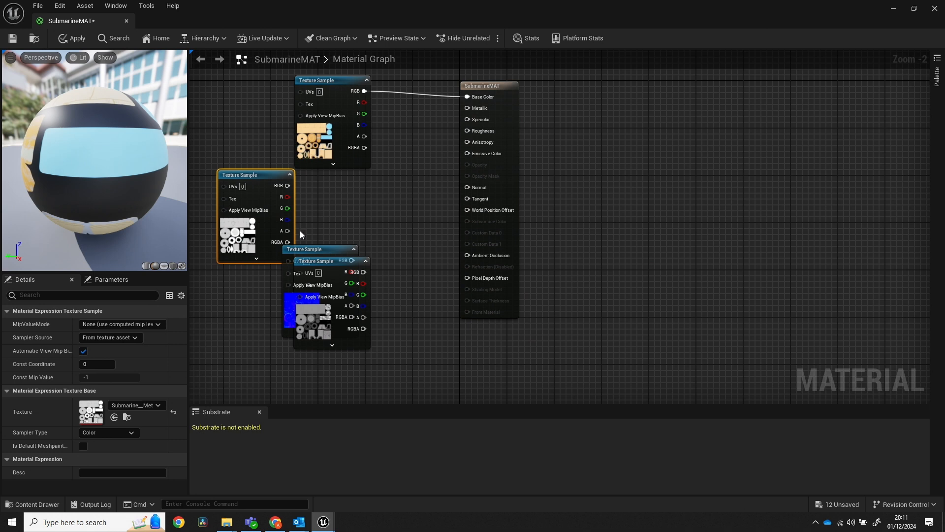
{"action": "left_click_drag", "start_coordinate": [330, 276], "coordinate": [362, 340]}
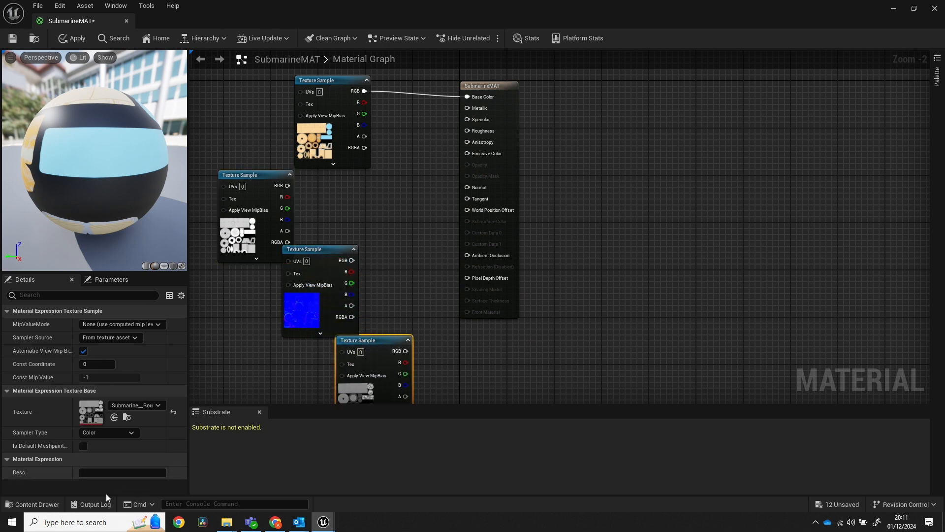
Connect the RGB outputs of the Metallic, Normal and Roughness texture samples to the matching SubmarineMAT inputs
{"action": "left_click", "coordinate": [33, 504]}
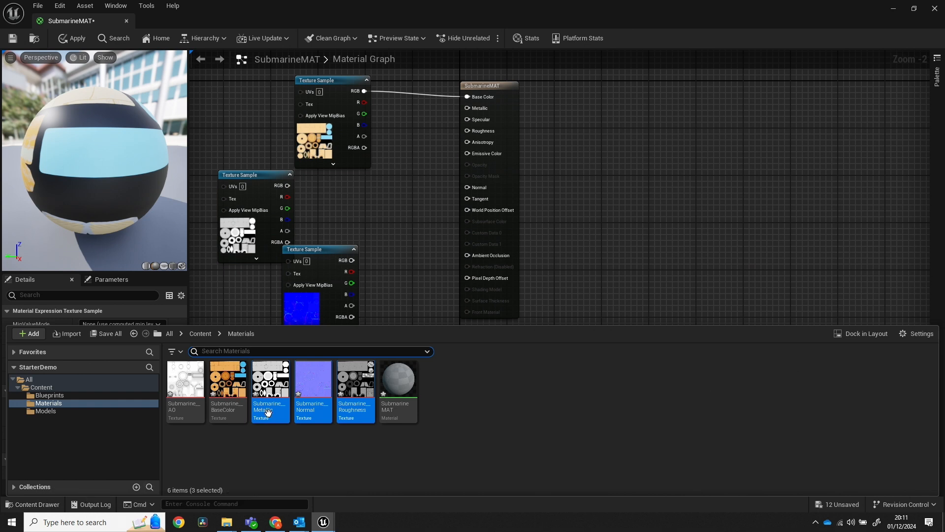
{"action": "left_click", "coordinate": [283, 465]}
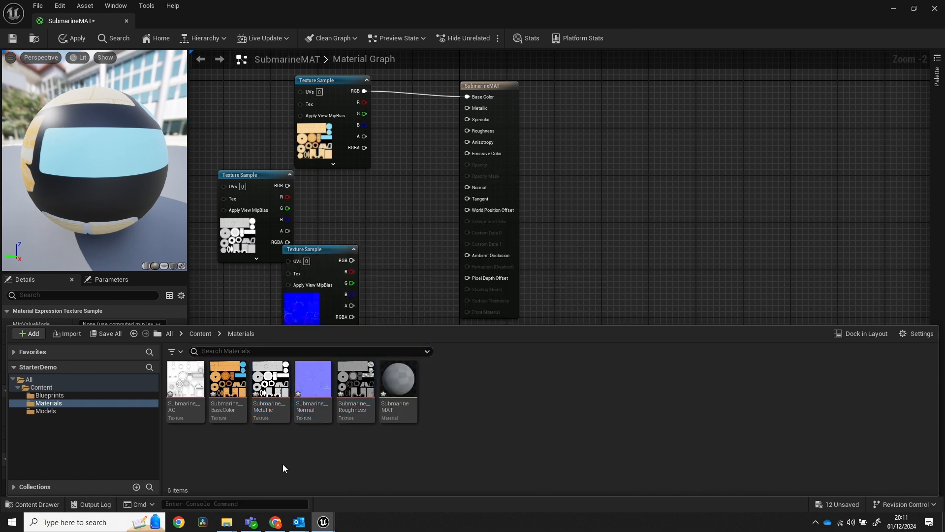
{"action": "left_click", "coordinate": [368, 191]}
{"action": "left_click_drag", "start_coordinate": [288, 185], "coordinate": [468, 109]}
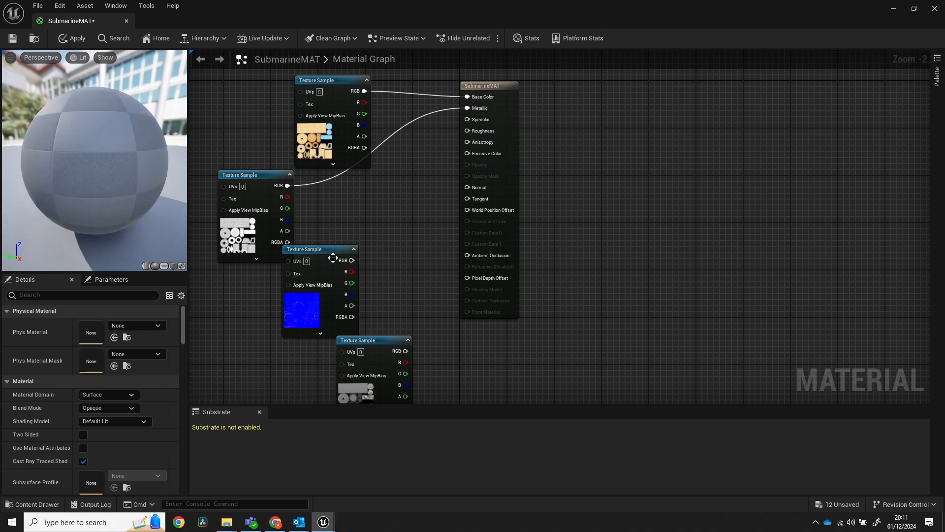
{"action": "left_click_drag", "start_coordinate": [326, 257], "coordinate": [467, 187]}
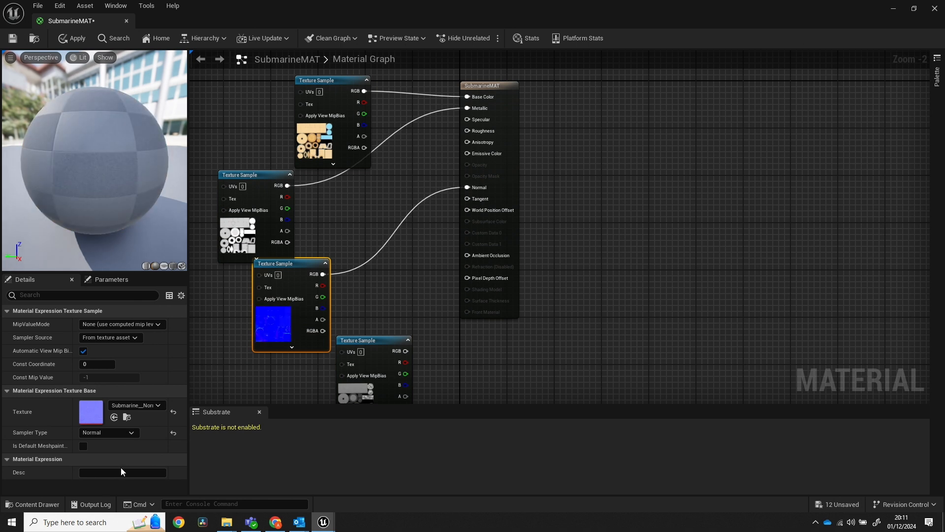
{"action": "left_click", "coordinate": [47, 505]}
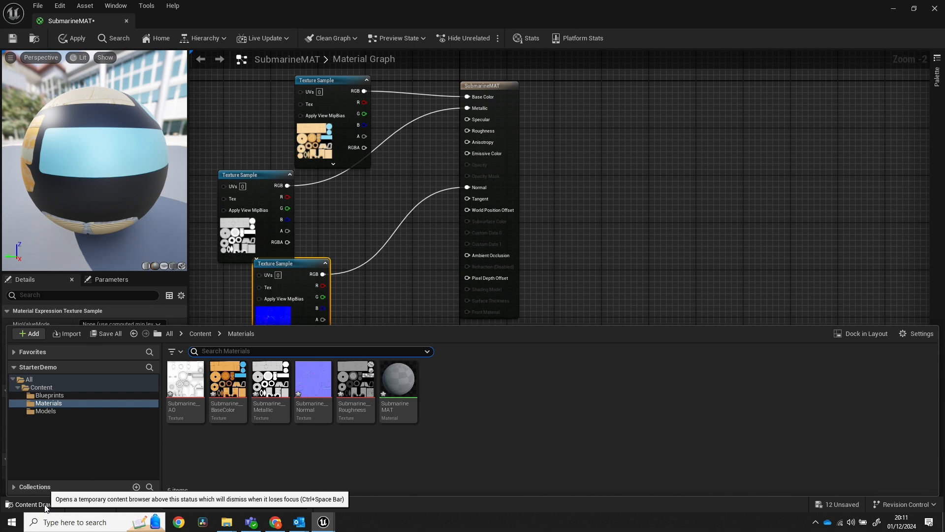
{"action": "left_click", "coordinate": [44, 507]}
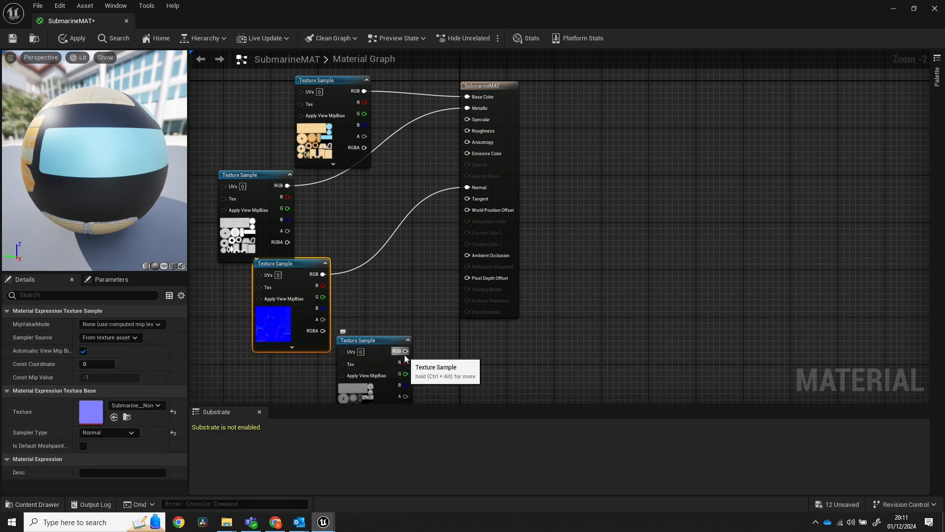
{"action": "left_click_drag", "start_coordinate": [405, 351], "coordinate": [468, 130]}
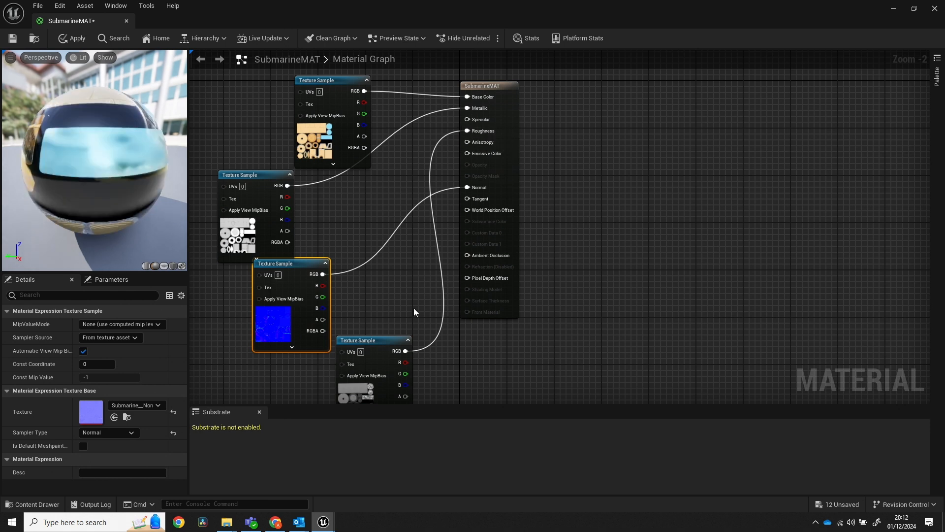
Rearrange the Normal and Roughness texture samples into a column below the Metallic sample
{"action": "scroll", "coordinate": [443, 296], "scroll_direction": "down", "scroll_amount": 2}
{"action": "left_click_drag", "start_coordinate": [388, 321], "coordinate": [329, 345]}
{"action": "mouse_move", "coordinate": [329, 280]}
{"action": "left_mouse_down"}
{"action": "mouse_move", "coordinate": [341, 273]}
{"action": "mouse_move", "coordinate": [327, 282]}
{"action": "left_mouse_up"}
{"action": "left_click", "coordinate": [267, 310]}
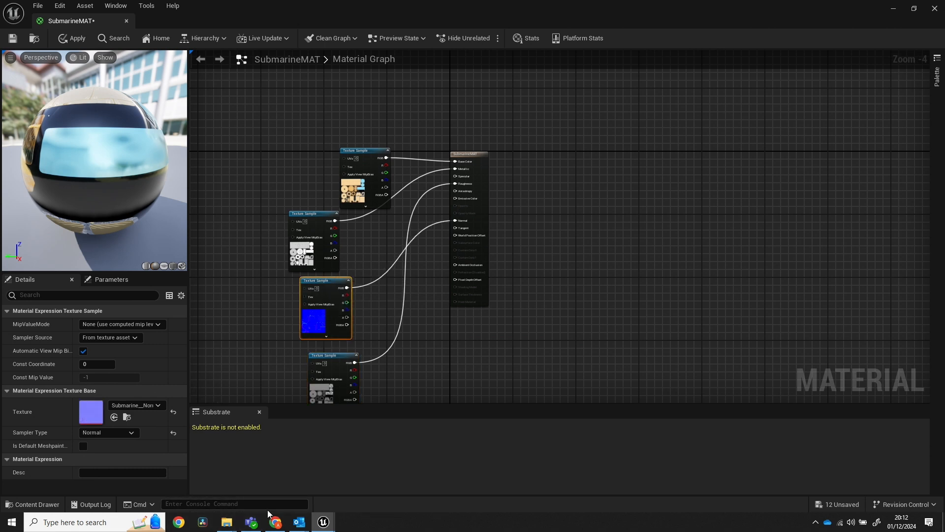
Add the Submarine__AO texture to the material graph as a texture sample near the SubmarineMAT node
{"action": "left_click", "coordinate": [32, 504]}
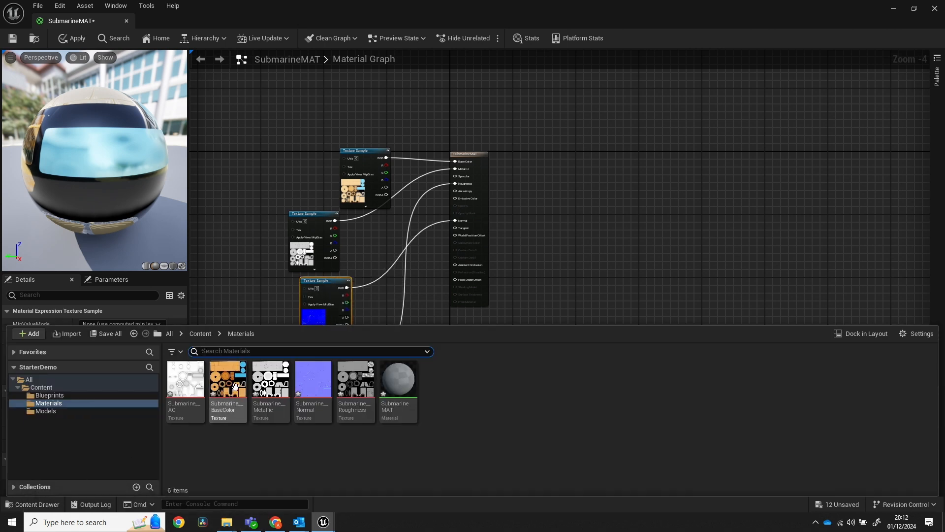
{"action": "left_click_drag", "start_coordinate": [186, 381], "coordinate": [405, 288]}
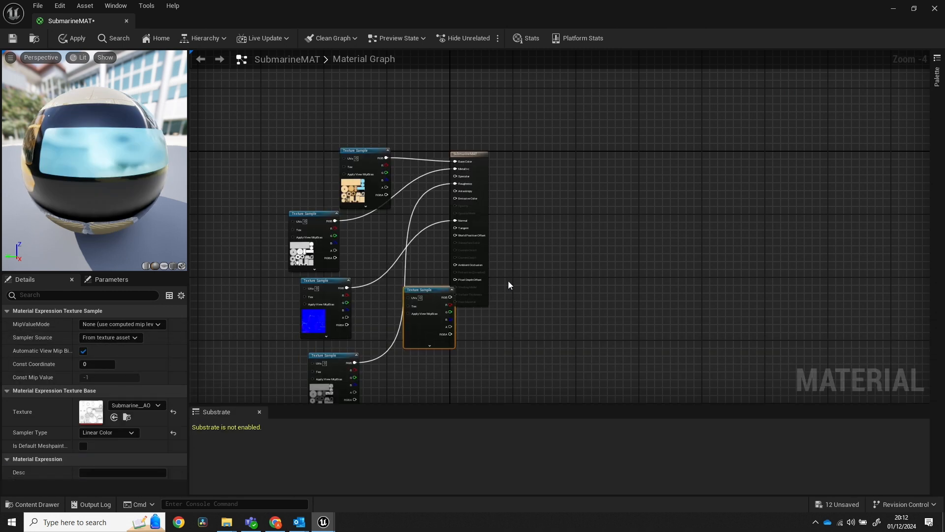
{"action": "scroll", "coordinate": [536, 336], "scroll_direction": "down", "scroll_amount": 1}
{"action": "scroll", "coordinate": [535, 333], "scroll_direction": "up", "scroll_amount": 1}
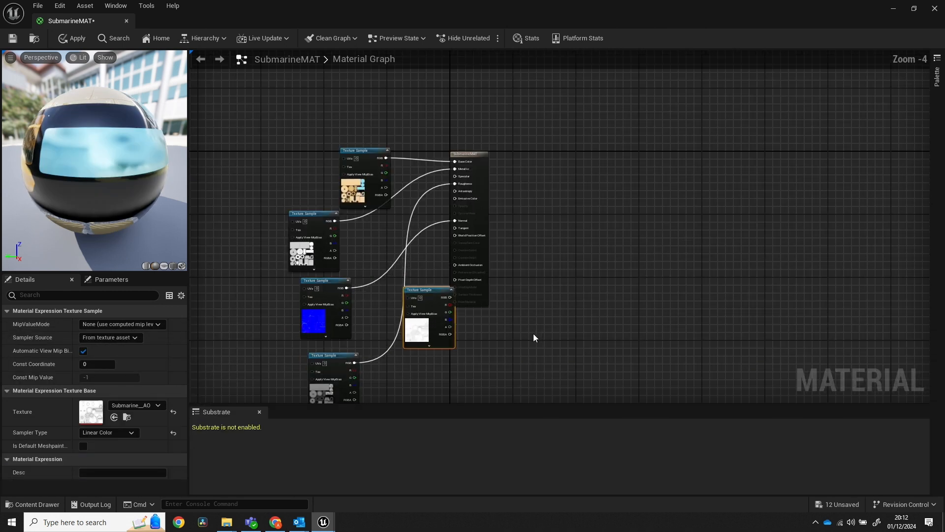
Connect the AO texture sample's RGB output to Ambient Occlusion, tidy the texture sample layout, and apply the SubmarineMAT changes
{"action": "right_click_drag", "start_coordinate": [523, 340], "coordinate": [558, 273]}
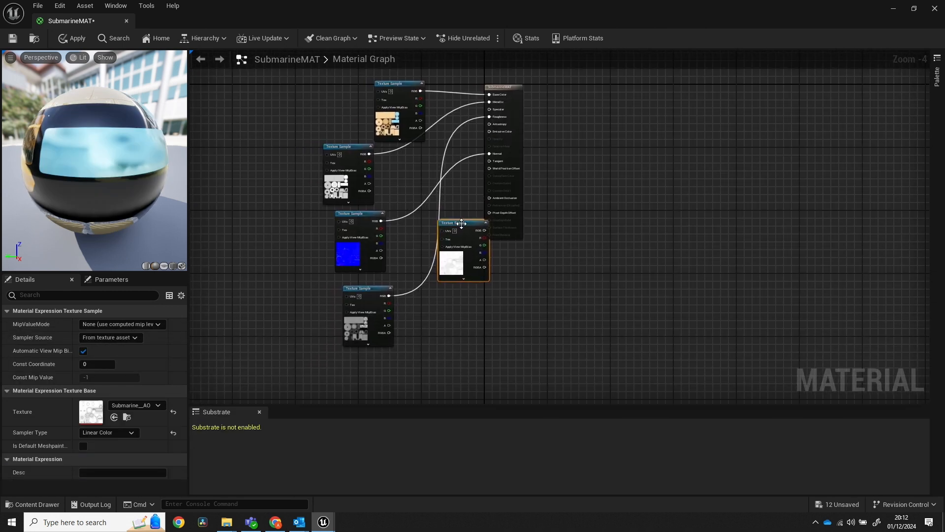
{"action": "left_click_drag", "start_coordinate": [461, 223], "coordinate": [490, 198]}
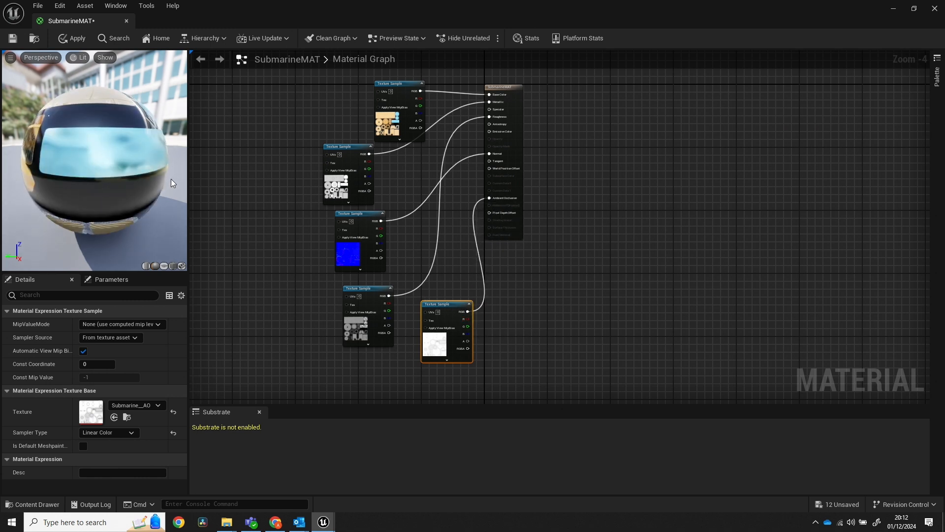
{"action": "left_click_drag", "start_coordinate": [393, 81], "coordinate": [353, 77]}
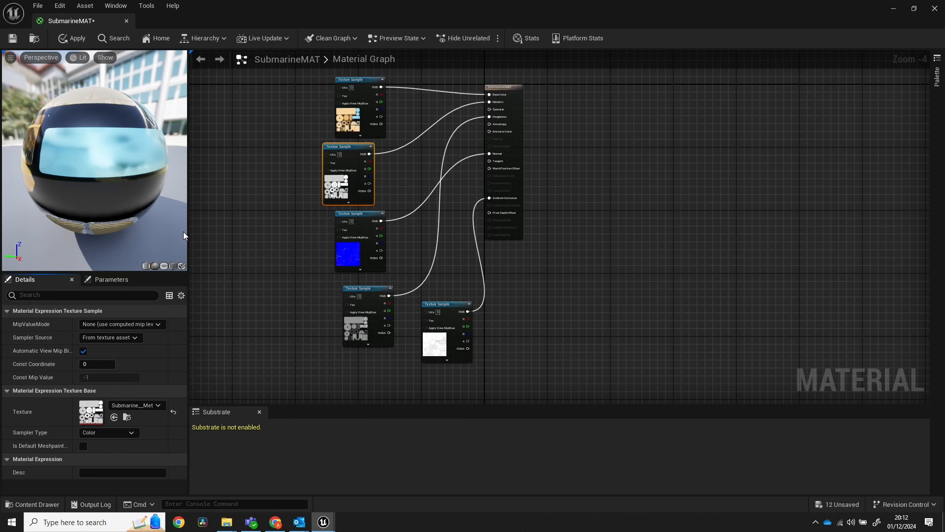
{"action": "left_click", "coordinate": [74, 38]}
{"action": "left_click", "coordinate": [933, 9]}
Open the Submarine blueprint from the Blueprints folder and show the whole submarine in its component viewport
{"action": "left_click", "coordinate": [40, 504]}
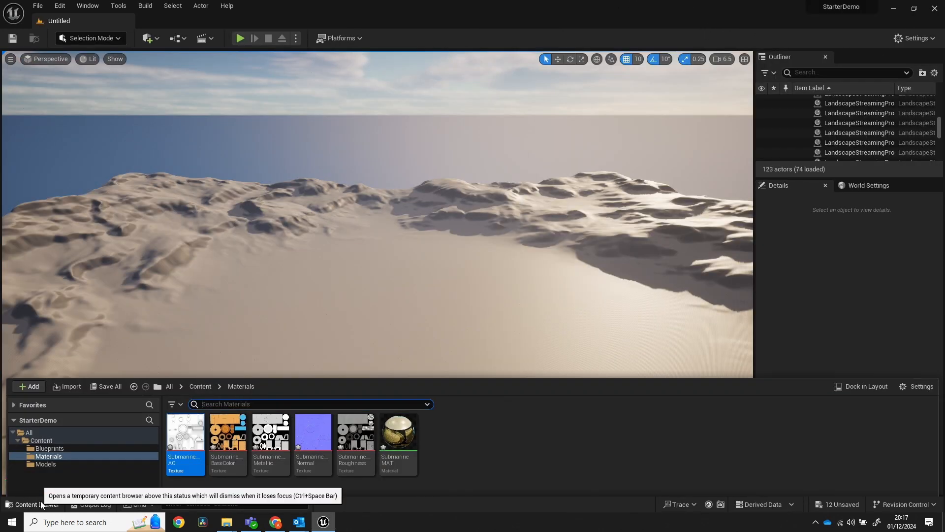
{"action": "left_click", "coordinate": [66, 411]}
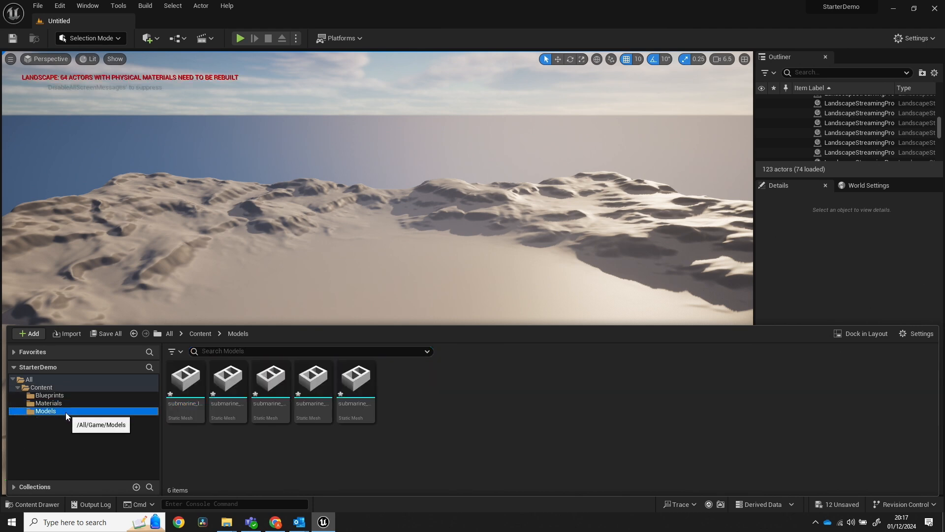
{"action": "left_click", "coordinate": [87, 395]}
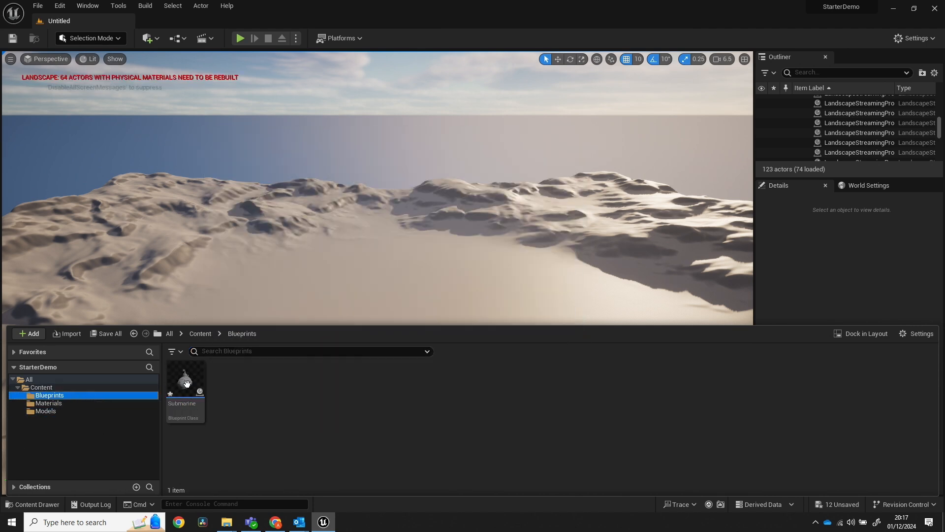
{"action": "double_click", "coordinate": [191, 382]}
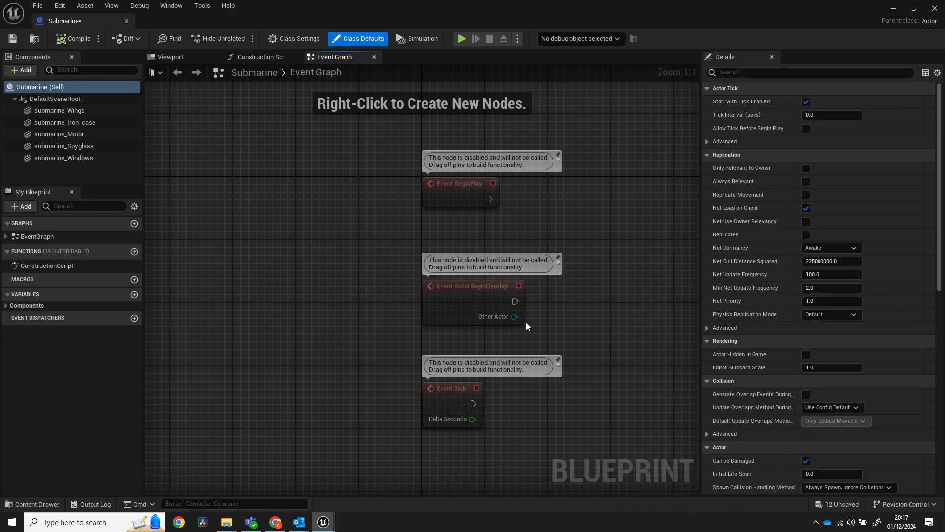
{"action": "left_click", "coordinate": [176, 57]}
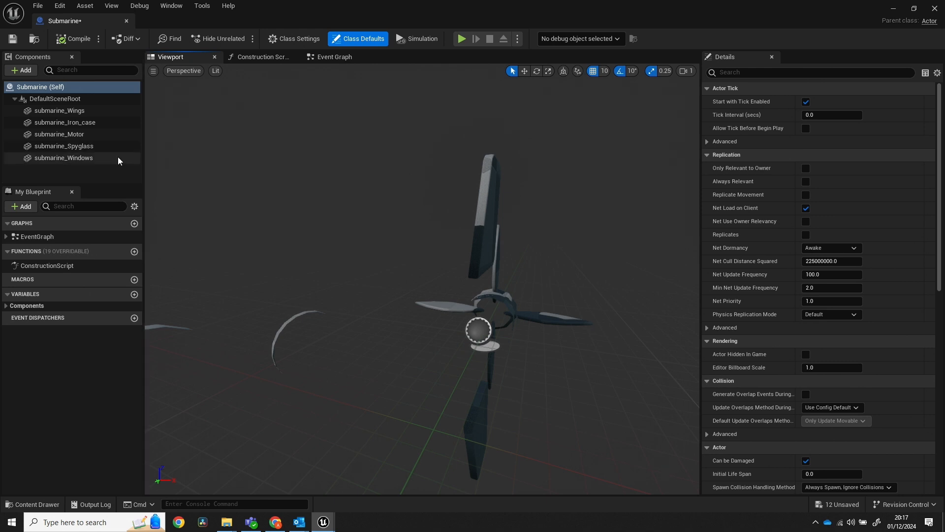
{"action": "scroll", "coordinate": [521, 255], "scroll_direction": "down", "scroll_amount": 5}
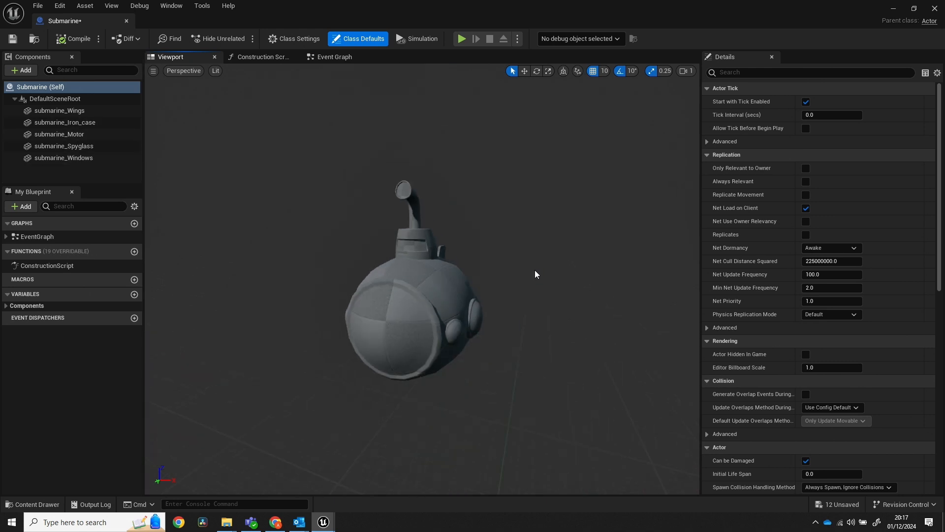
{"action": "right_click_drag", "start_coordinate": [535, 270], "coordinate": [524, 287]}
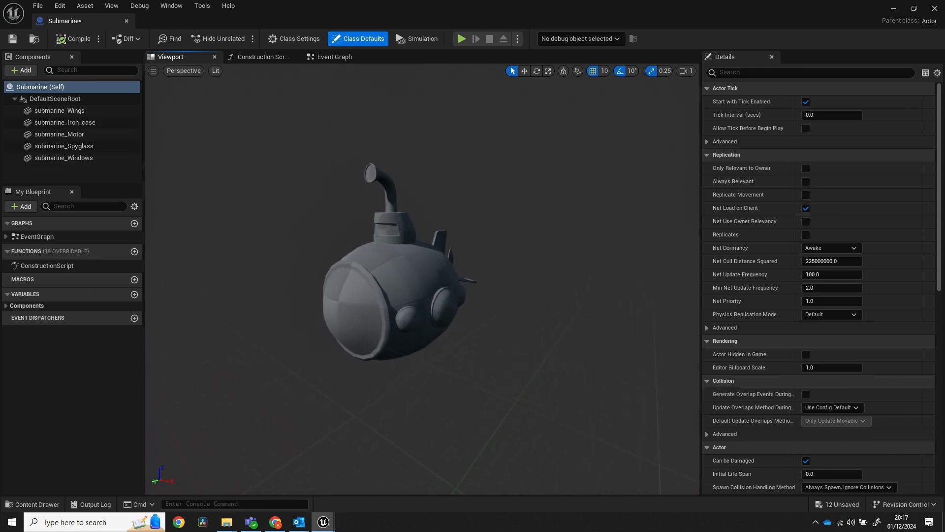
Assign SubmarineMAT as the Element 0 material of all five submarine mesh components and inspect the textured model
{"action": "left_click", "coordinate": [77, 112]}
{"action": "left_click", "coordinate": [75, 157], "text": "shift"}
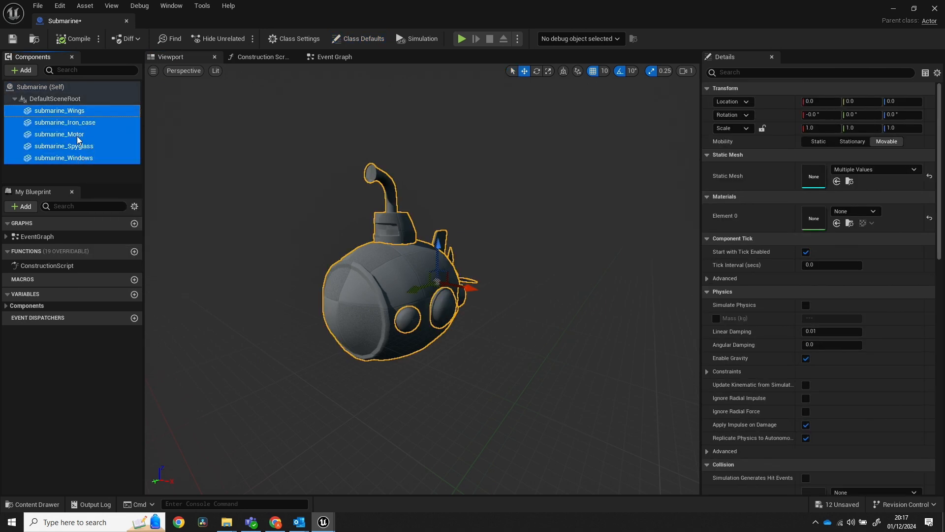
{"action": "scroll", "coordinate": [808, 241], "scroll_direction": "down", "scroll_amount": 5}
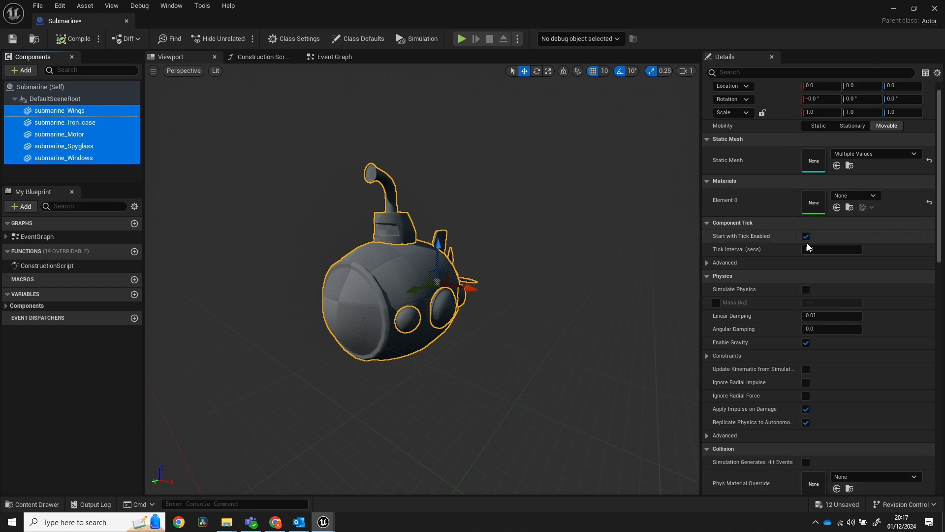
{"action": "scroll", "coordinate": [801, 243], "scroll_direction": "down", "scroll_amount": 15}
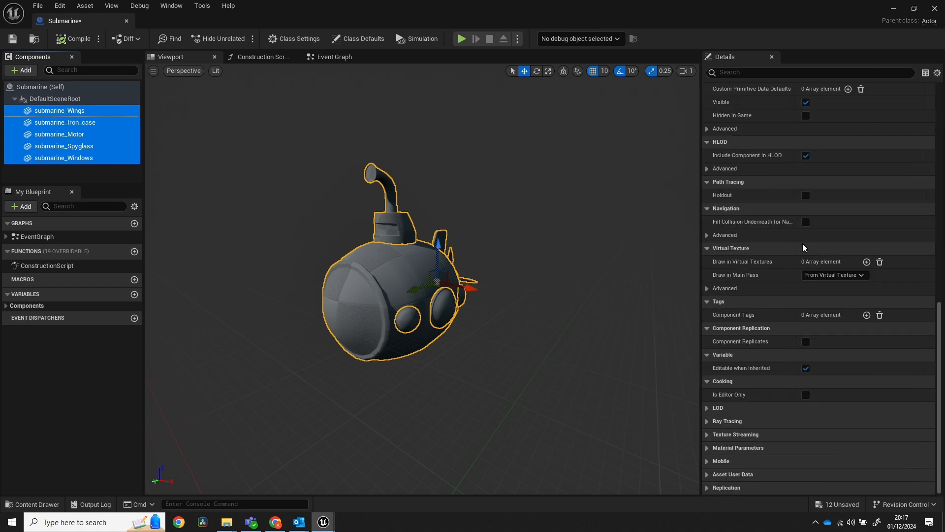
{"action": "scroll", "coordinate": [803, 243], "scroll_direction": "up", "scroll_amount": 8}
{"action": "scroll", "coordinate": [807, 240], "scroll_direction": "up", "scroll_amount": 14}
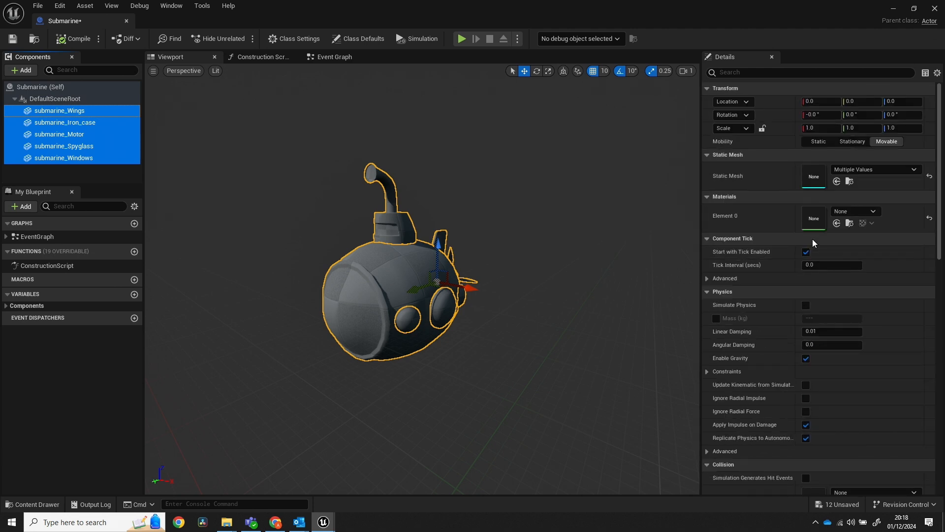
{"action": "left_click", "coordinate": [841, 211]}
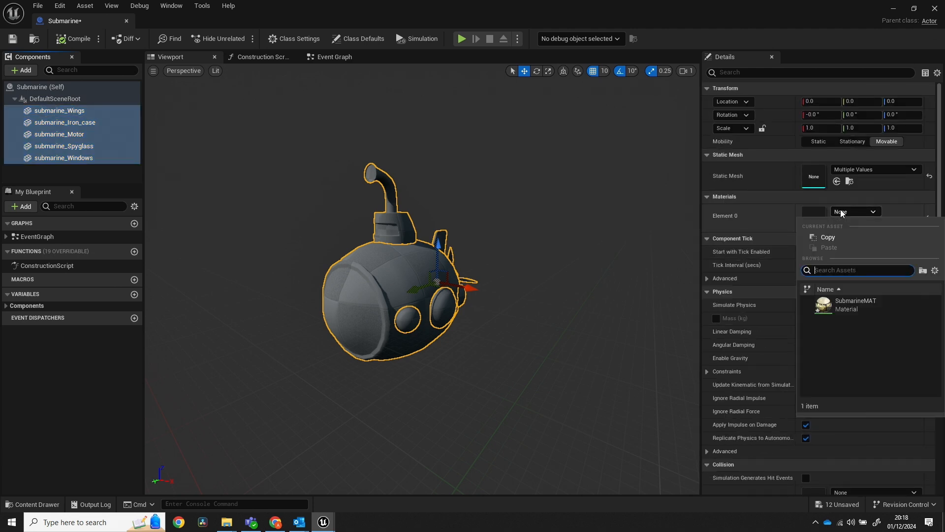
{"action": "left_click", "coordinate": [842, 212]}
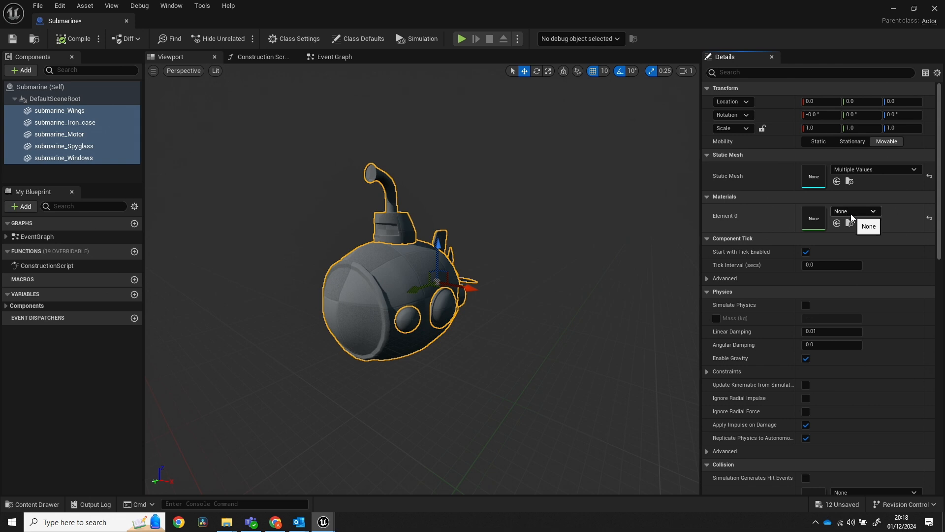
{"action": "left_click", "coordinate": [852, 212]}
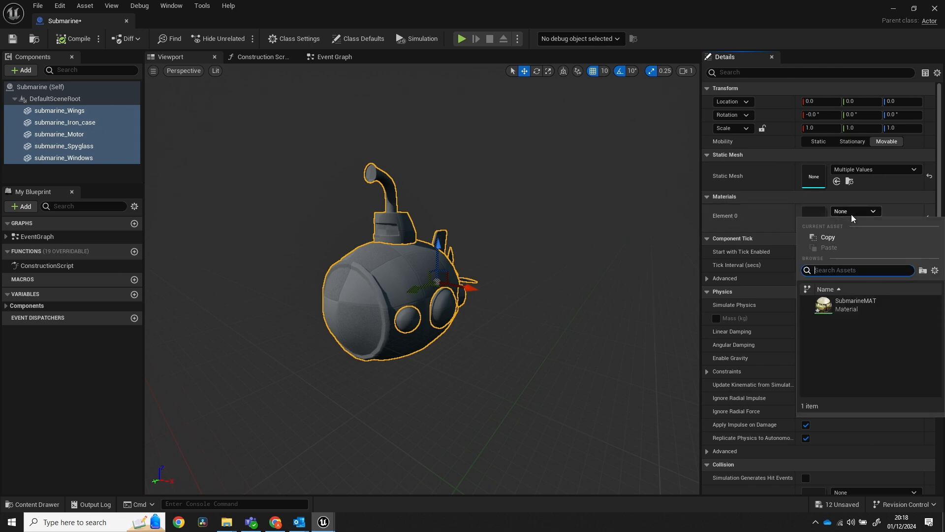
{"action": "left_click", "coordinate": [876, 304]}
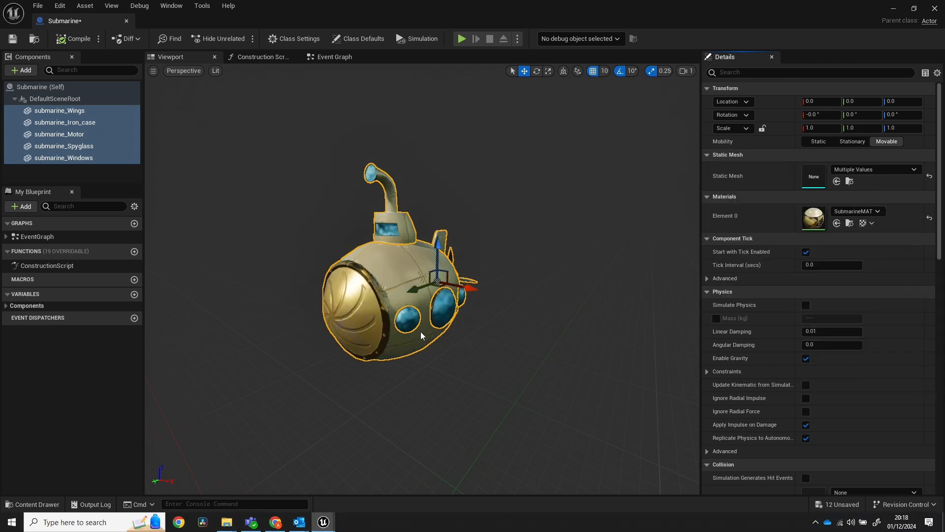
{"action": "scroll", "coordinate": [423, 335], "scroll_direction": "up", "scroll_amount": 3}
{"action": "right_click_drag", "start_coordinate": [460, 332], "coordinate": [433, 383]}
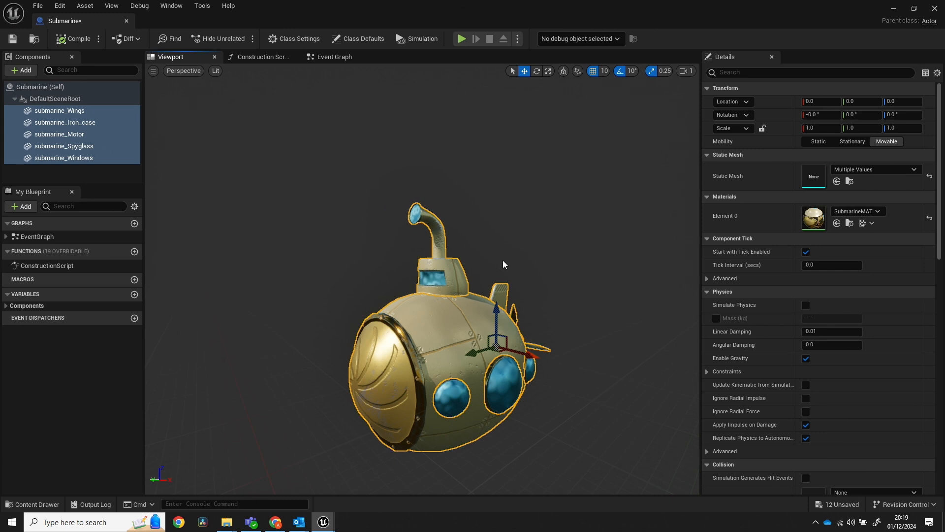
{"action": "right_click_drag", "start_coordinate": [527, 263], "coordinate": [558, 260]}
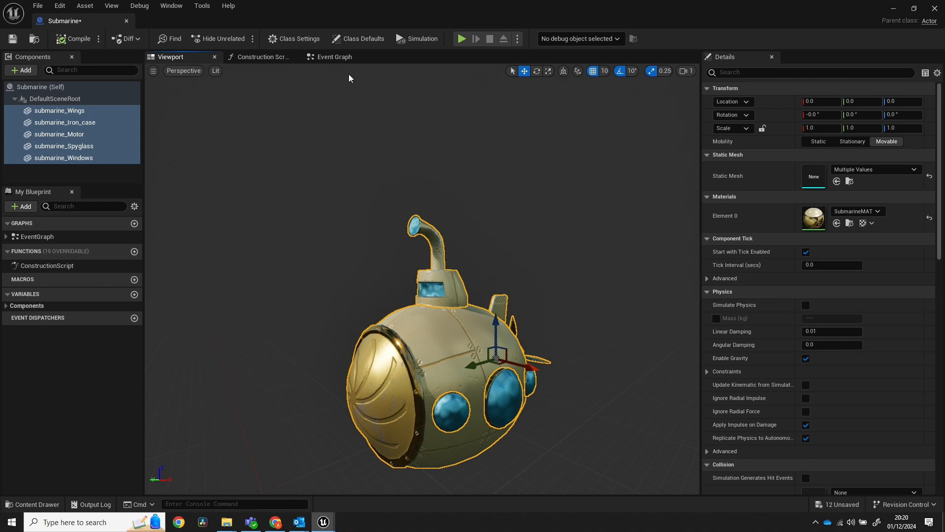
Add an Add Local Rotation node for submarine_Motor to the Event Graph and set its Delta Rotation Y to 2.0
{"action": "left_click", "coordinate": [328, 58]}
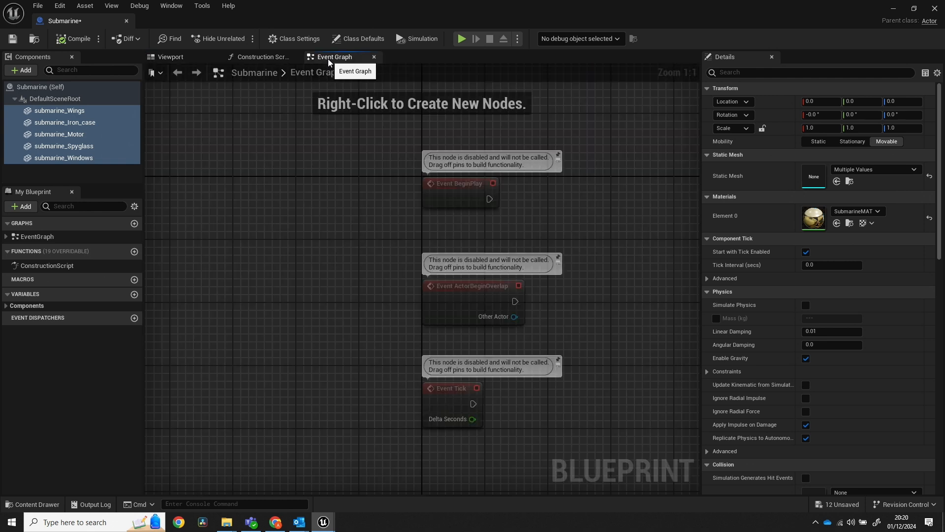
{"action": "right_click", "coordinate": [259, 222]}
{"action": "left_click", "coordinate": [235, 197]}
{"action": "right_click", "coordinate": [271, 179]}
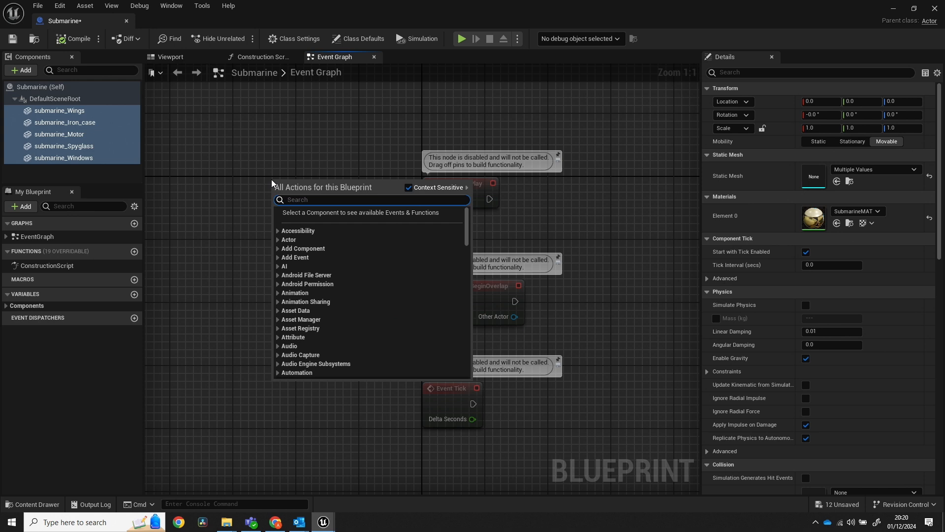
{"action": "type", "text": "addloca"}
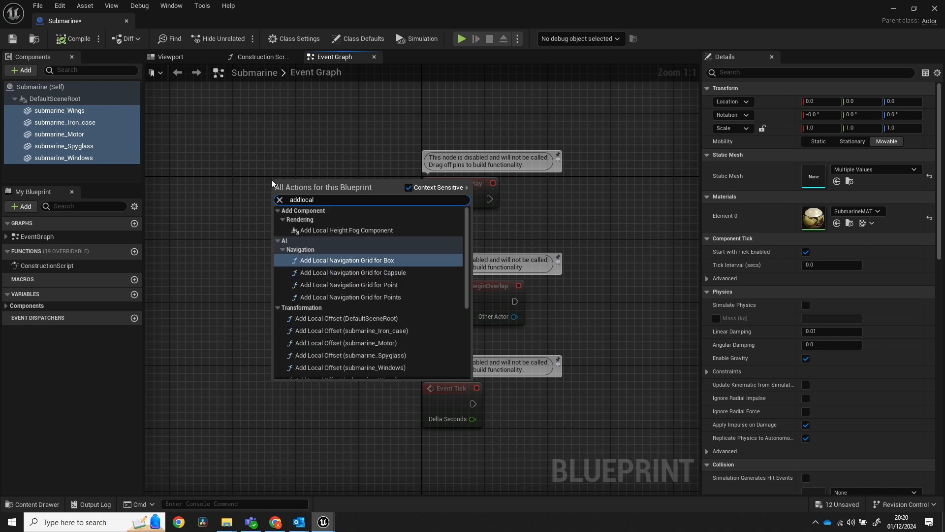
{"action": "type", "text": "lrotation"}
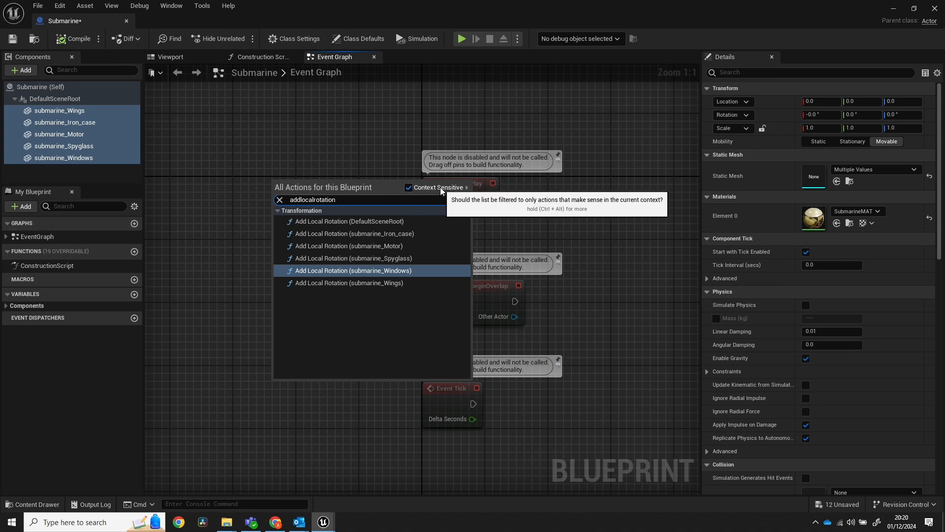
{"action": "left_click", "coordinate": [395, 247]}
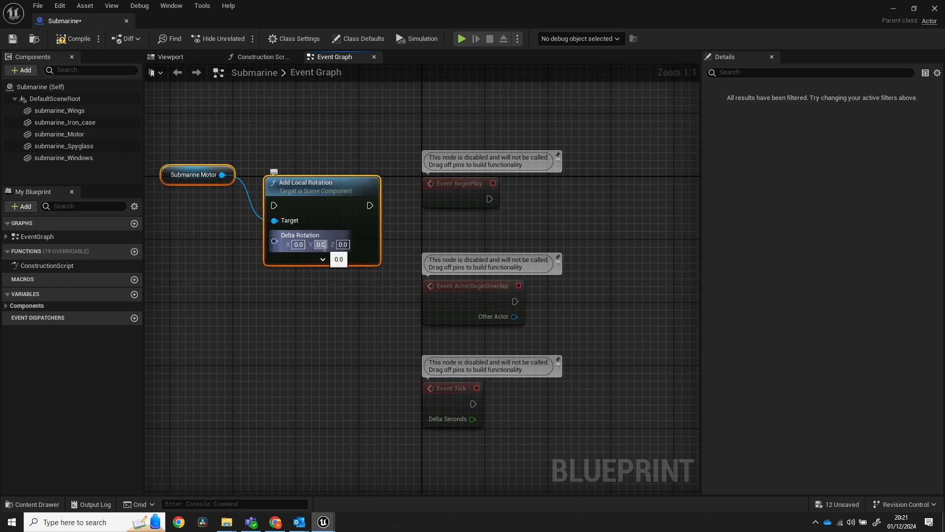
{"action": "type", "text": "2"}
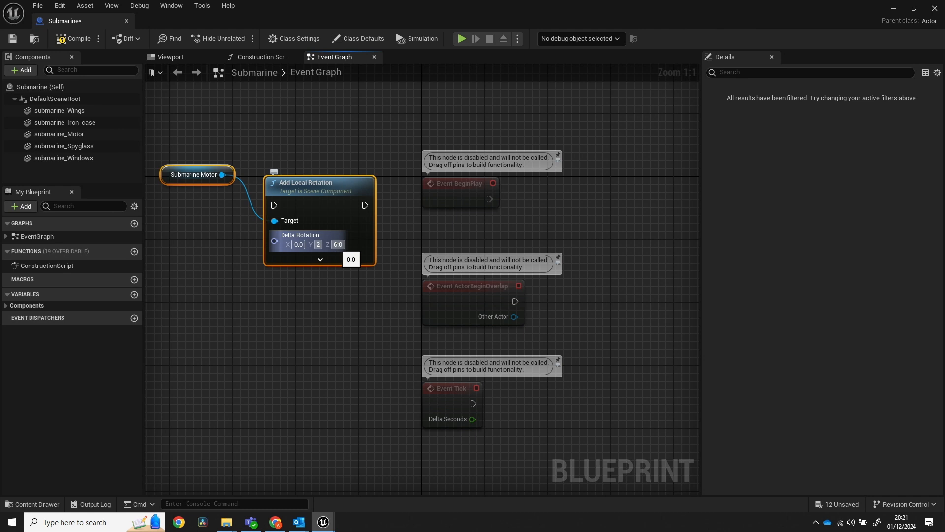
{"action": "key", "text": "Return"}
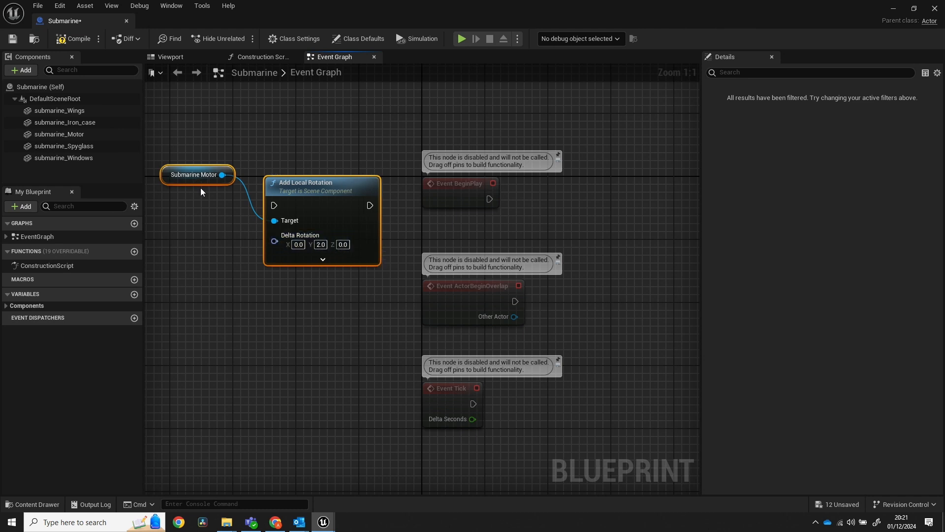
Arrange the Submarine Motor and Event Tick nodes, connect Event Tick's execution output to Add Local Rotation, and compile the blueprint
{"action": "left_click", "coordinate": [200, 188]}
{"action": "left_click_drag", "start_coordinate": [213, 179], "coordinate": [213, 264]}
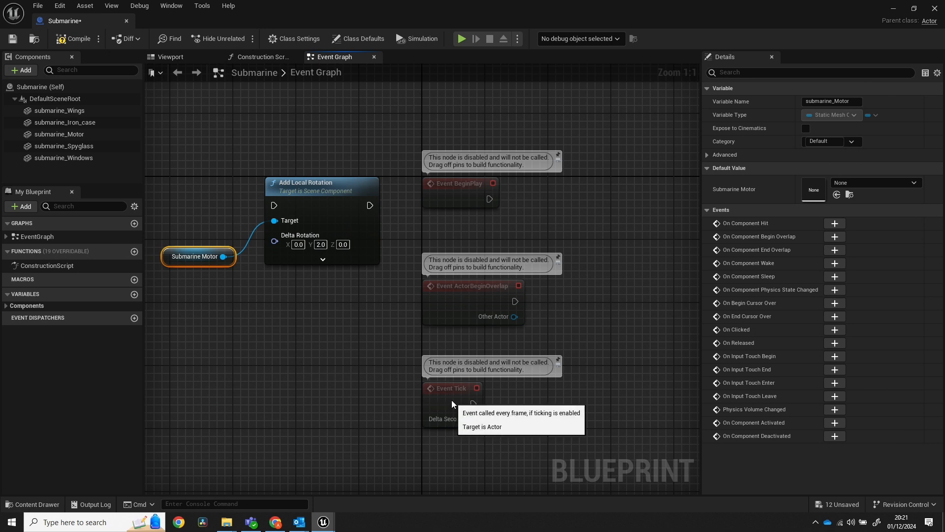
{"action": "left_click_drag", "start_coordinate": [456, 401], "coordinate": [180, 158]}
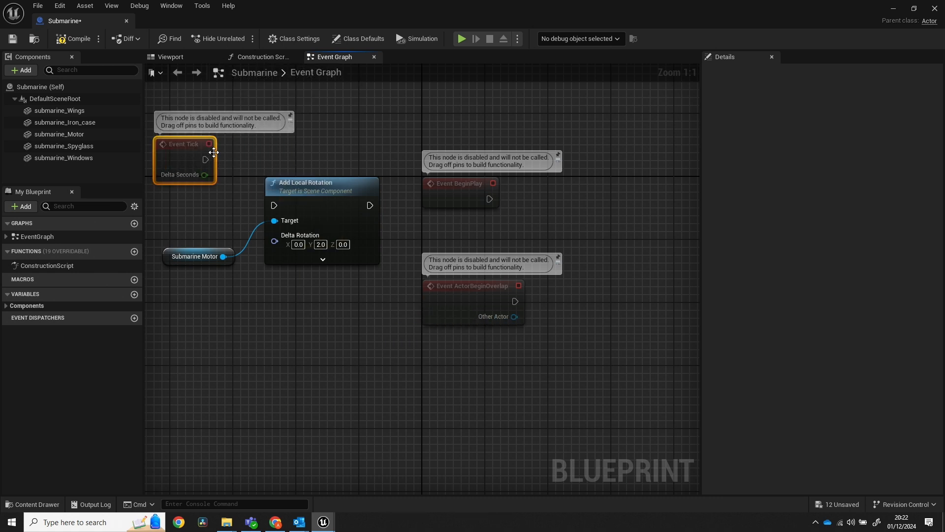
{"action": "left_click_drag", "start_coordinate": [206, 159], "coordinate": [275, 206]}
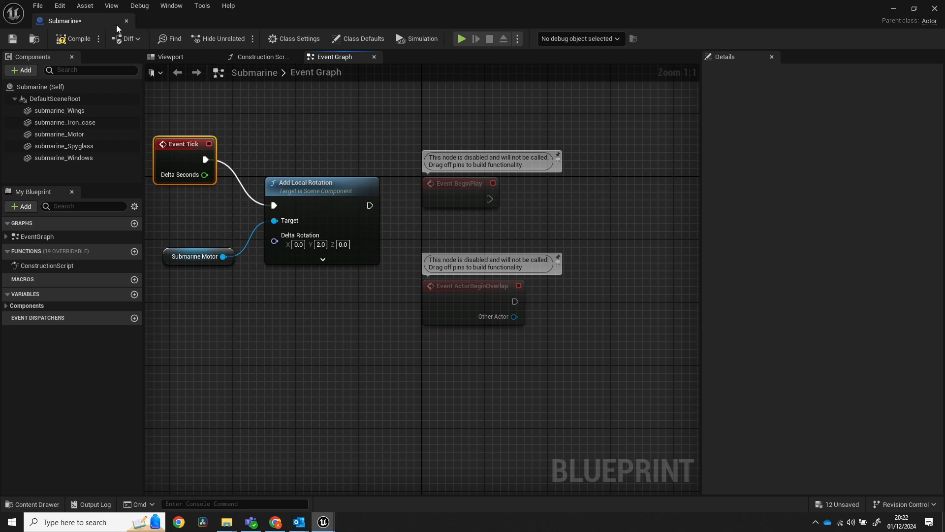
{"action": "left_click", "coordinate": [87, 42]}
{"action": "left_click", "coordinate": [935, 8]}
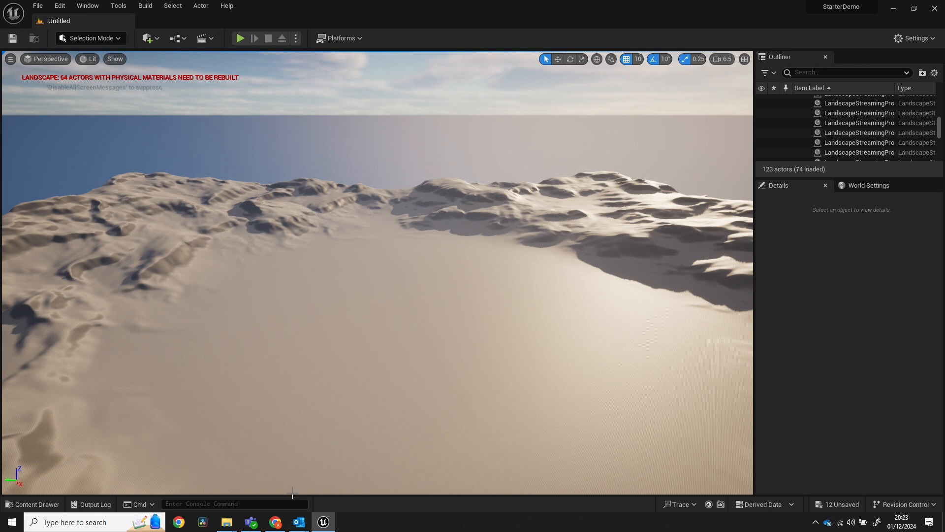
Place an instance of the Submarine blueprint on the flat area of the landscape
{"action": "left_click", "coordinate": [32, 504]}
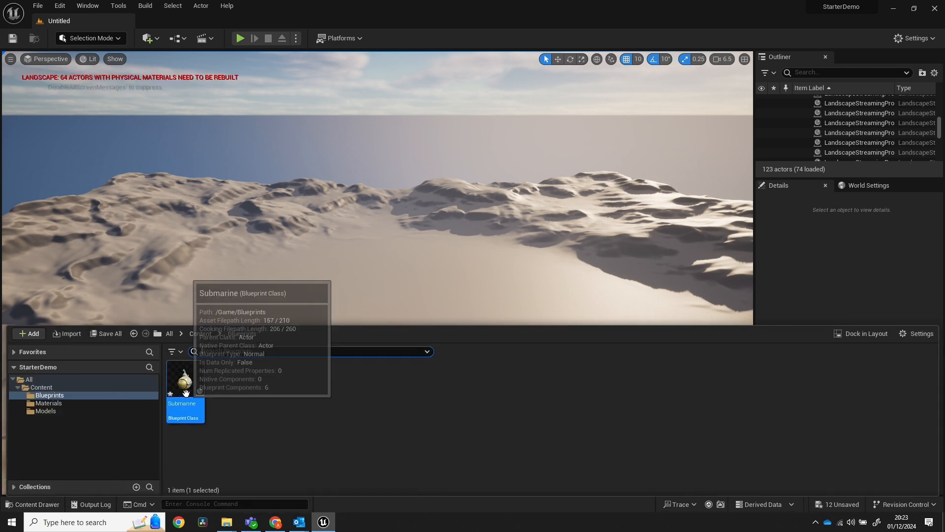
{"action": "left_click_drag", "start_coordinate": [186, 392], "coordinate": [395, 283]}
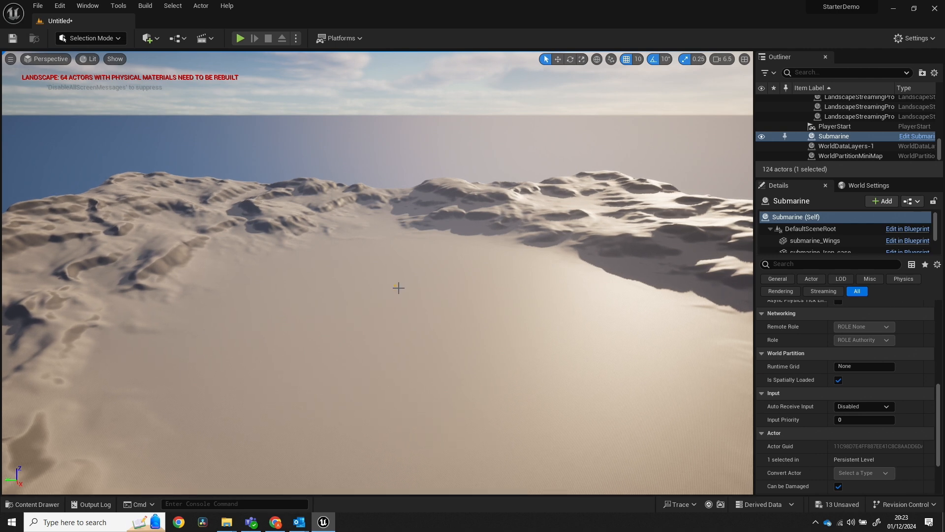
Raise the placed Submarine actor vertically so it floats above the flat checkered ground of the landscape
{"action": "key", "text": "w"}
{"action": "right_click_drag", "start_coordinate": [397, 293], "coordinate": [407, 270]}
{"action": "scroll", "coordinate": [397, 293], "scroll_direction": "up", "scroll_amount": 2}
{"action": "key", "text": "w"}
{"action": "key", "text": "s"}
{"action": "key", "text": "w"}
{"action": "key", "text": "w"}
{"action": "key", "text": "s"}
{"action": "key", "text": "w"}
{"action": "key", "text": "s"}
{"action": "scroll", "coordinate": [545, 275], "scroll_direction": "down", "scroll_amount": 10}
{"action": "key", "text": "w"}
{"action": "key", "text": "w"}
{"action": "scroll", "coordinate": [593, 233], "scroll_direction": "down", "scroll_amount": 5}
{"action": "key", "text": "w"}
{"action": "key", "text": "d"}
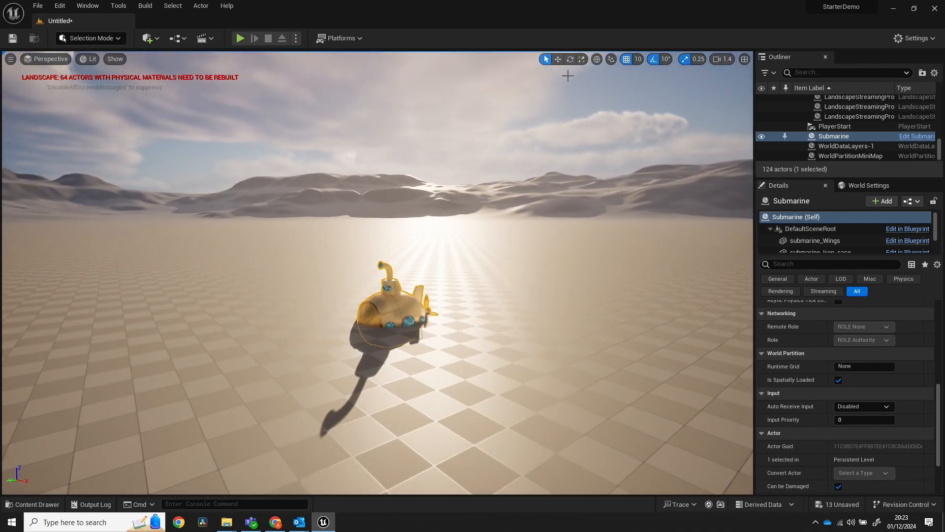
{"action": "left_click", "coordinate": [558, 59]}
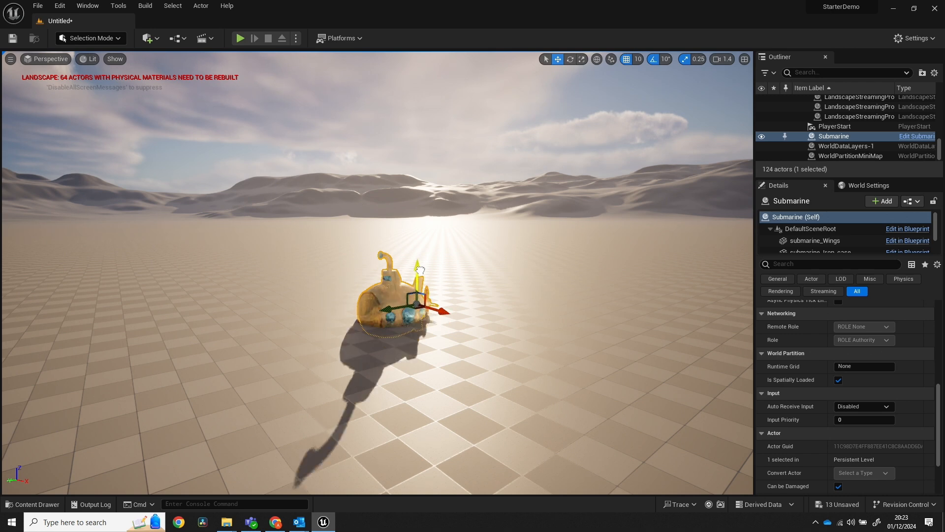
{"action": "right_click_drag", "start_coordinate": [469, 257], "coordinate": [428, 270]}
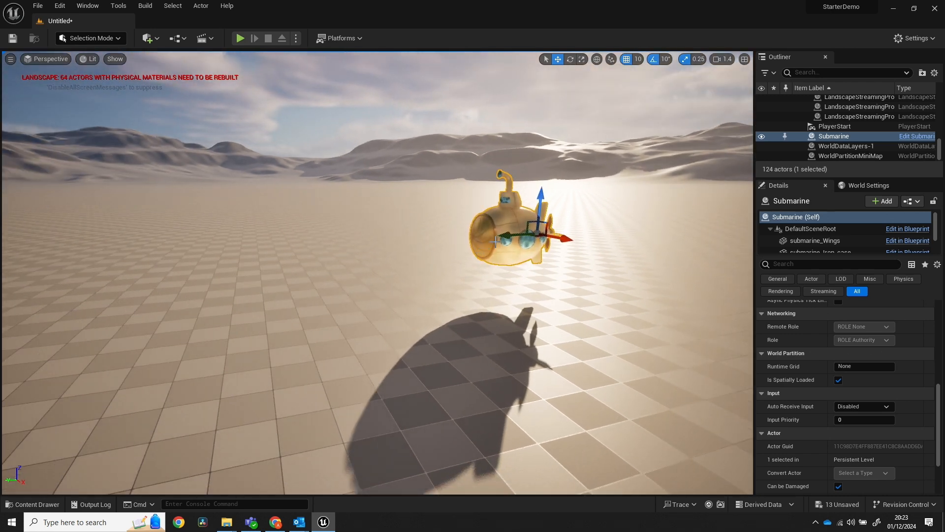
{"action": "mouse_move", "coordinate": [495, 241]}
{"action": "right_mouse_down"}
{"action": "mouse_move", "coordinate": [443, 246]}
{"action": "mouse_move", "coordinate": [433, 290]}
{"action": "mouse_move", "coordinate": [413, 219]}
{"action": "mouse_move", "coordinate": [482, 252]}
{"action": "right_mouse_up"}
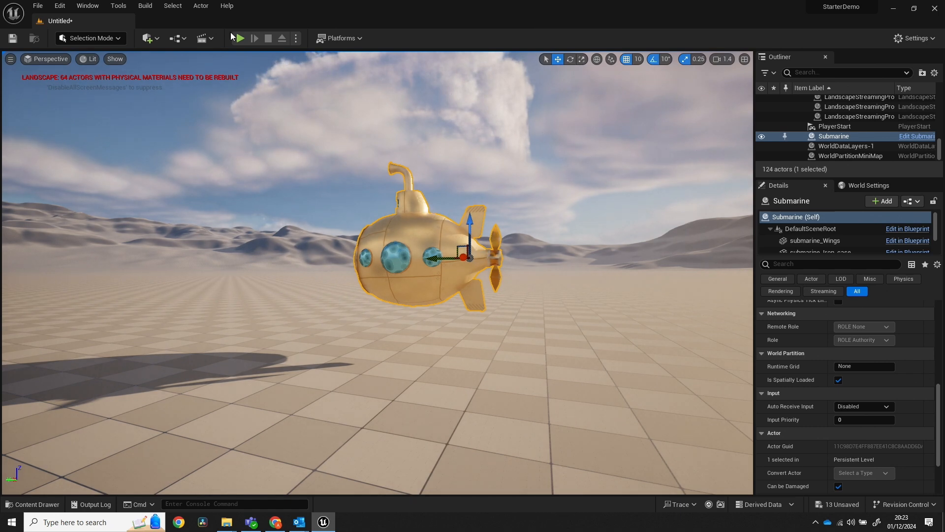
Play the level and approach the submarine to examine its motor rotation from several distances
{"action": "left_click", "coordinate": [234, 36]}
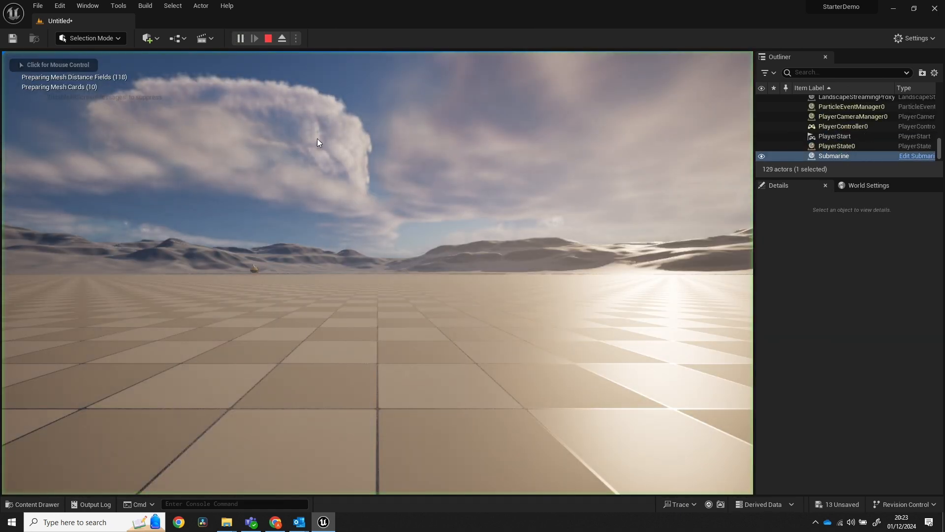
{"action": "left_click", "coordinate": [377, 272]}
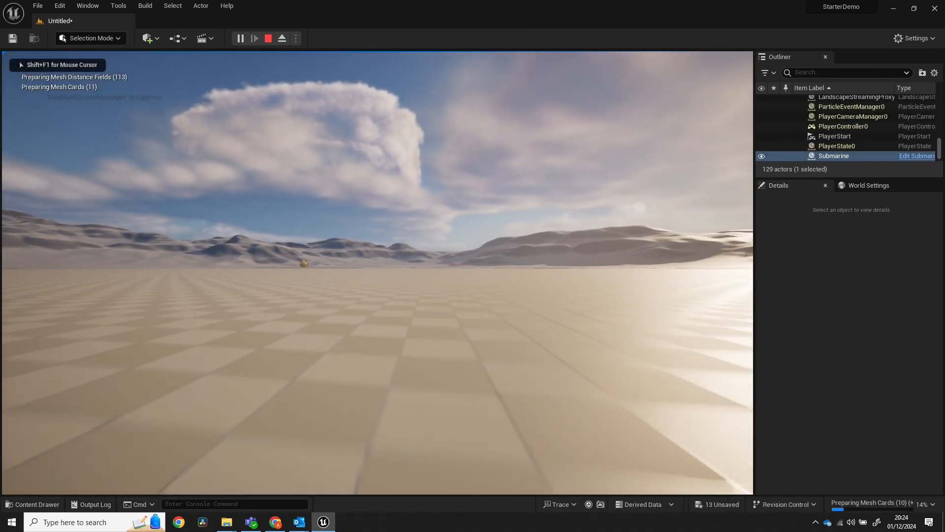
{"action": "key", "text": "w"}
{"action": "key", "text": "w"}
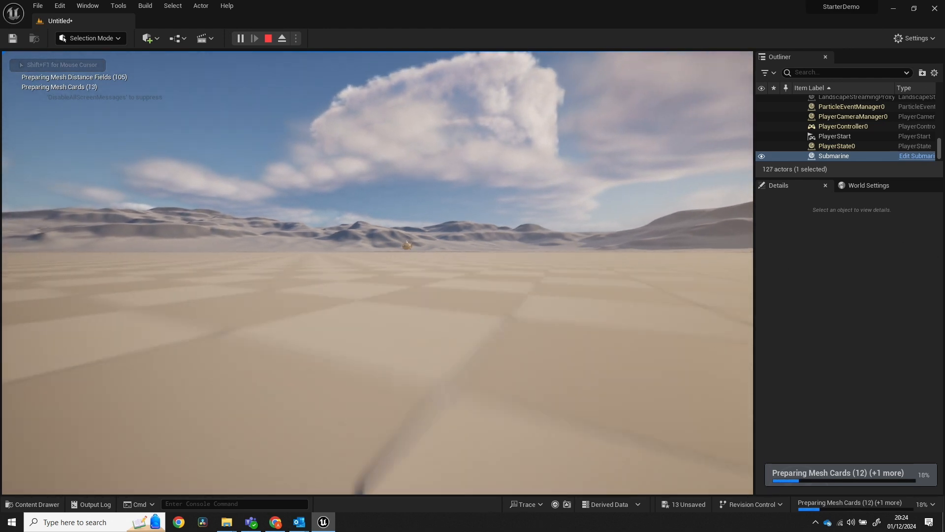
{"action": "key", "text": "w"}
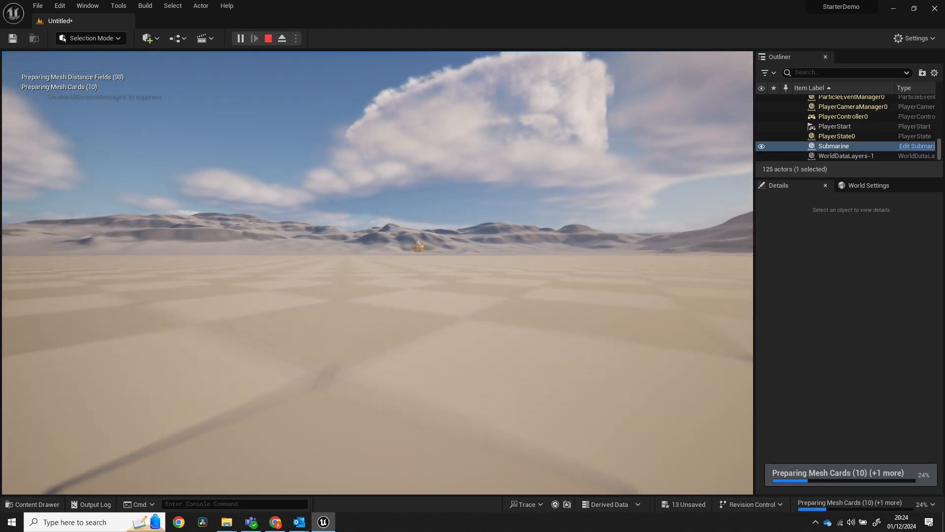
{"action": "key", "text": "w"}
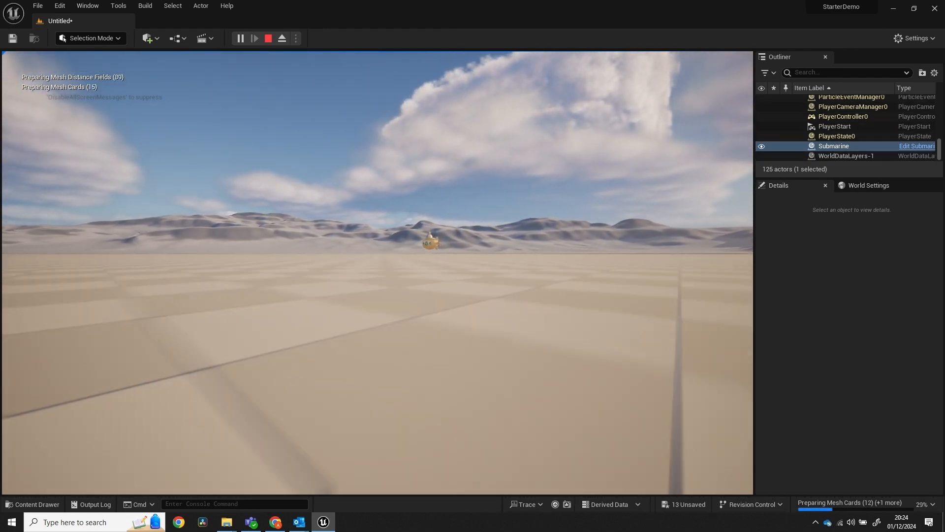
{"action": "key", "text": "w"}
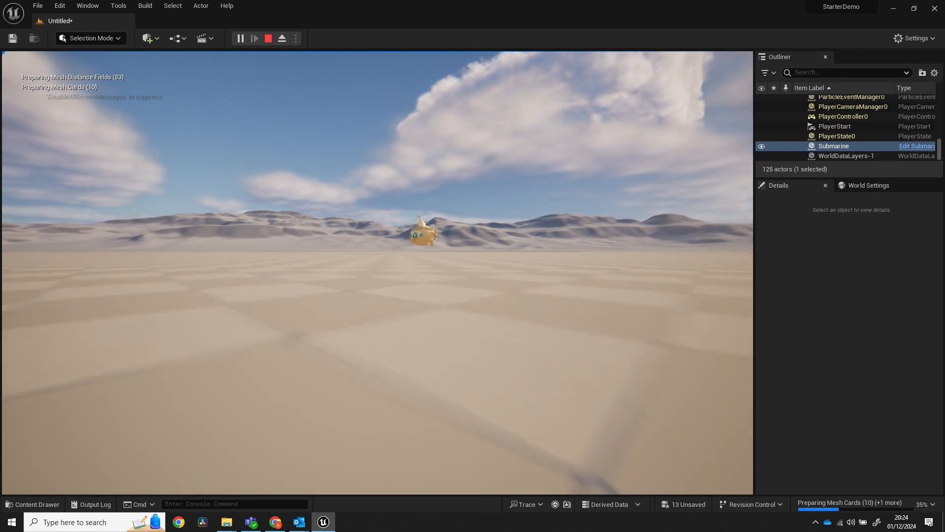
{"action": "key", "text": "w"}
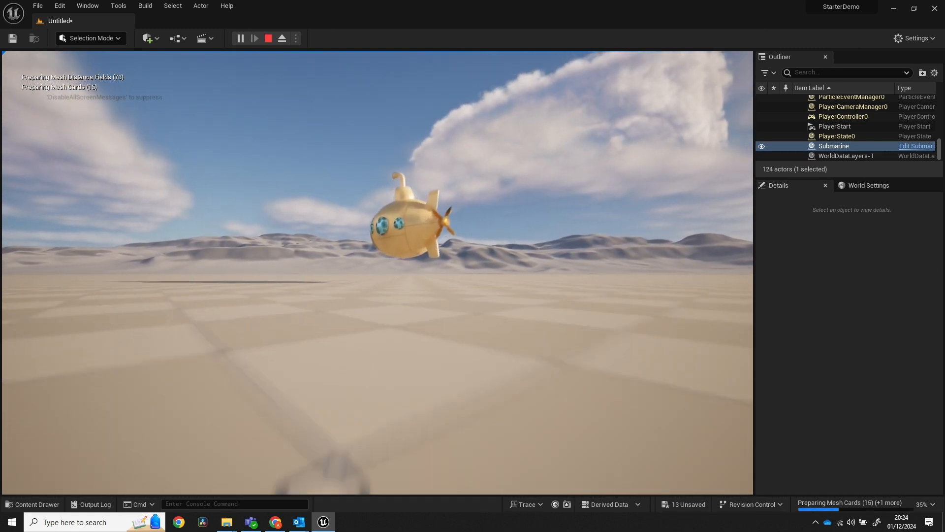
{"action": "key", "text": "w"}
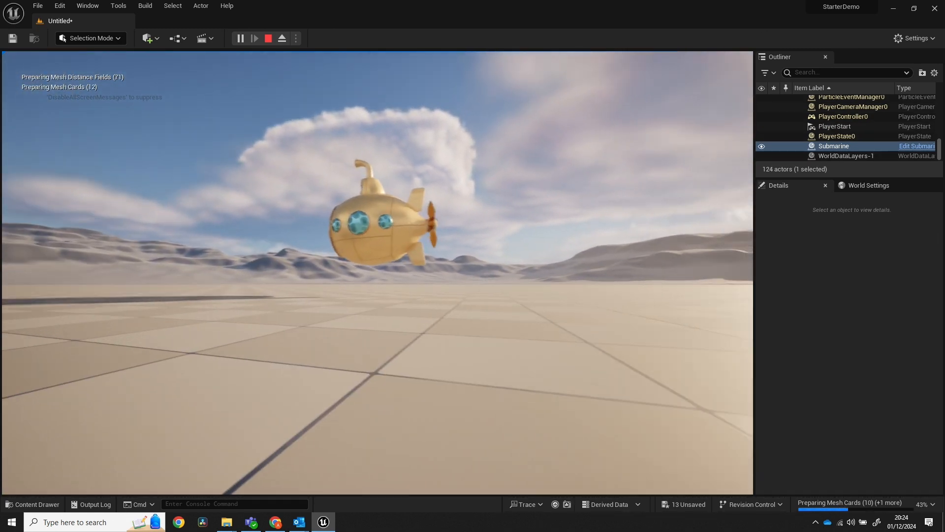
{"action": "key", "text": "w"}
{"action": "key", "text": "a"}
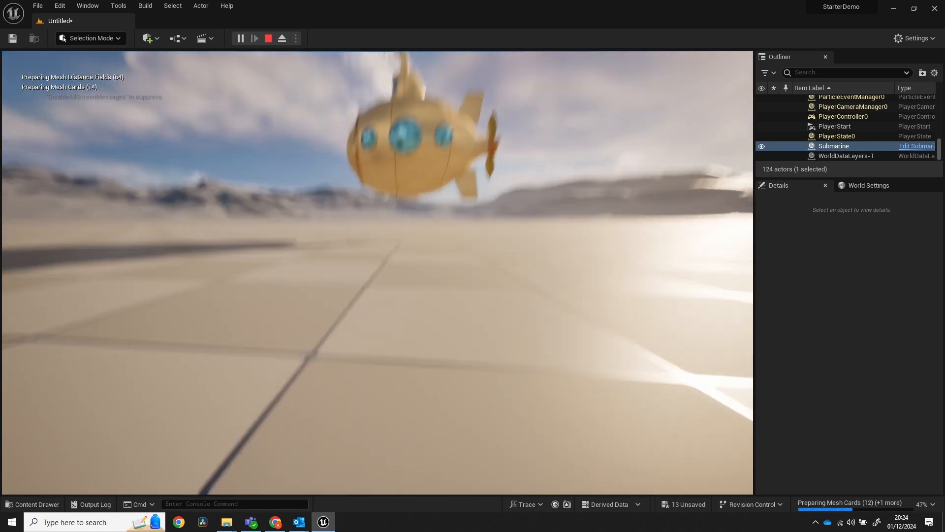
{"action": "key", "text": "w"}
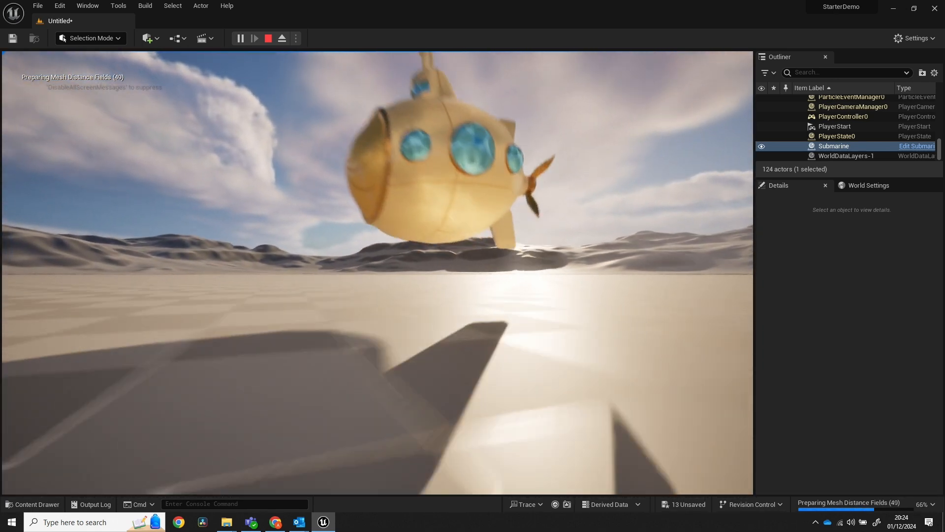
{"action": "key", "text": "s"}
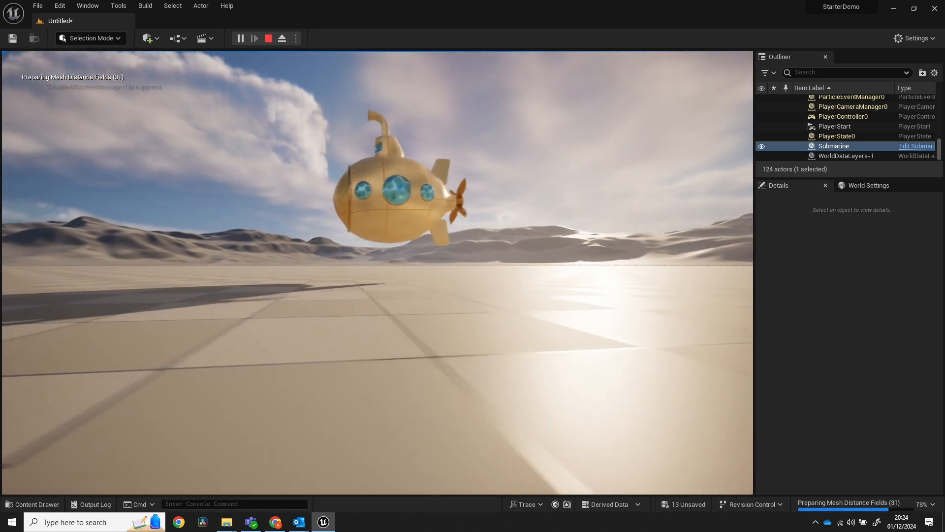
{"action": "key", "text": "w"}
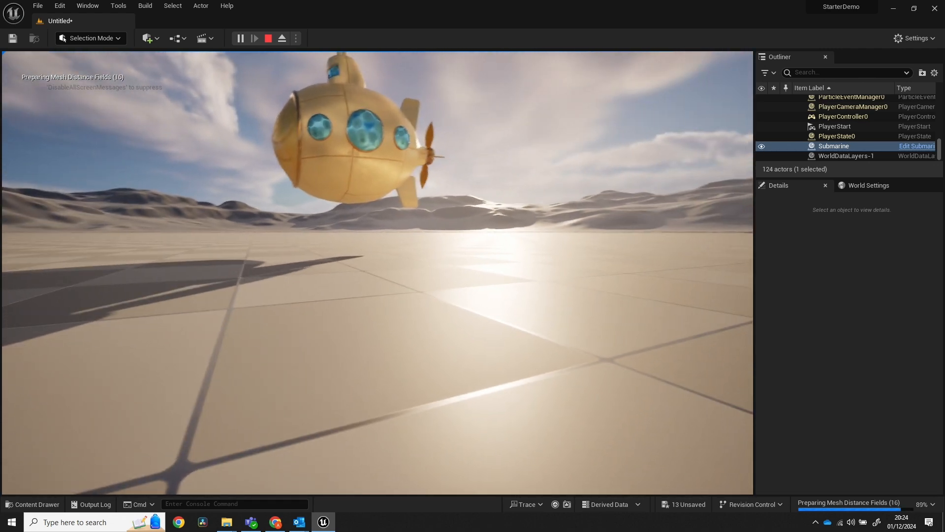
{"action": "key", "text": "s"}
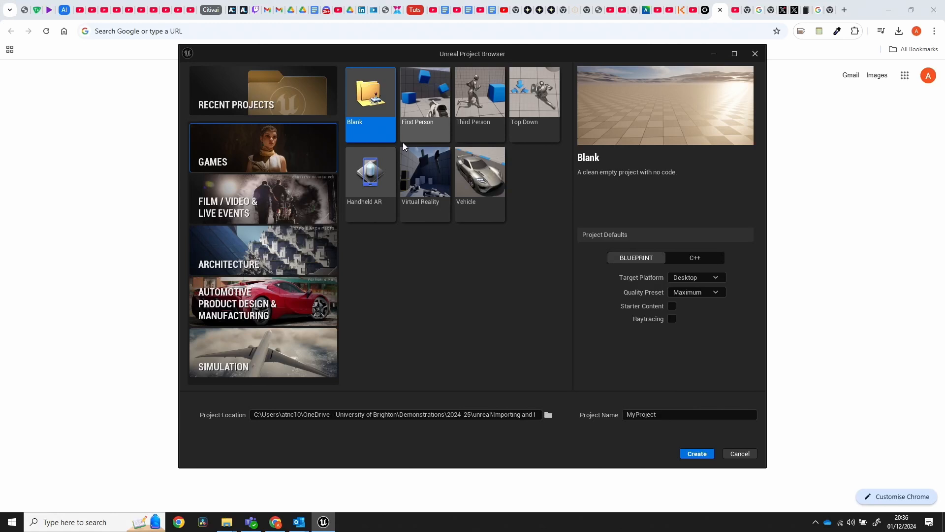
Create a new games project from the First Person template with the project name DemoChangeAssets
{"action": "left_click", "coordinate": [419, 113]}
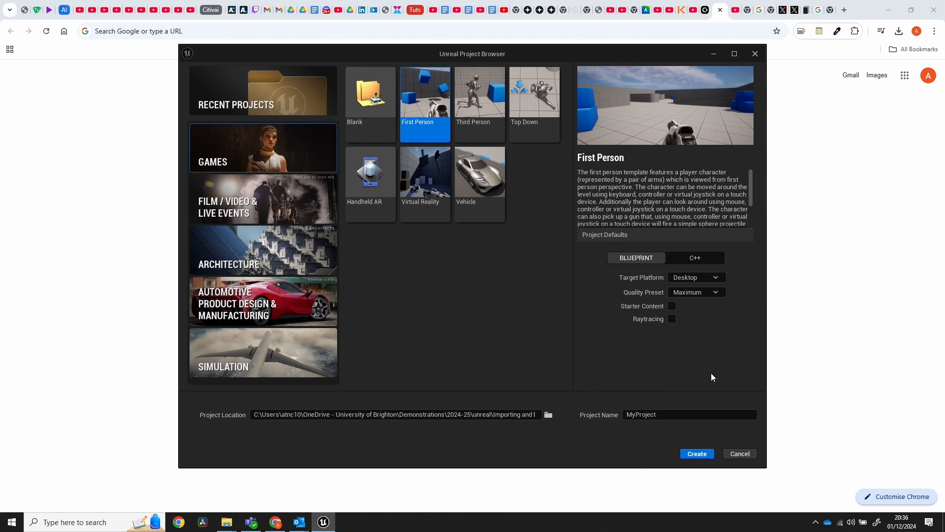
{"action": "left_click", "coordinate": [680, 418]}
{"action": "key", "text": "ctrl+a"}
{"action": "type", "text": "Demo"}
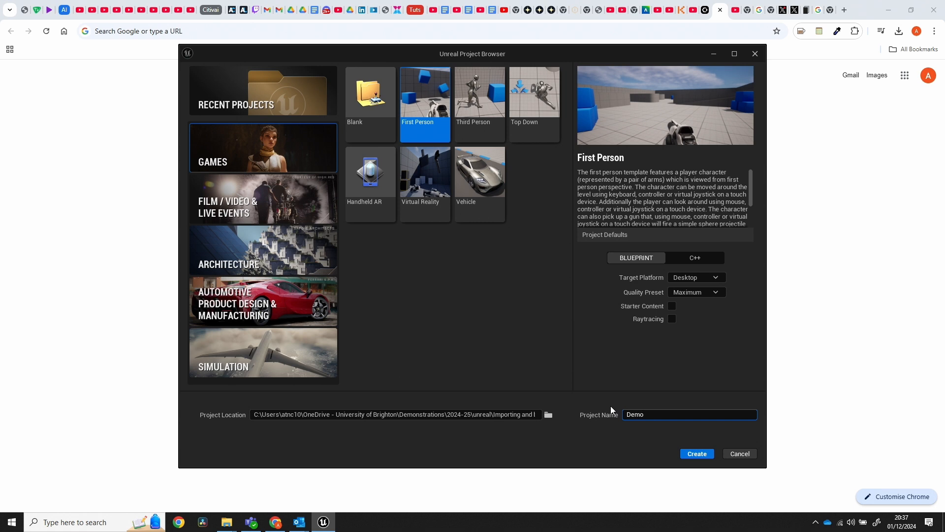
{"action": "type", "text": "ChangeAssets"}
{"action": "left_click", "coordinate": [695, 454]}
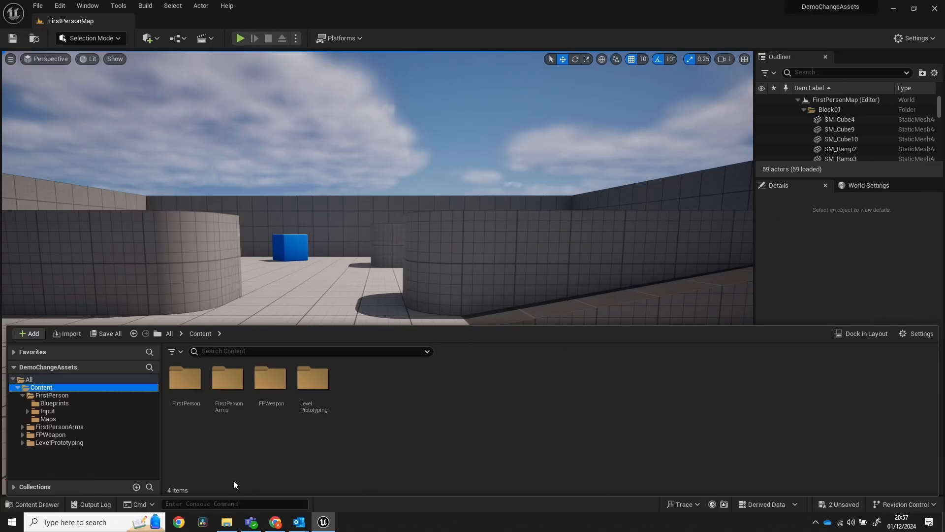
Bring the FBX folder from the Water gun directory in File Explorer into the project's Content folder for import
{"action": "left_click", "coordinate": [226, 522]}
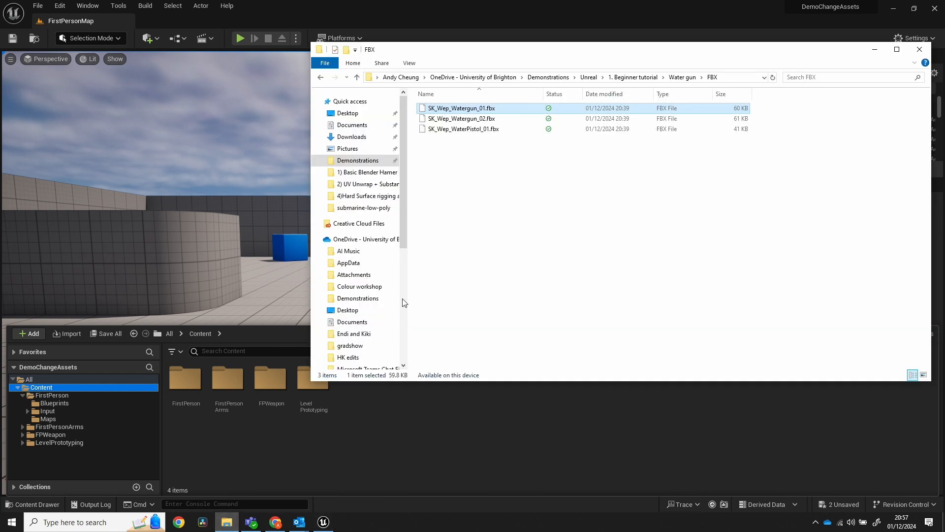
{"action": "left_click", "coordinate": [322, 79]}
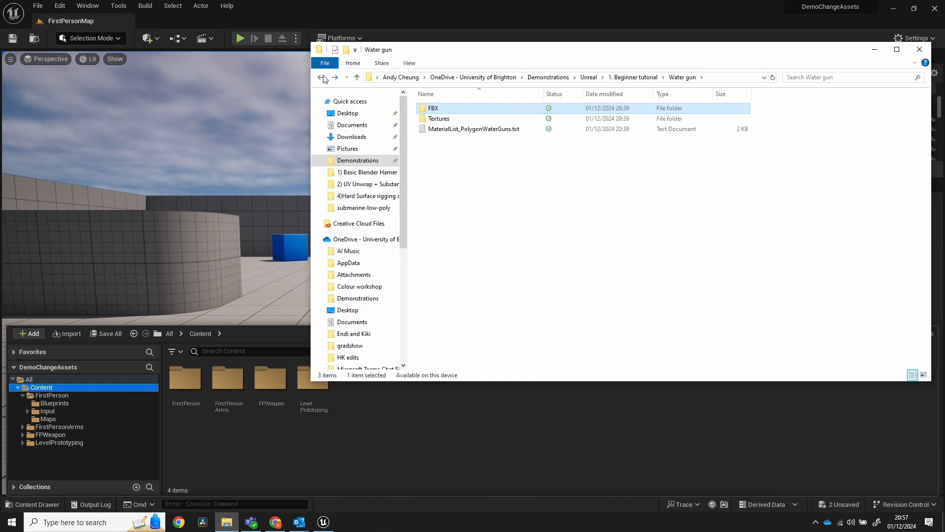
{"action": "left_click", "coordinate": [321, 78]}
{"action": "left_click", "coordinate": [334, 78]}
{"action": "left_click_drag", "start_coordinate": [438, 114], "coordinate": [79, 385]}
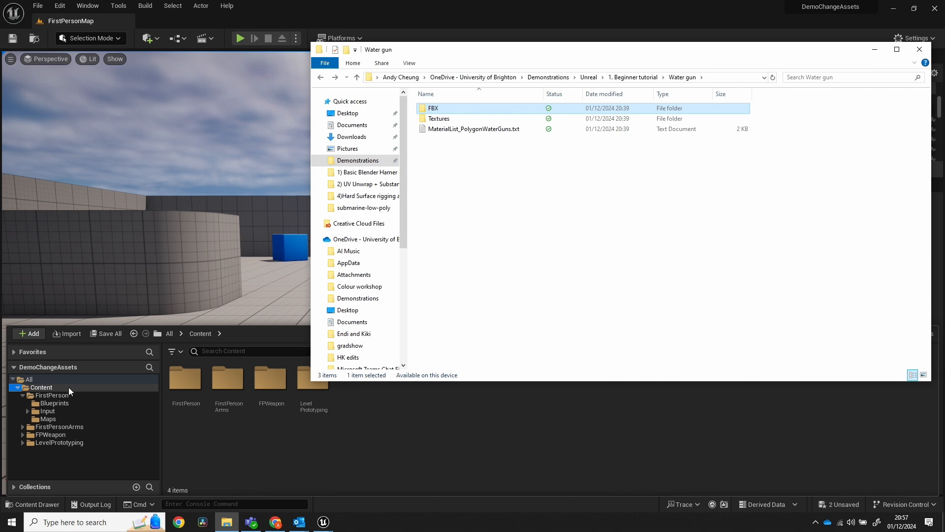
{"action": "left_click", "coordinate": [874, 49]}
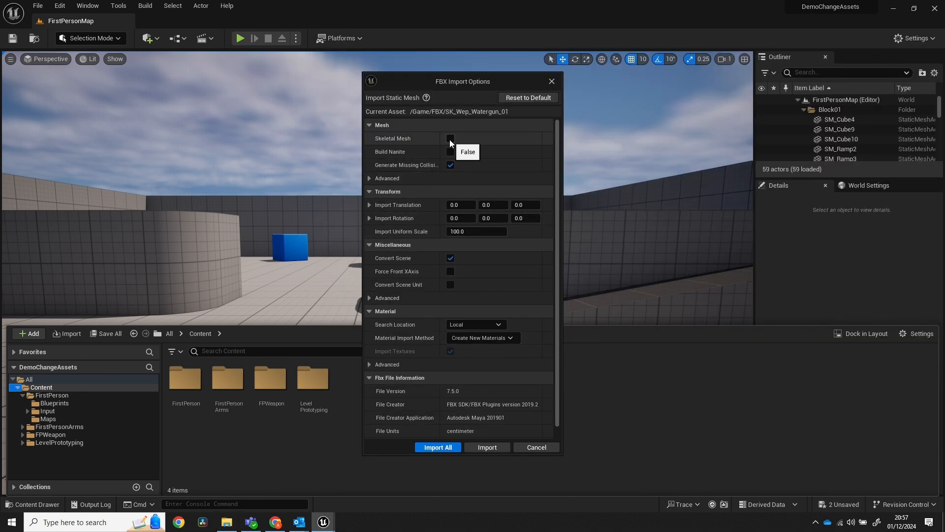
Enable Skeletal Mesh in the FBX import options and import all the water gun models
{"action": "left_click", "coordinate": [450, 138]}
{"action": "left_click", "coordinate": [450, 139]}
{"action": "left_click", "coordinate": [450, 139]}
{"action": "left_click", "coordinate": [450, 139]}
{"action": "left_click", "coordinate": [450, 140]}
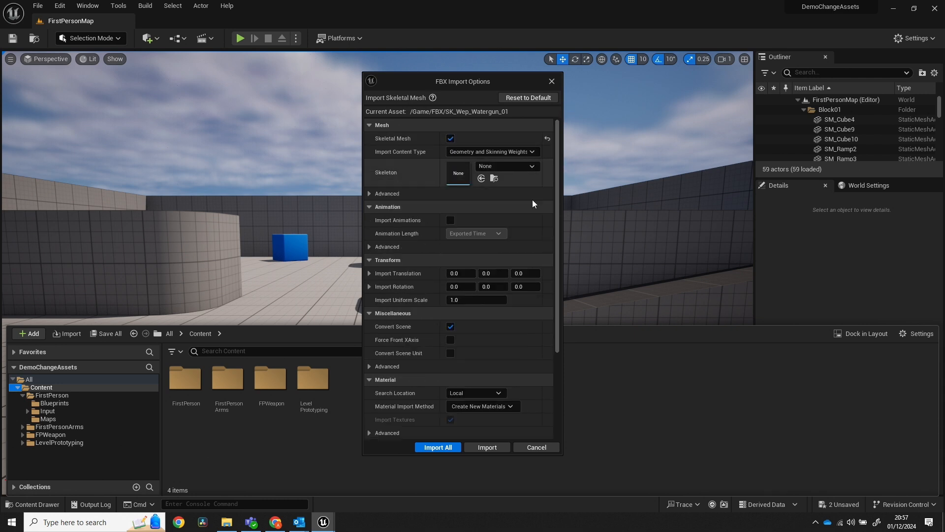
{"action": "scroll", "coordinate": [489, 365], "scroll_direction": "down", "scroll_amount": 1}
{"action": "scroll", "coordinate": [495, 366], "scroll_direction": "down", "scroll_amount": 1}
{"action": "scroll", "coordinate": [496, 362], "scroll_direction": "up", "scroll_amount": 2}
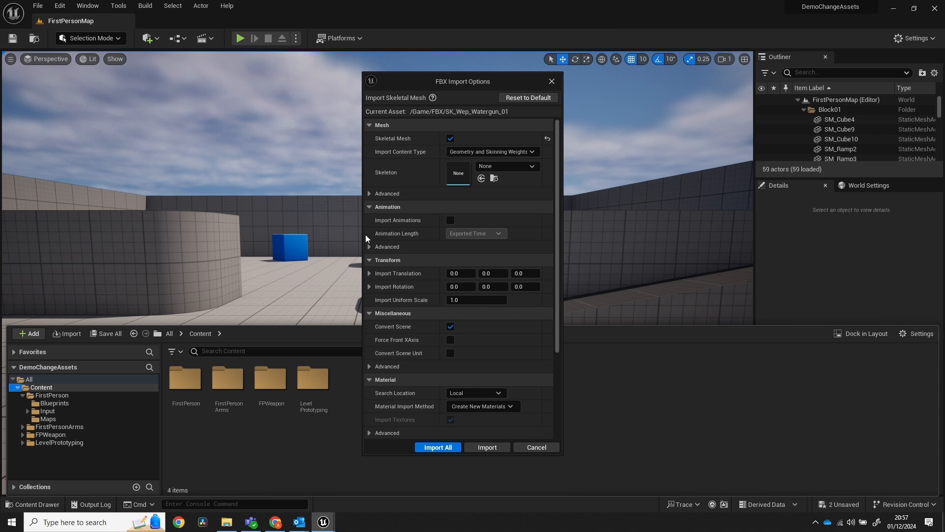
{"action": "scroll", "coordinate": [478, 306], "scroll_direction": "down", "scroll_amount": 2}
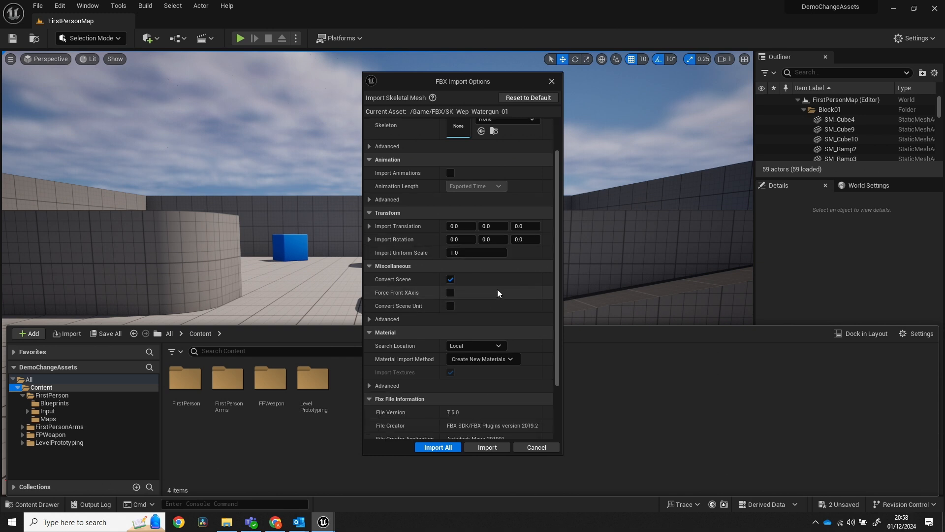
{"action": "scroll", "coordinate": [497, 288], "scroll_direction": "down", "scroll_amount": 2}
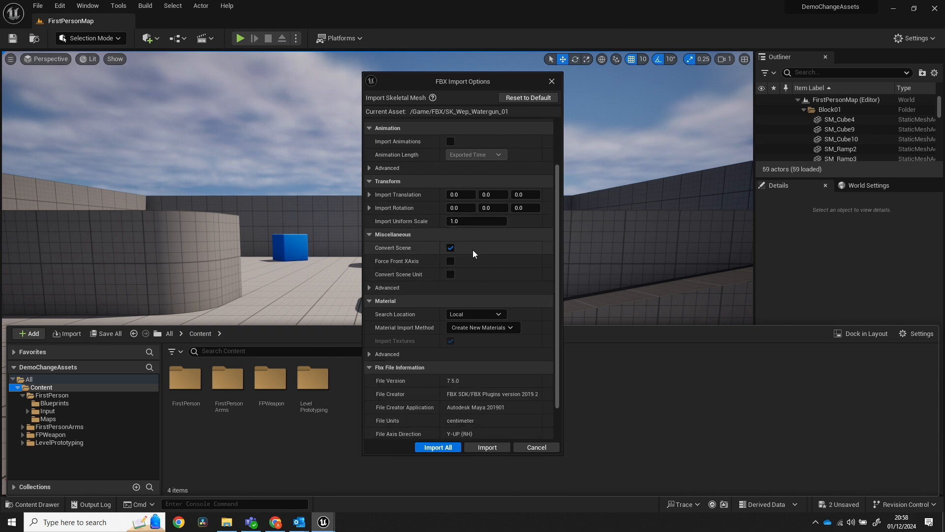
{"action": "scroll", "coordinate": [475, 271], "scroll_direction": "down", "scroll_amount": 2}
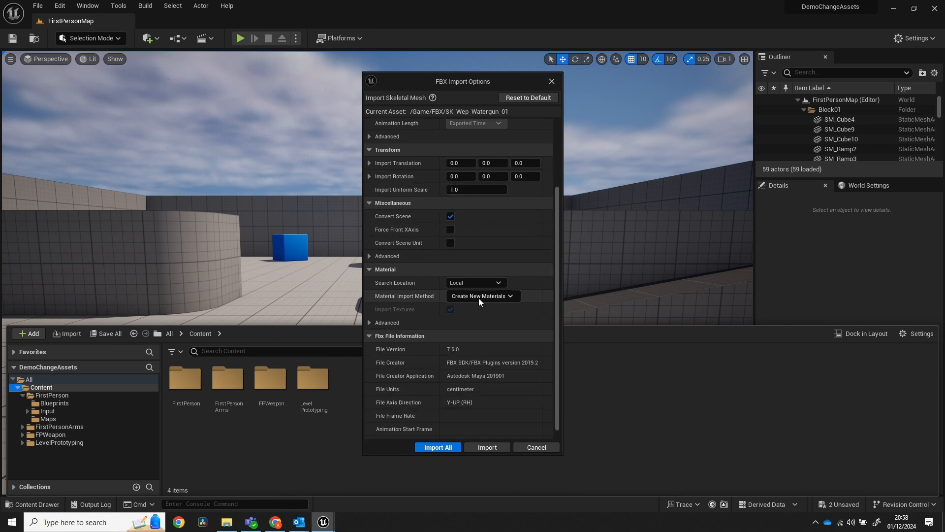
{"action": "left_click", "coordinate": [448, 447]}
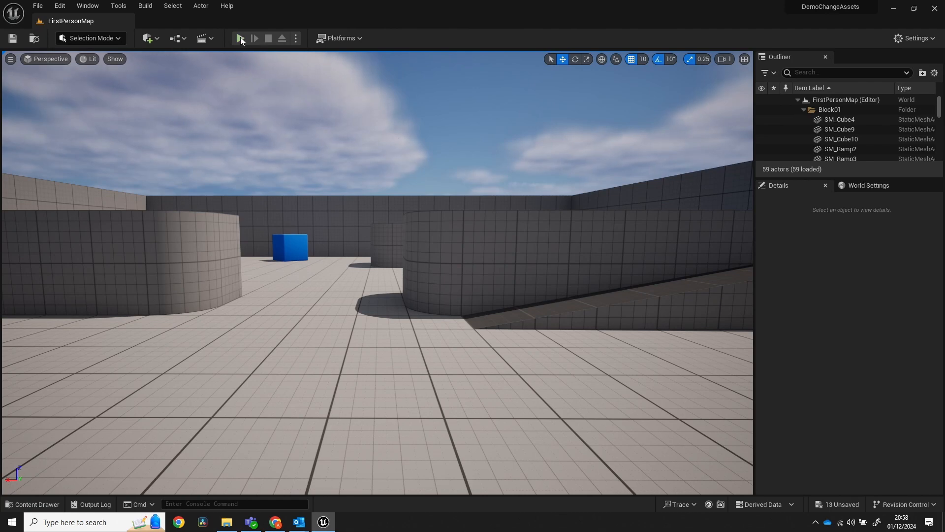
Play FirstPersonMap, pick up the floating rifle and test firing it, ending the play session when done
{"action": "left_click", "coordinate": [240, 38]}
{"action": "left_click", "coordinate": [332, 193]}
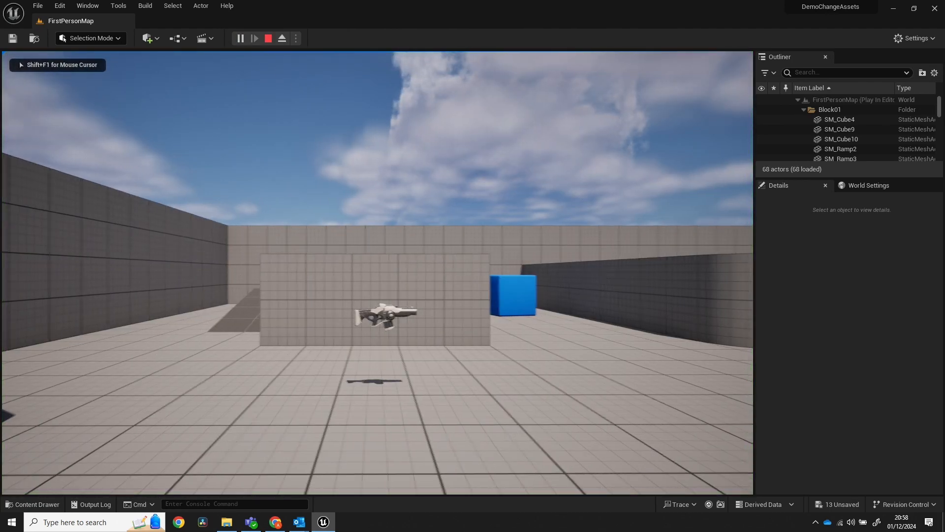
{"action": "key", "text": "w"}
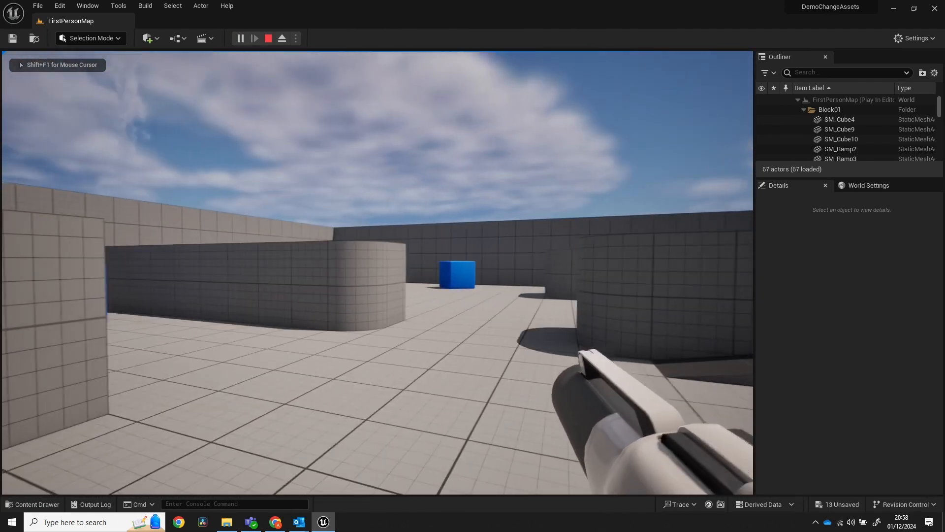
{"action": "left_click", "coordinate": [377, 273]}
{"action": "left_click", "coordinate": [378, 273]}
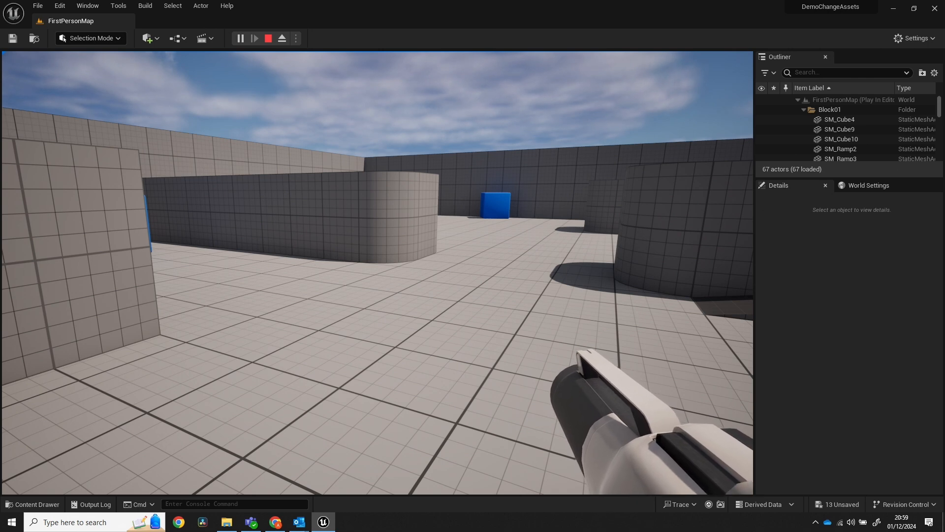
{"action": "key", "text": "Escape"}
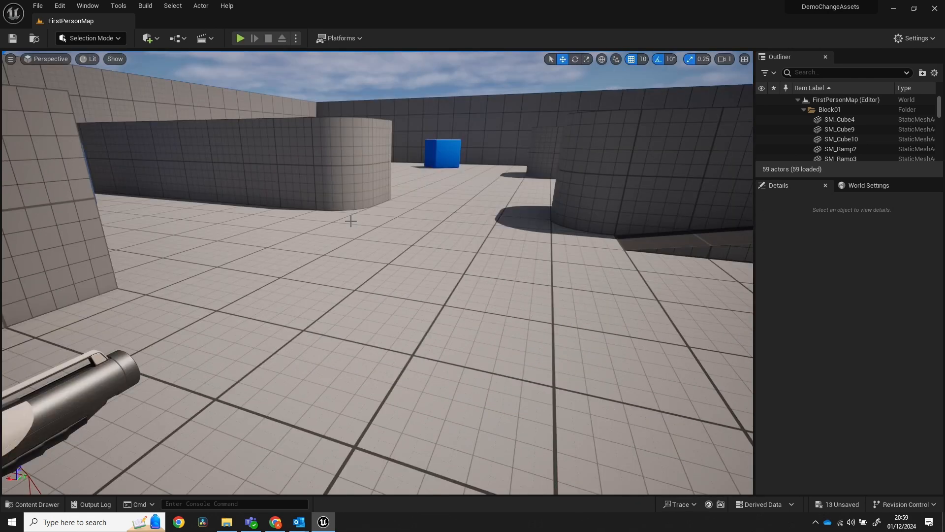
In the BP_Weapon_Component blueprint from FirstPerson/Blueprints, set the Skeletal Mesh Asset to SK_Wep_Watergun_01, then compile and close it
{"action": "left_click", "coordinate": [35, 504]}
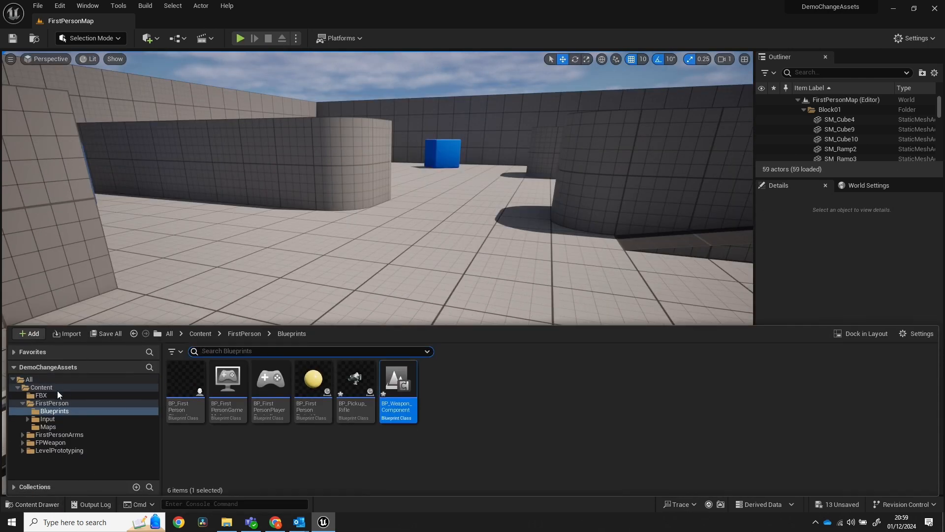
{"action": "left_click", "coordinate": [54, 404]}
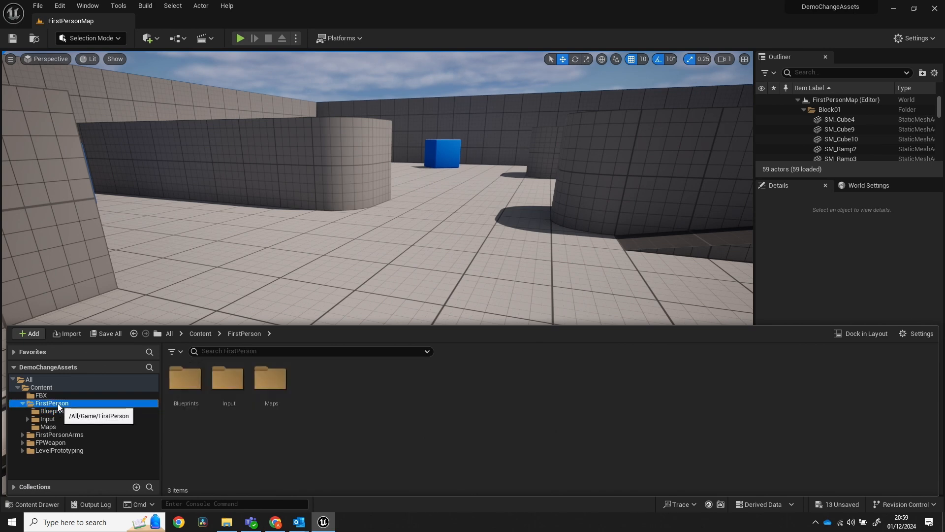
{"action": "left_click", "coordinate": [41, 395]}
{"action": "left_click", "coordinate": [52, 403]}
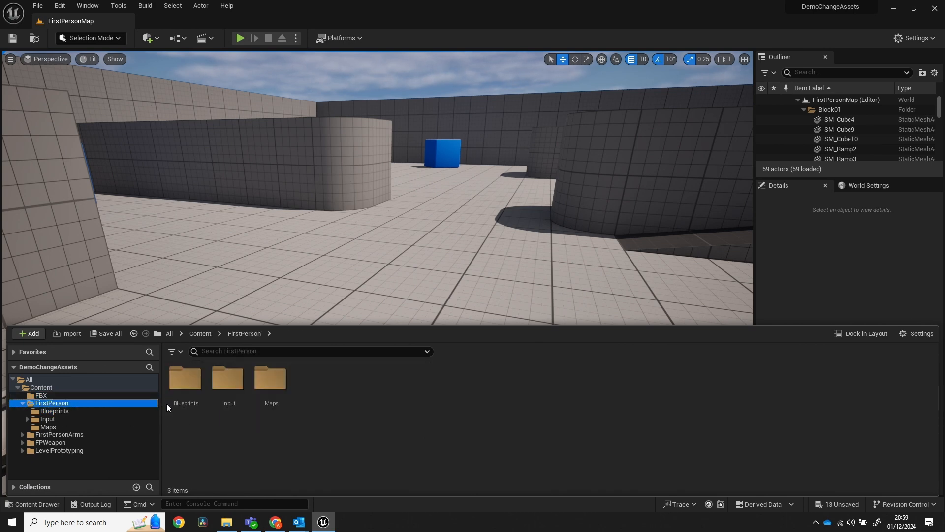
{"action": "double_click", "coordinate": [192, 381]}
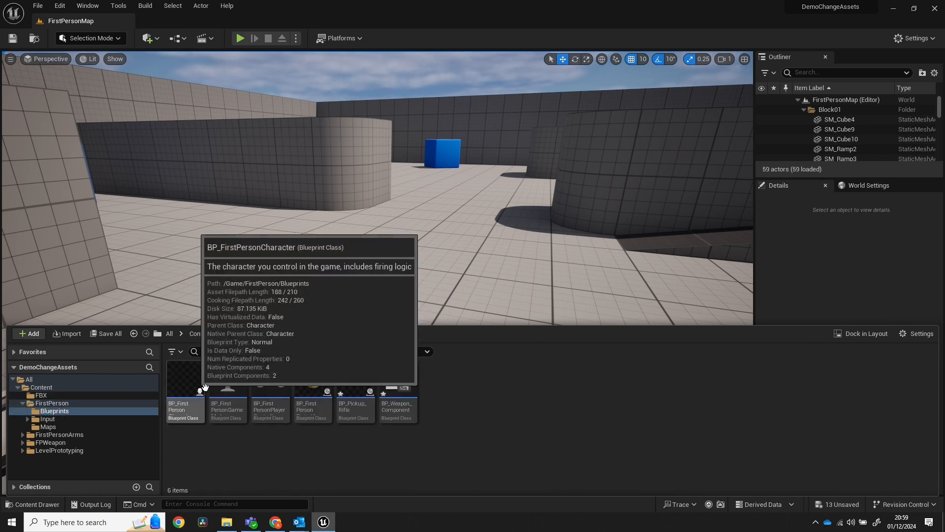
{"action": "double_click", "coordinate": [406, 402]}
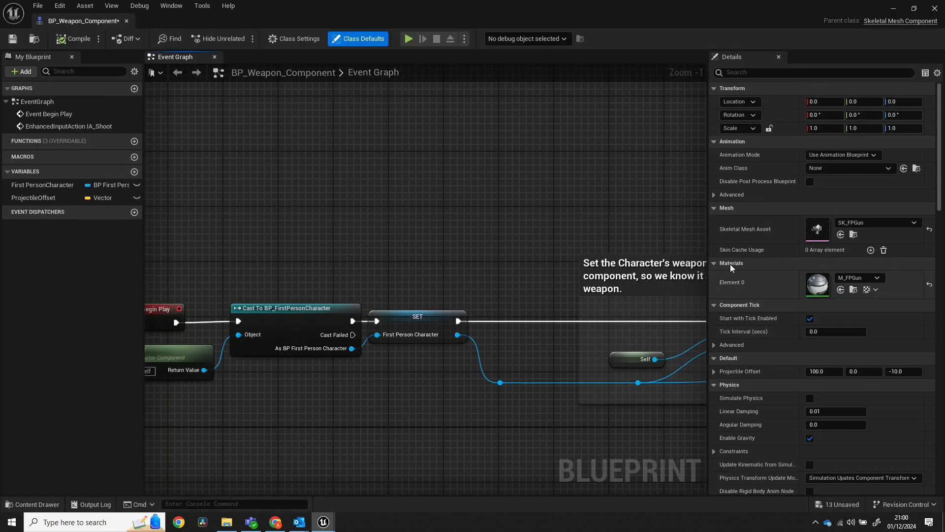
{"action": "left_click", "coordinate": [852, 222]}
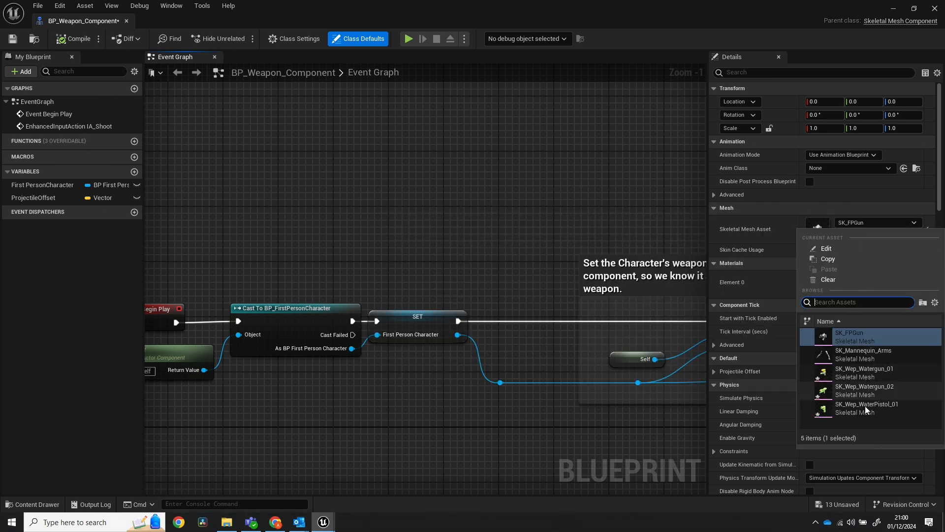
{"action": "left_click", "coordinate": [861, 373]}
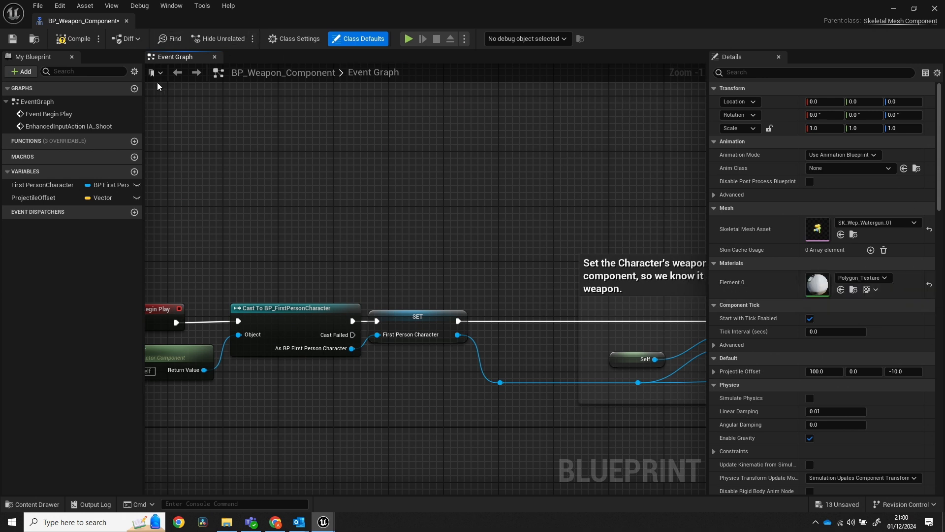
{"action": "left_click", "coordinate": [64, 39]}
{"action": "left_click", "coordinate": [934, 9]}
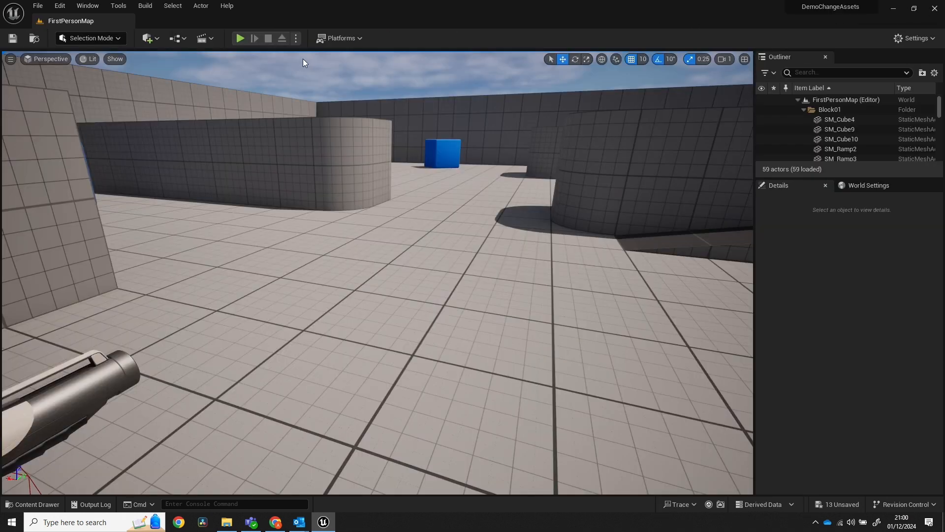
Play FirstPersonMap, walk into the floating rifle to pick up the weapon, fire a few shots and end the play session
{"action": "left_click", "coordinate": [242, 38]}
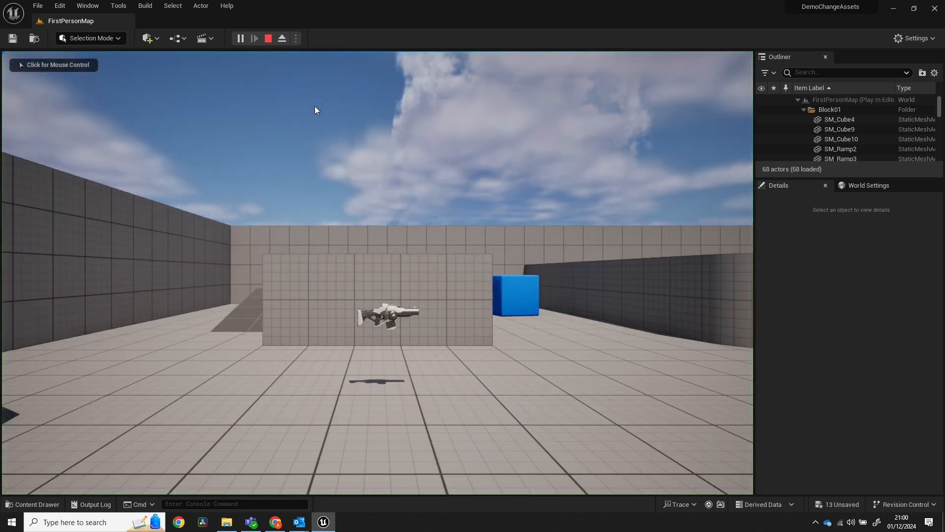
{"action": "left_click", "coordinate": [395, 264]}
{"action": "key", "text": "w"}
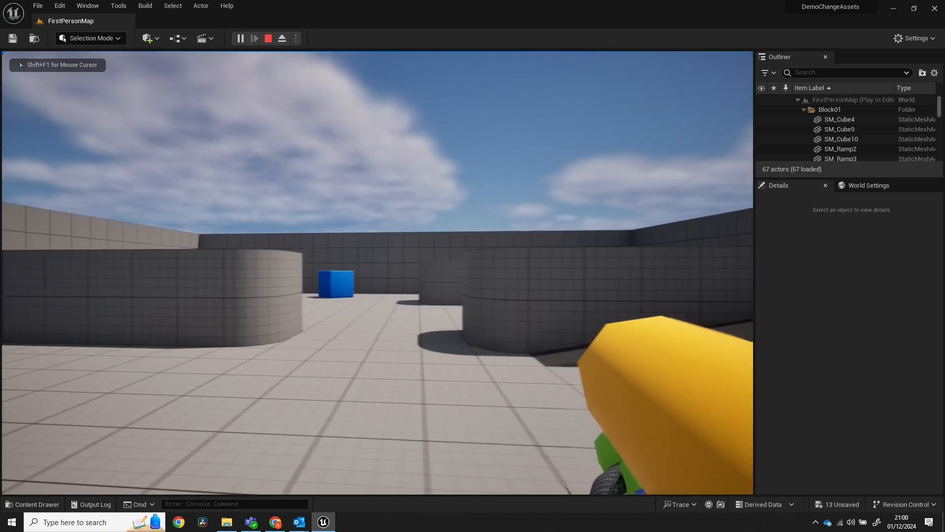
{"action": "left_click", "coordinate": [377, 273]}
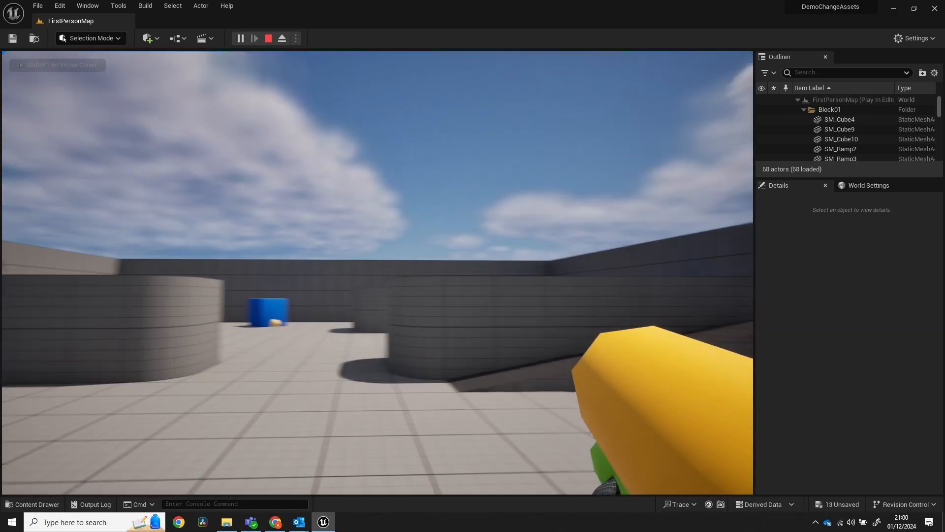
{"action": "left_click", "coordinate": [377, 273]}
{"action": "left_click", "coordinate": [377, 272]}
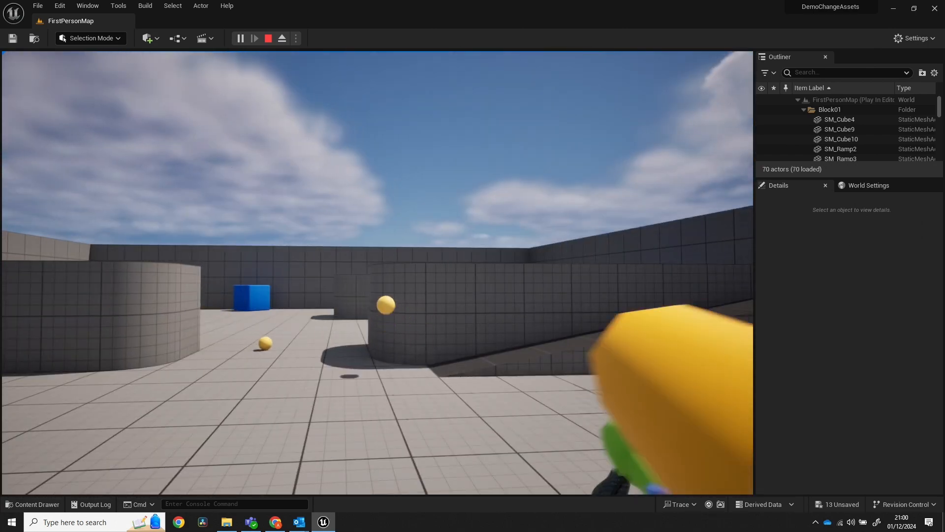
{"action": "key", "text": "Escape"}
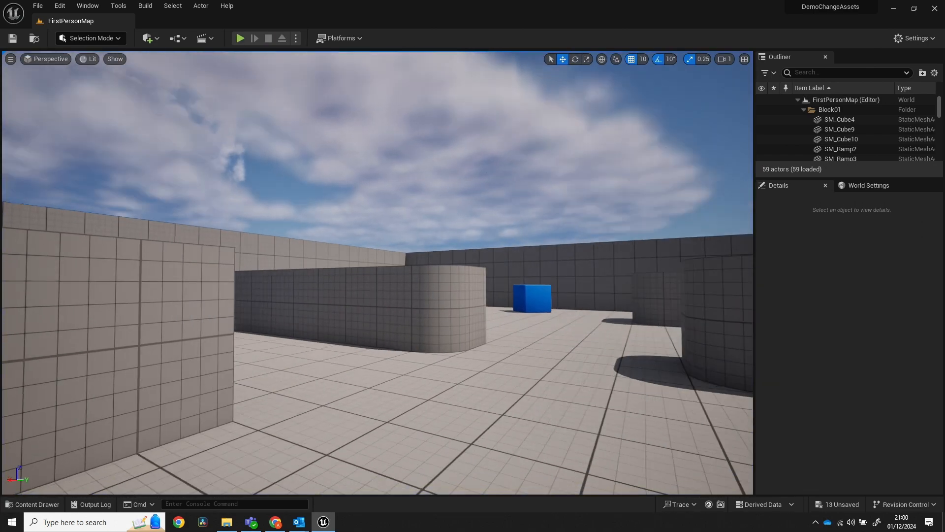
Set the SkeletalMesh component of the BP_Pickup_Rifle blueprint to use SK_Wep_Watergun_01, compile the blueprint and close it
{"action": "key", "text": "s"}
{"action": "right_click_drag", "start_coordinate": [486, 313], "coordinate": [424, 328]}
{"action": "key", "text": "w"}
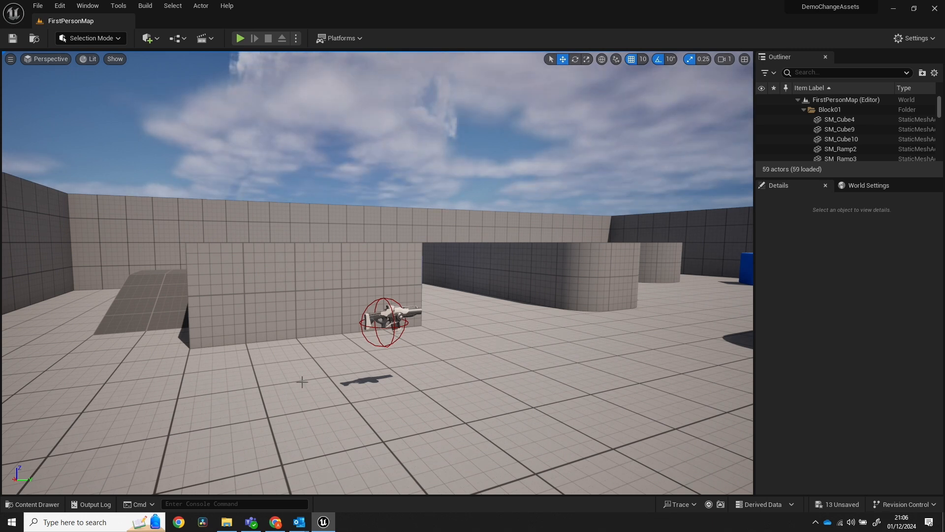
{"action": "key", "text": "ctrl+space"}
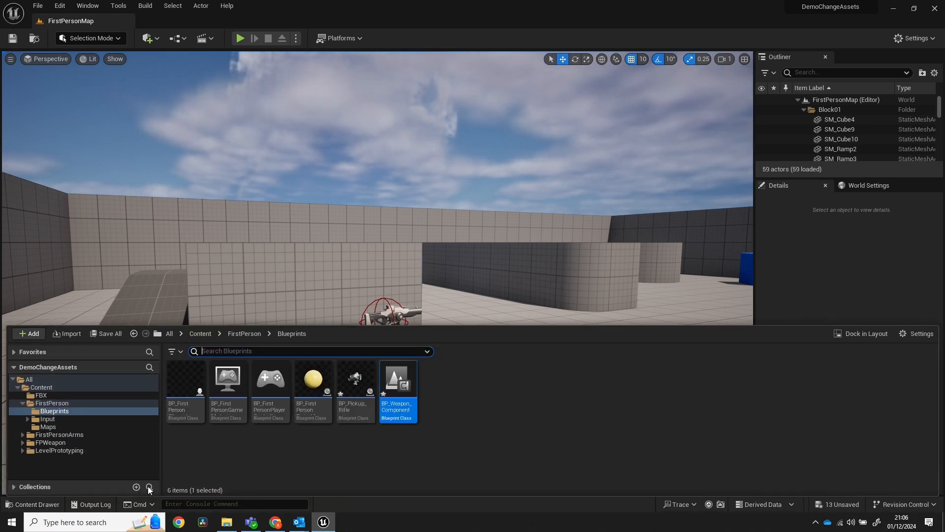
{"action": "mouse_move", "coordinate": [352, 402]}
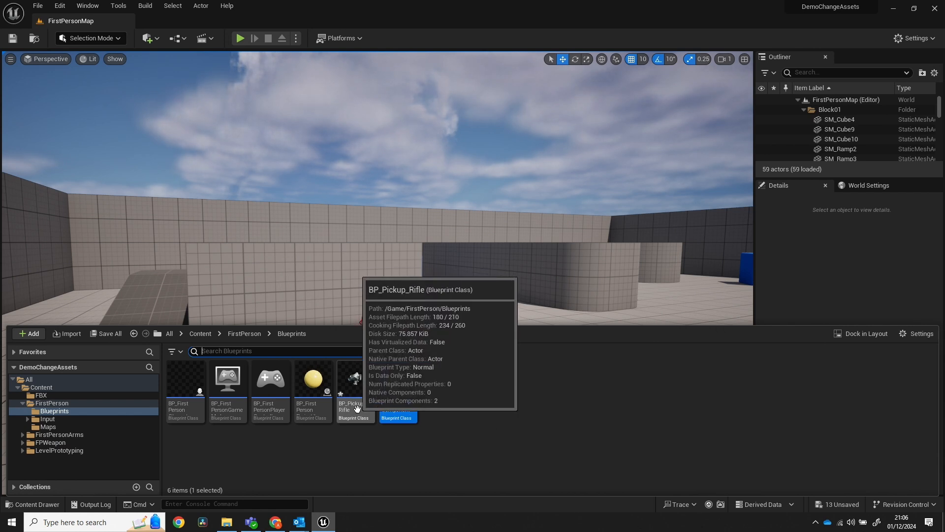
{"action": "double_click", "coordinate": [364, 417]}
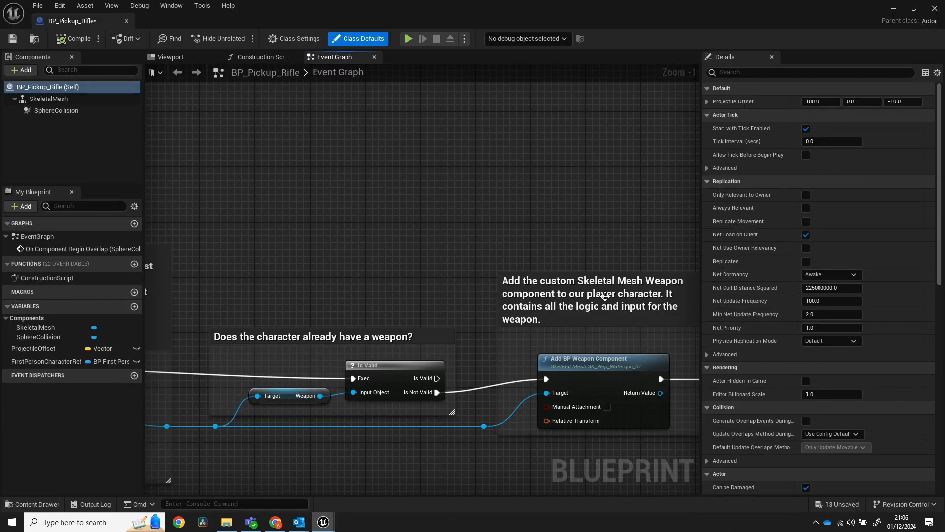
{"action": "left_click", "coordinate": [65, 99]}
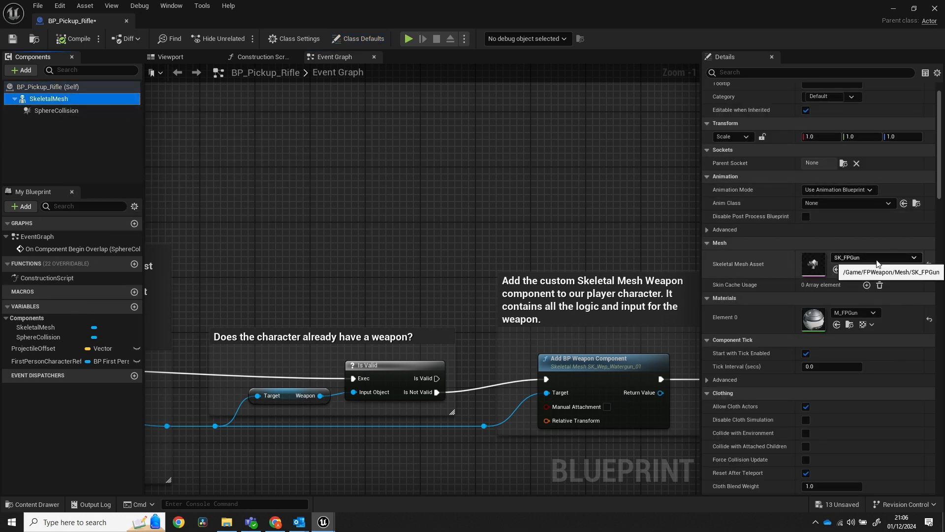
{"action": "left_click", "coordinate": [877, 261]}
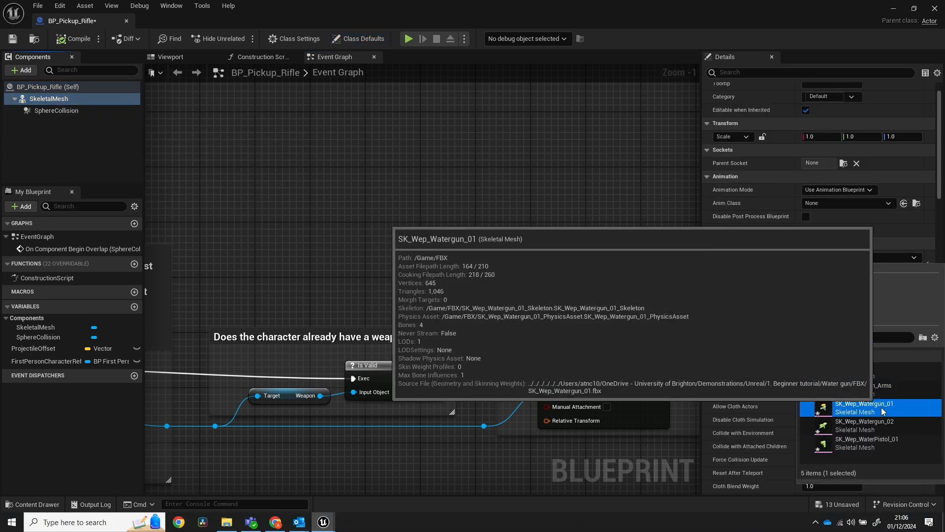
{"action": "left_click", "coordinate": [860, 407]}
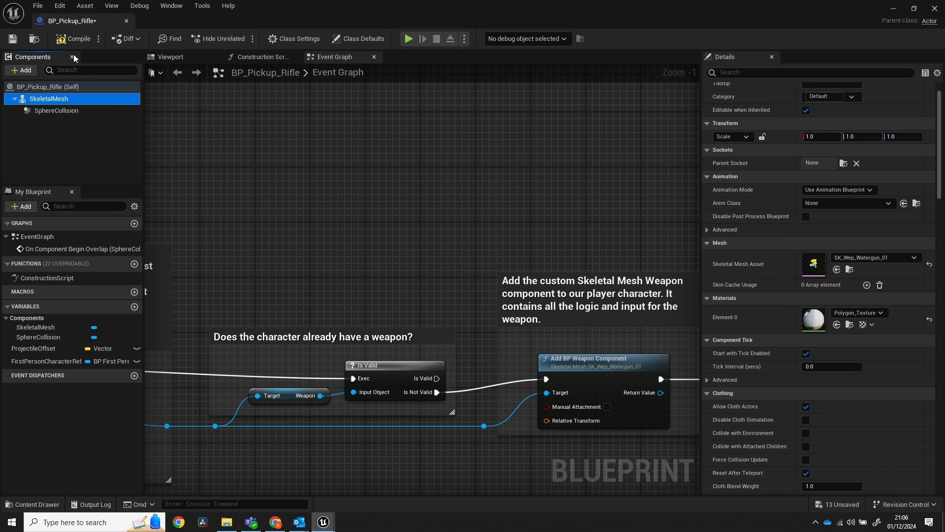
{"action": "left_click", "coordinate": [77, 39]}
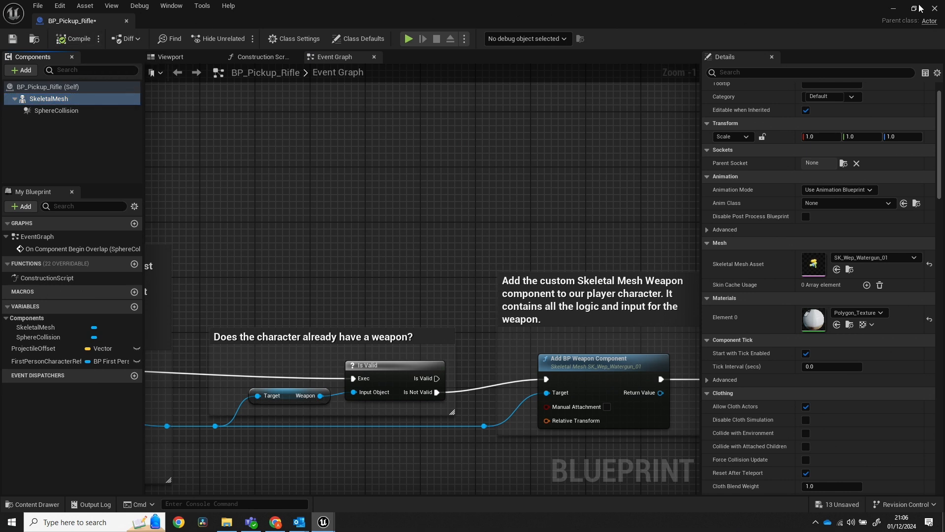
{"action": "left_click", "coordinate": [933, 9]}
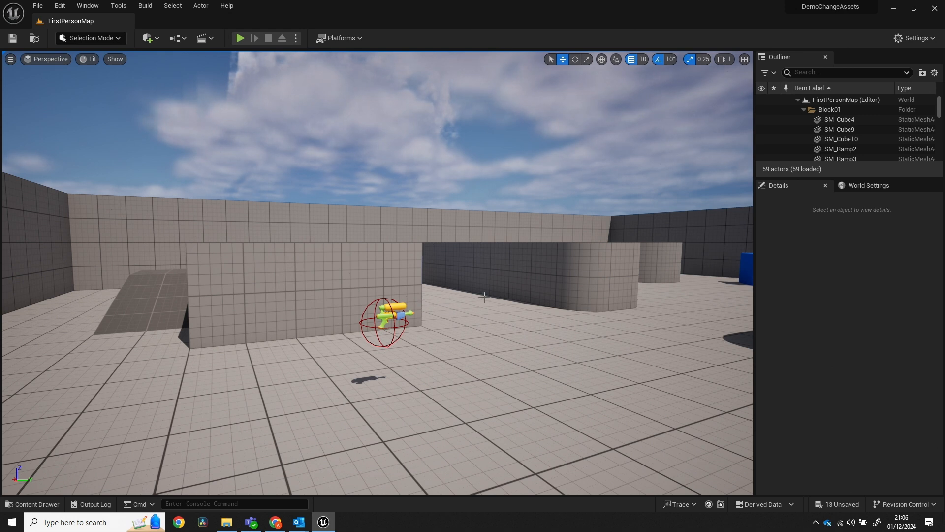
In the BP_FirstPersonCharacter blueprint, move the FirstPersonMesh arms forward to an X location of -20.0 and close the blueprint
{"action": "left_click", "coordinate": [55, 503]}
{"action": "mouse_move", "coordinate": [312, 413]}
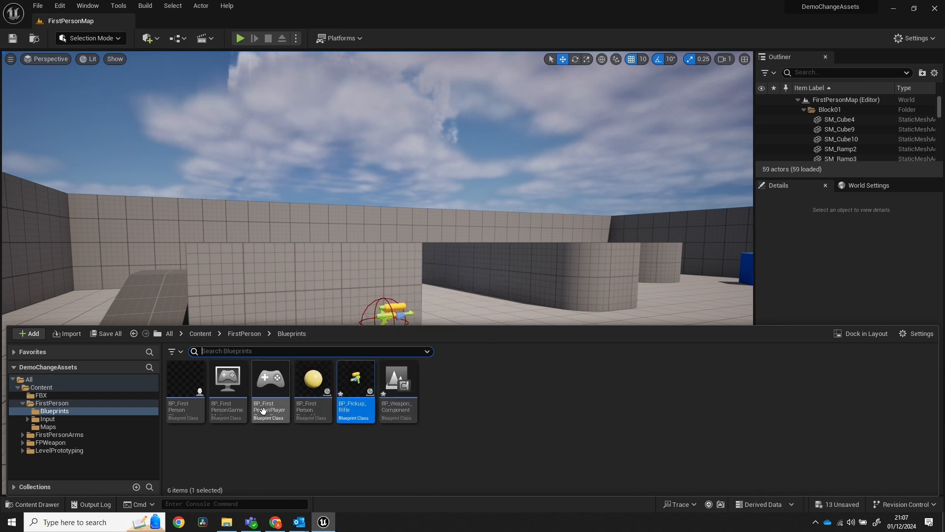
{"action": "mouse_move", "coordinate": [263, 410]}
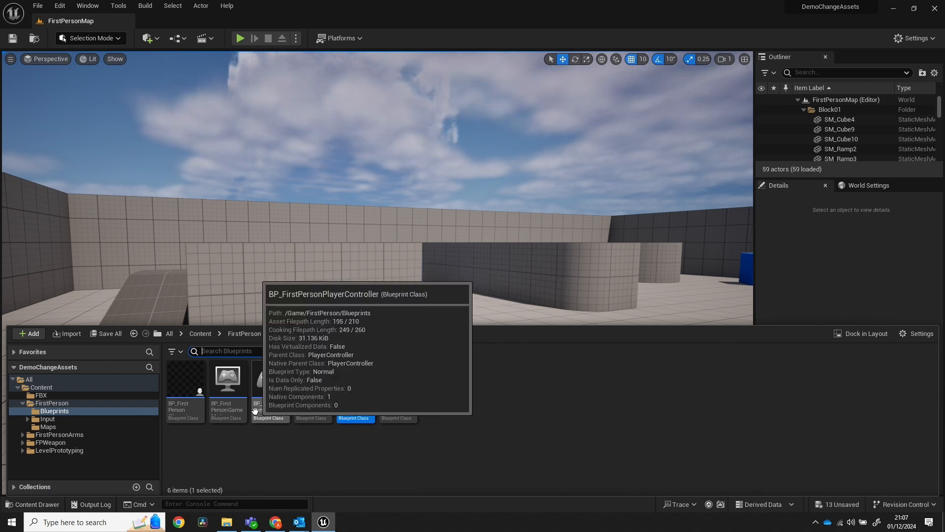
{"action": "mouse_move", "coordinate": [199, 410]}
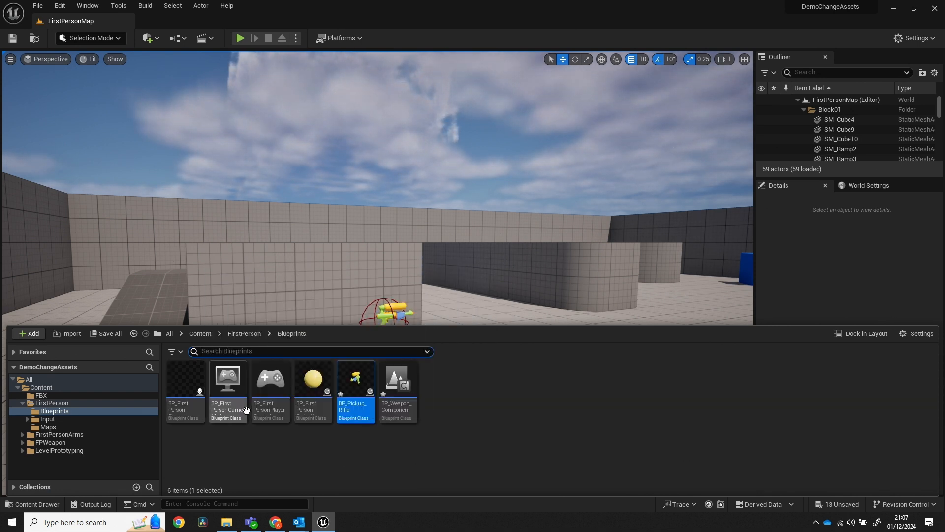
{"action": "double_click", "coordinate": [196, 410]}
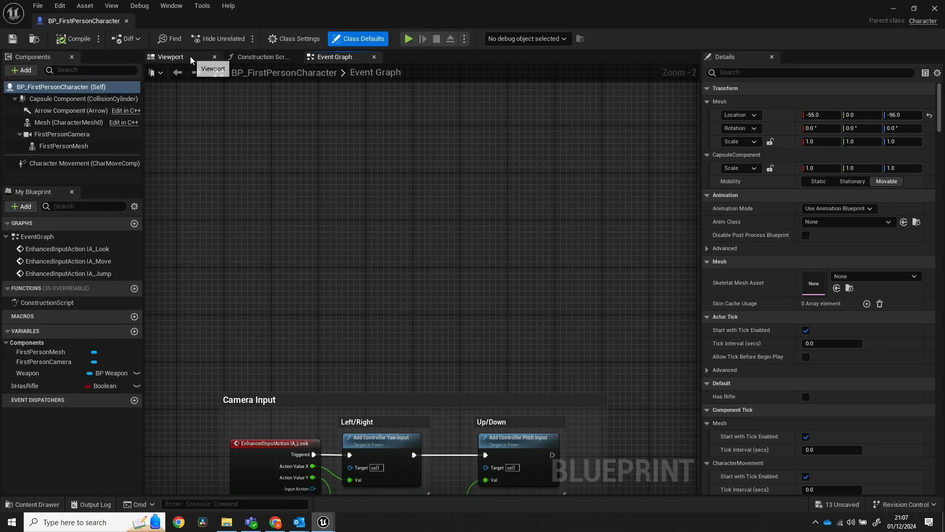
{"action": "left_click", "coordinate": [203, 63]}
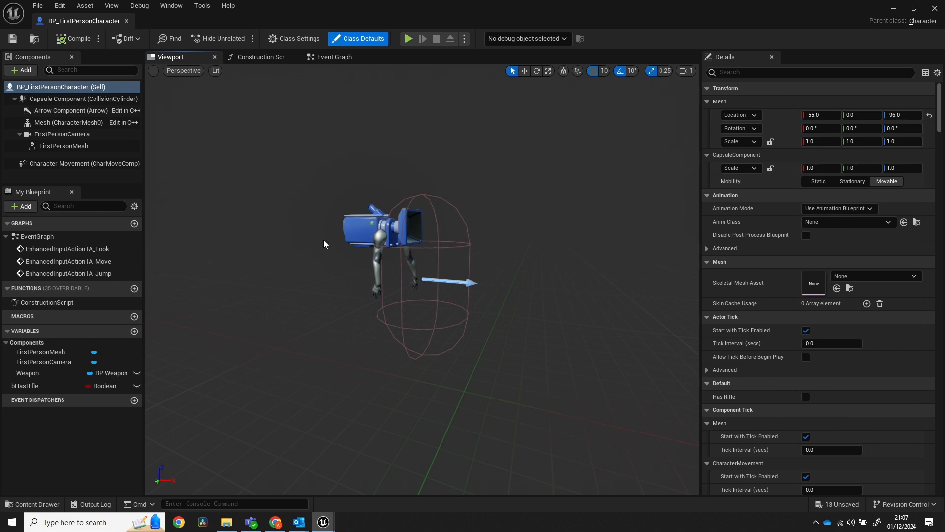
{"action": "left_click", "coordinate": [379, 257]}
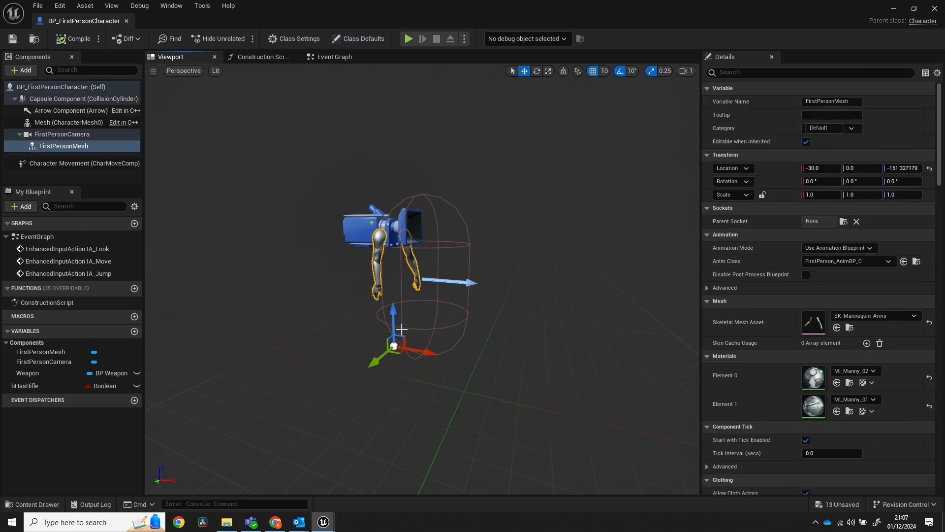
{"action": "left_click_drag", "start_coordinate": [414, 351], "coordinate": [426, 353]}
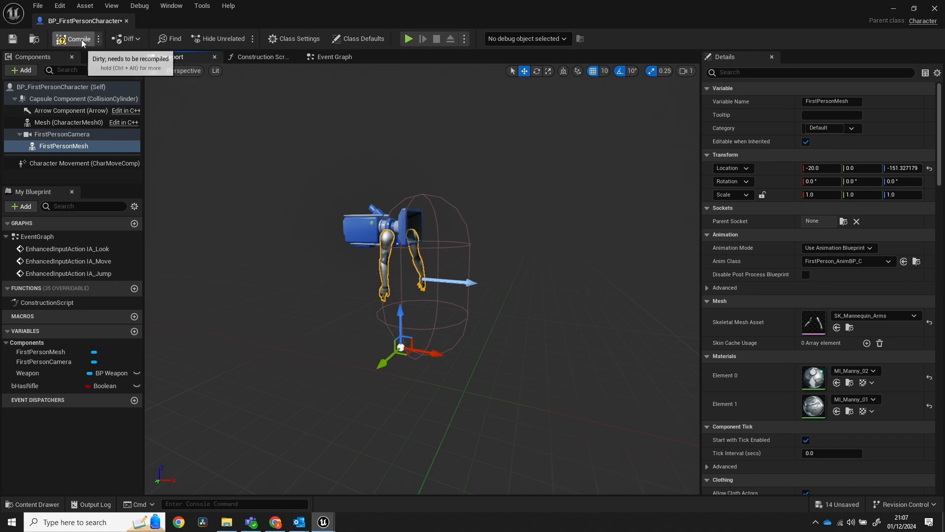
{"action": "left_click", "coordinate": [935, 8]}
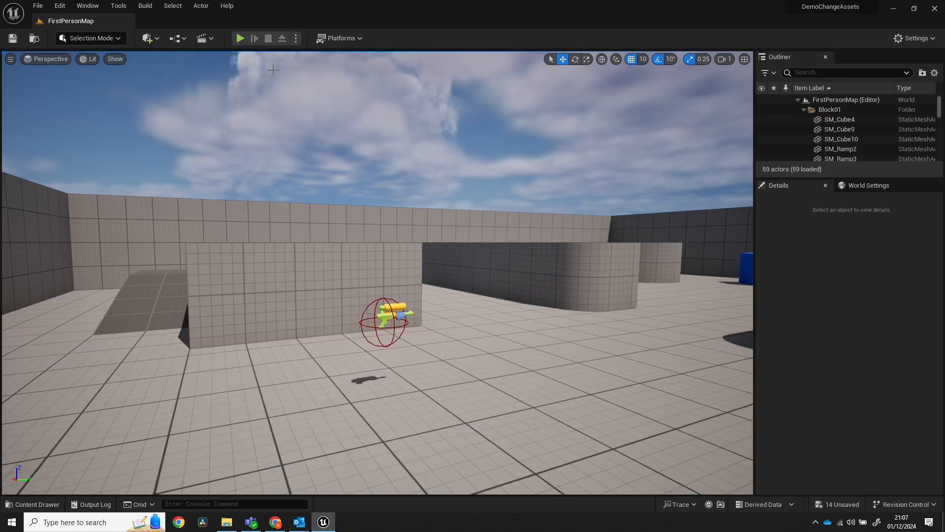
Play FirstPersonMap again, pick up the floating water gun and test moving, jumping and firing with the repositioned arms
{"action": "scroll", "coordinate": [353, 311], "scroll_direction": "up", "scroll_amount": 2}
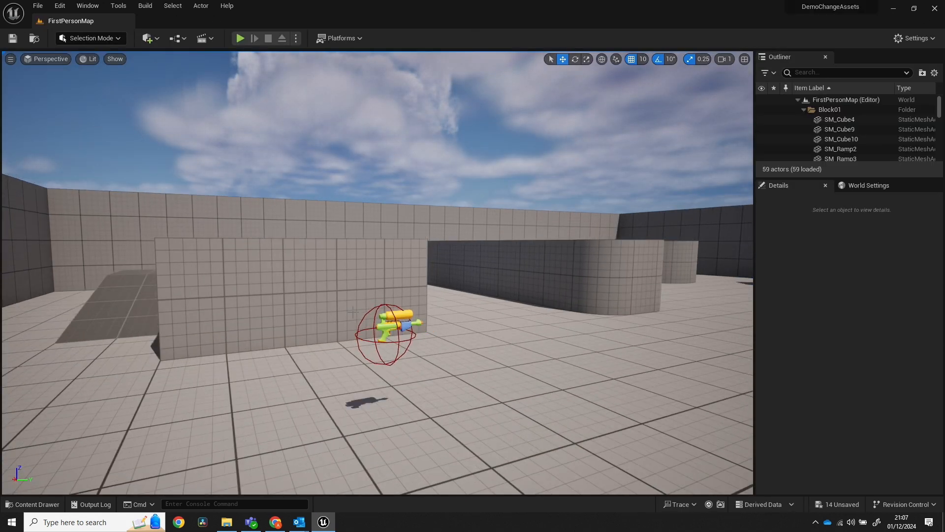
{"action": "left_click", "coordinate": [238, 38]}
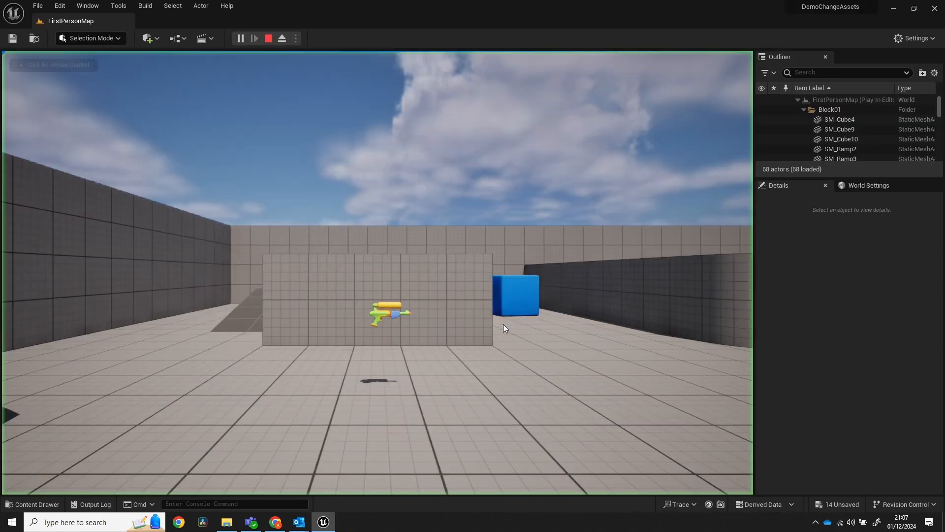
{"action": "left_click", "coordinate": [409, 348]}
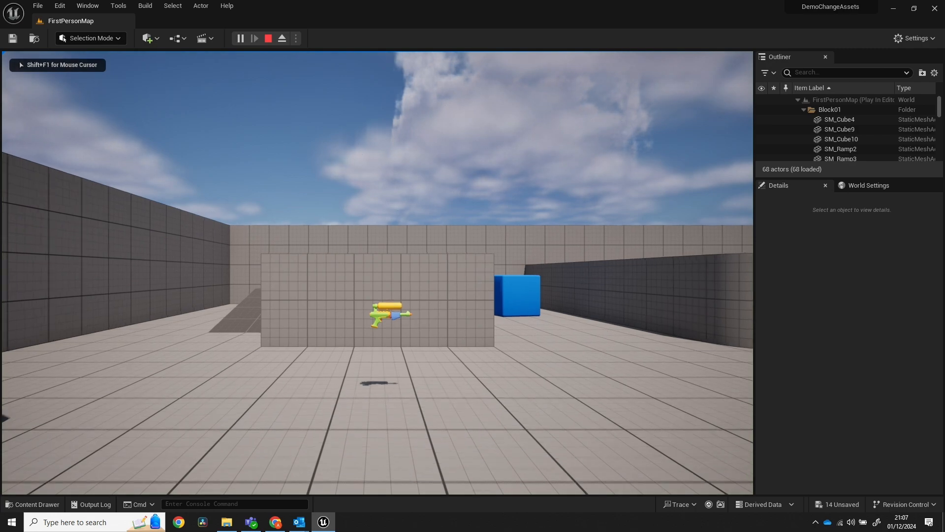
{"action": "key", "text": "w"}
{"action": "key", "text": "w"}
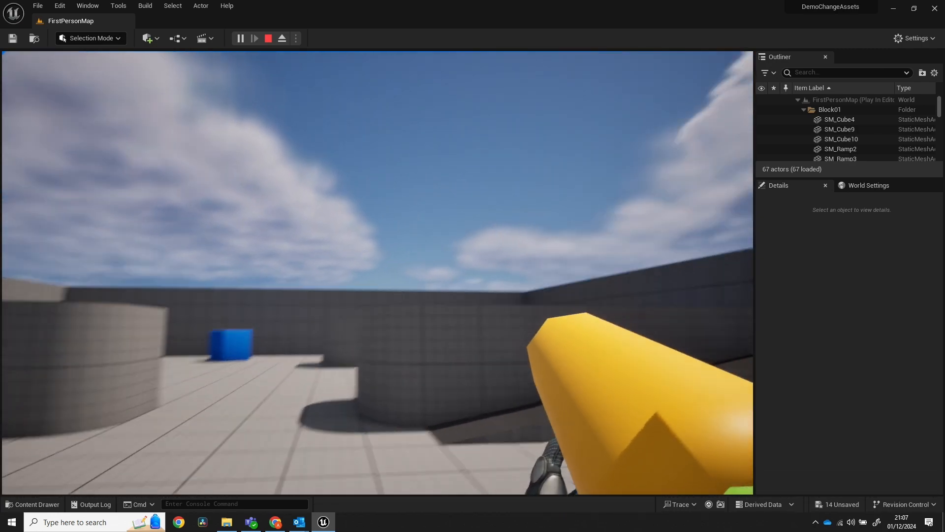
{"action": "key", "text": "a"}
{"action": "key", "text": "space"}
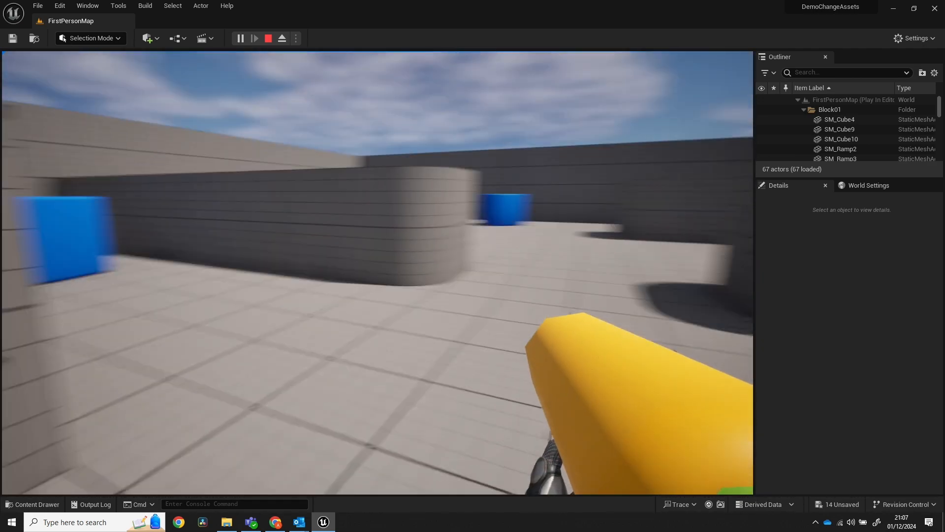
{"action": "left_click", "coordinate": [377, 274]}
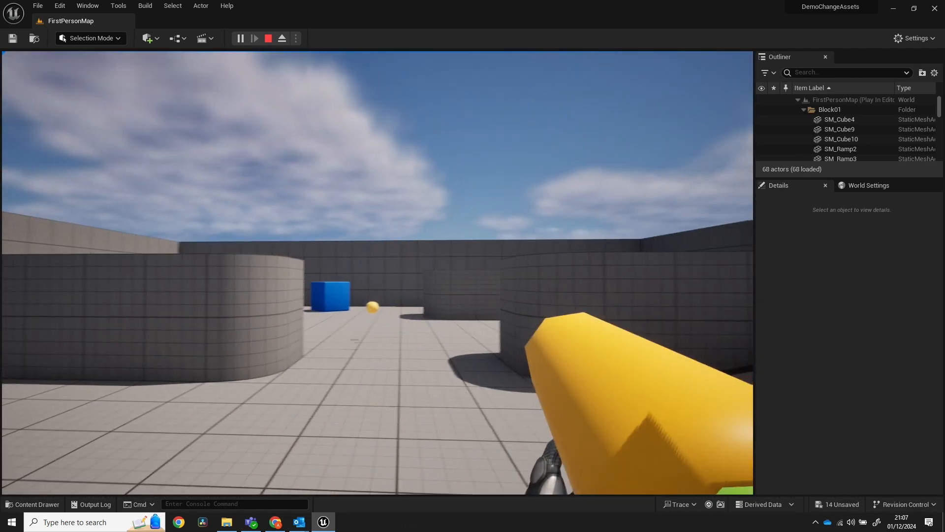
{"action": "left_click", "coordinate": [377, 274]}
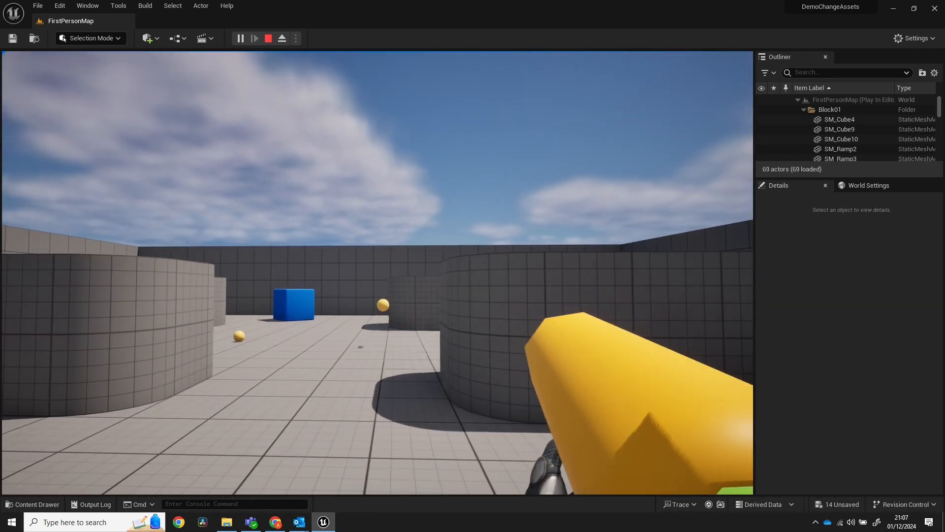
{"action": "key", "text": "w"}
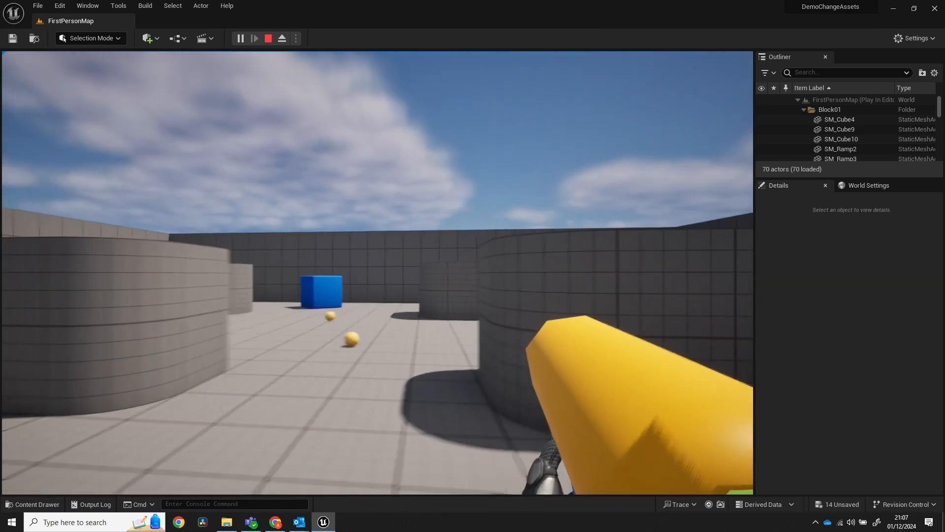